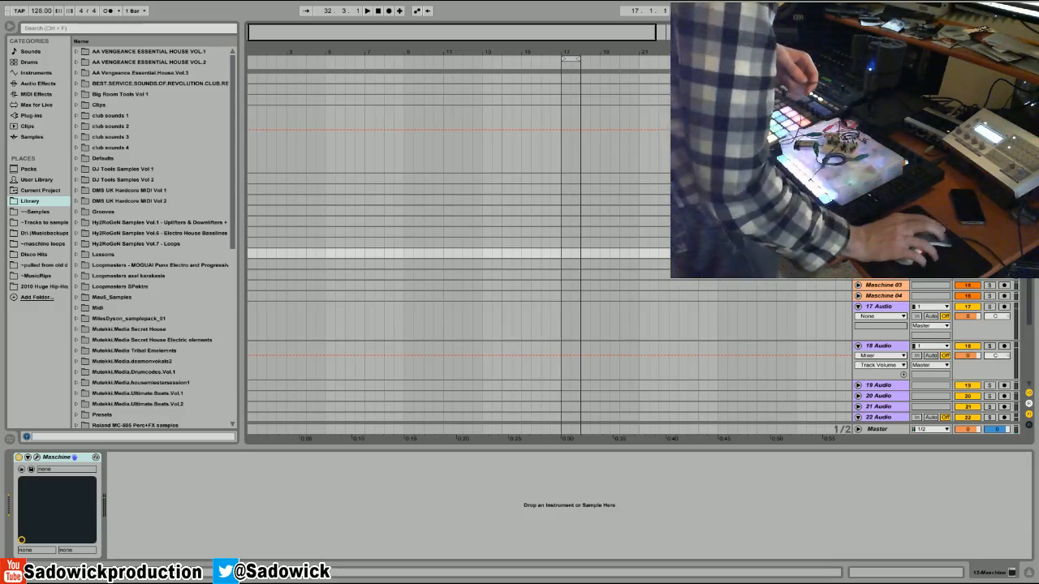
pyautogui.click(882, 89)
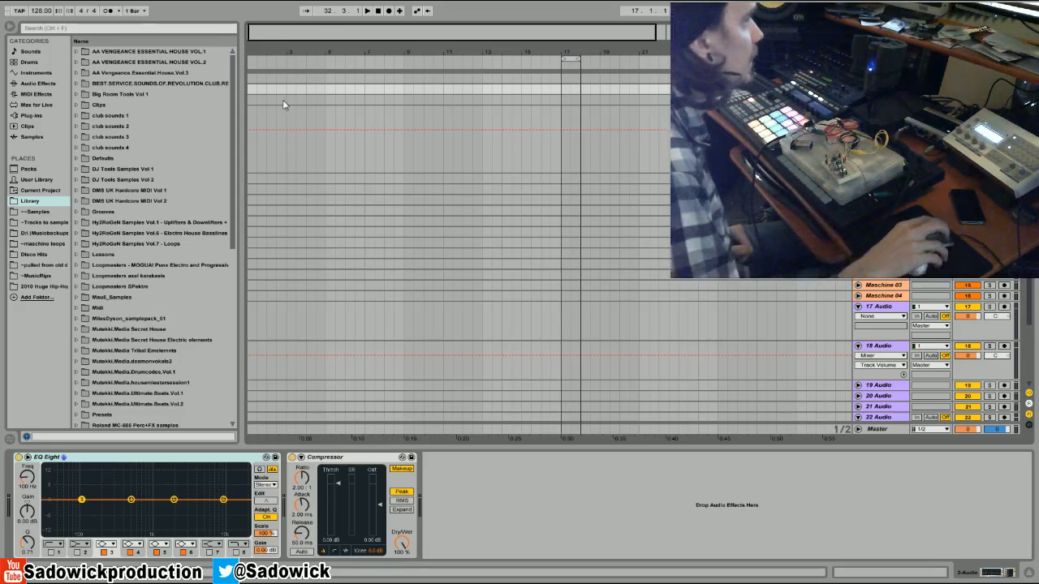
pyautogui.rightClick(854, 112)
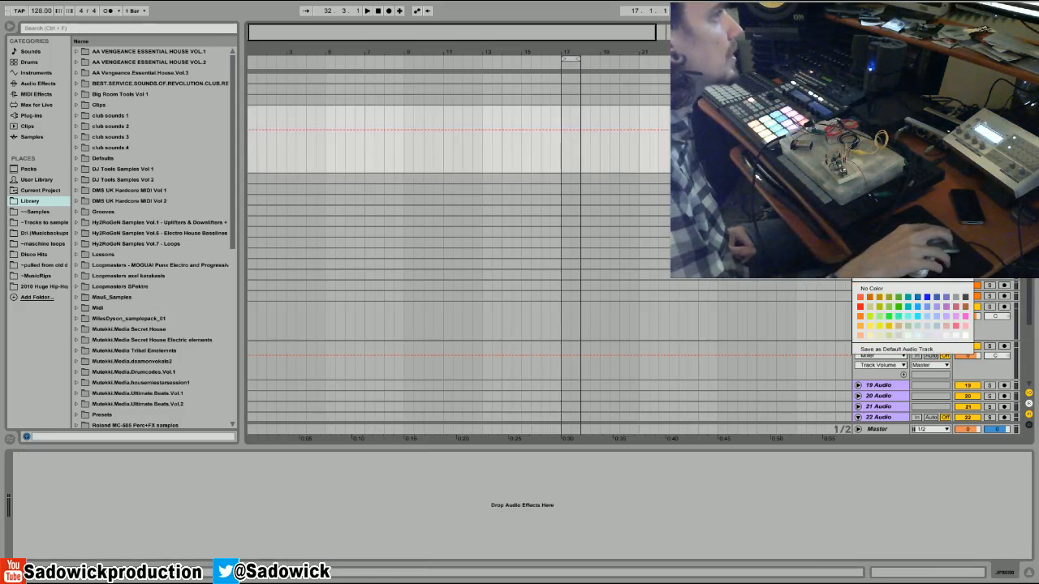
pyautogui.click(883, 243)
pyautogui.rightClick(858, 180)
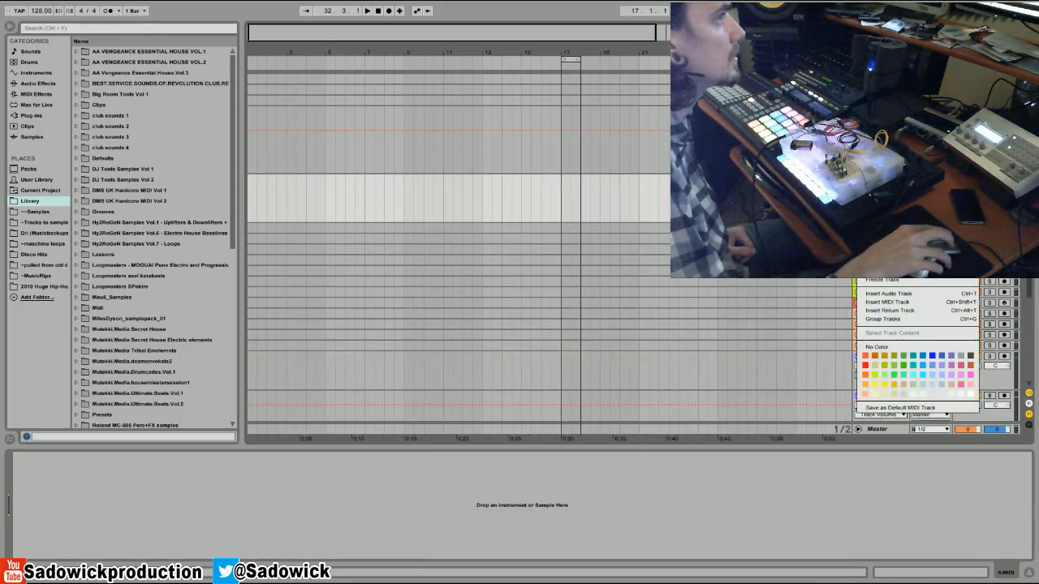
pyautogui.click(876, 214)
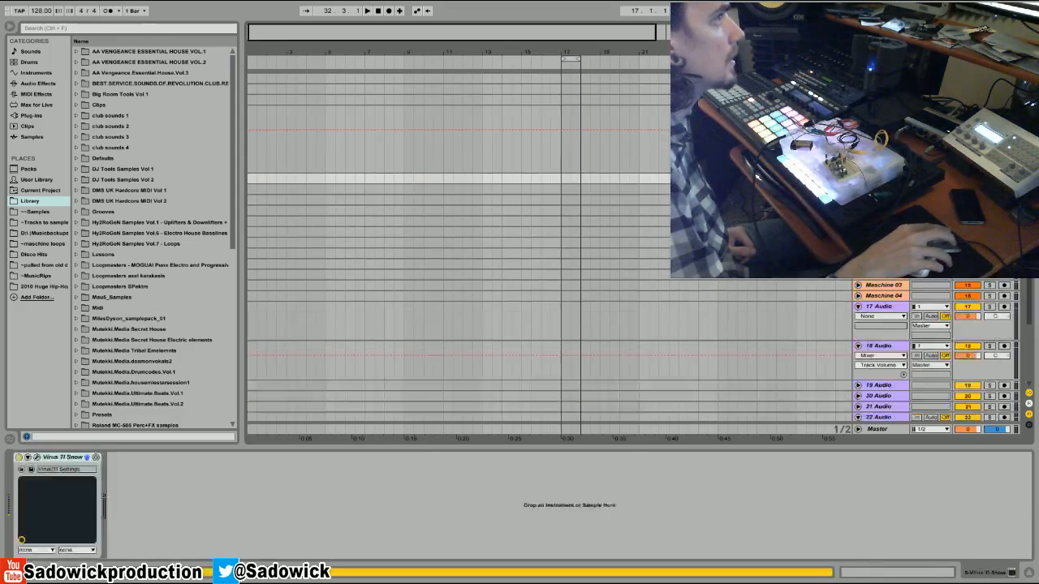
# Insert an audio track directly below the JP8000 track, increase its height and choose its audio input
pyautogui.rightClick(854, 115)
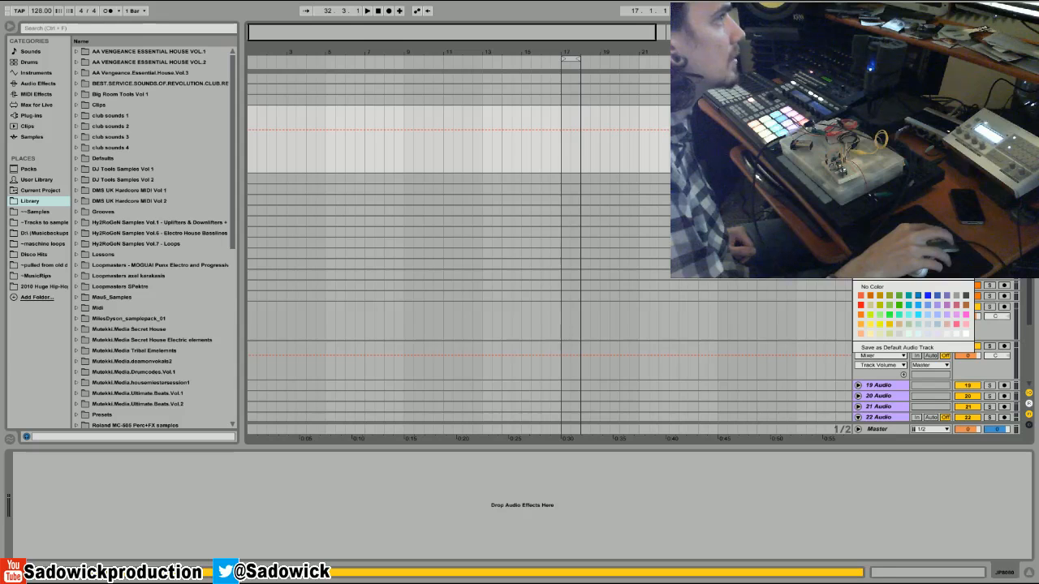
pyautogui.click(884, 234)
pyautogui.moveTo(881, 222); pyautogui.dragTo(880, 252)
pyautogui.click(931, 180)
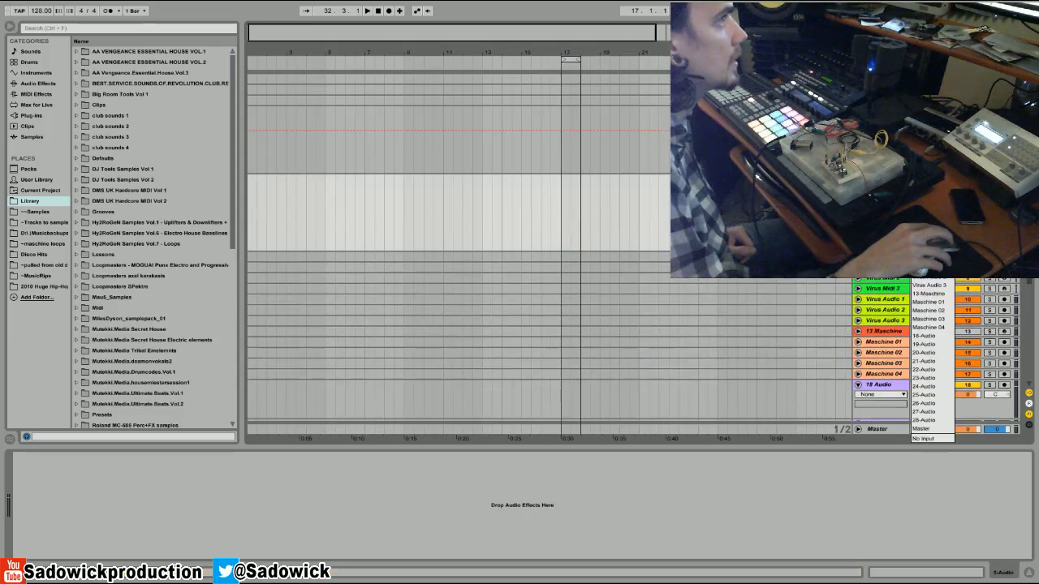
pyautogui.click(930, 182)
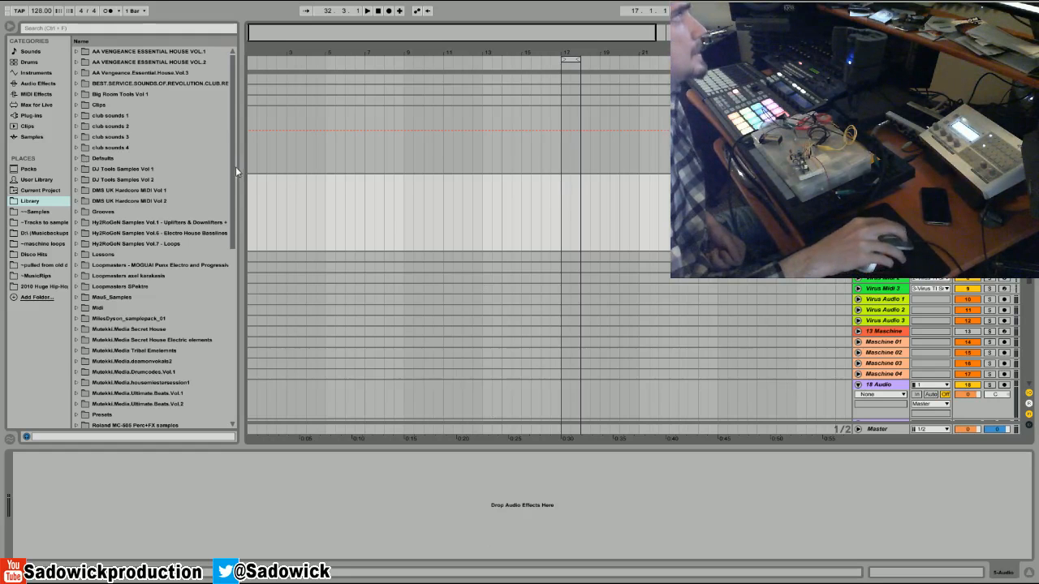
# Browse the plug-ins in the KVR folder, collapse it and expand the Blue Cat Audio folder
pyautogui.click(33, 115)
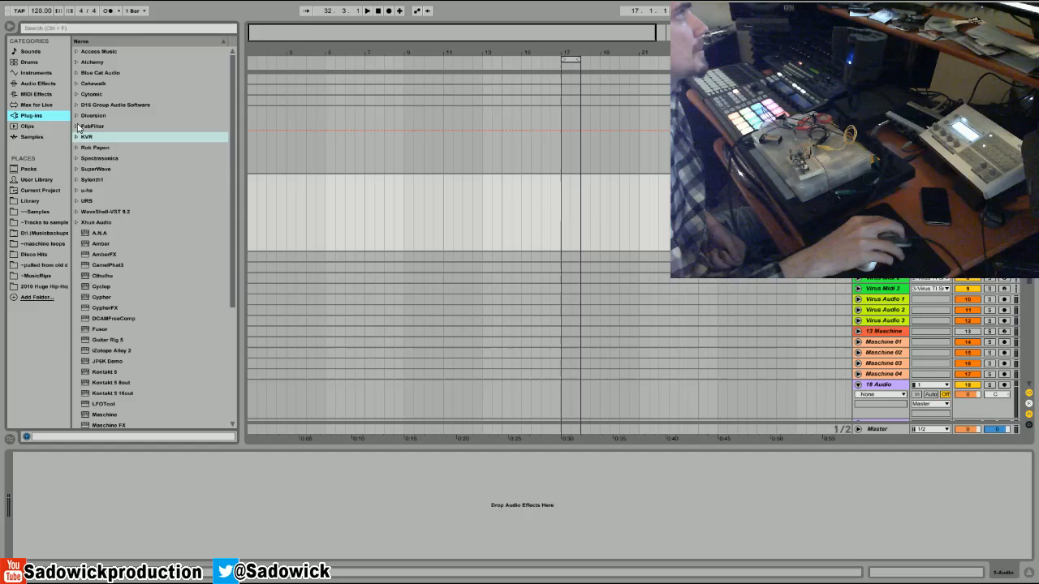
pyautogui.click(82, 158)
pyautogui.moveTo(111, 235)
pyautogui.mouseDown()
pyautogui.moveTo(239, 504)
pyautogui.moveTo(118, 240)
pyautogui.mouseUp()
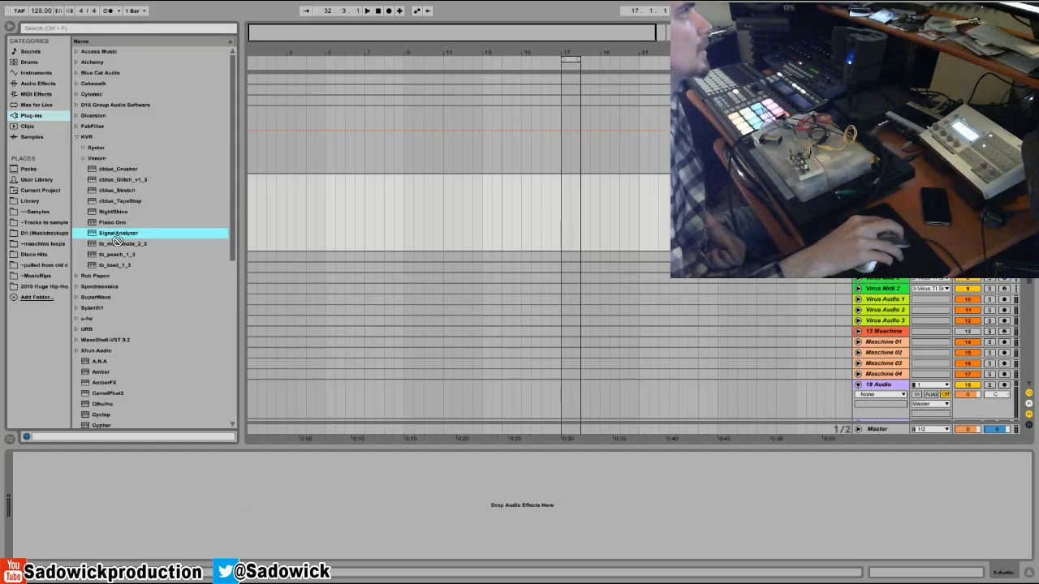
pyautogui.click(77, 138)
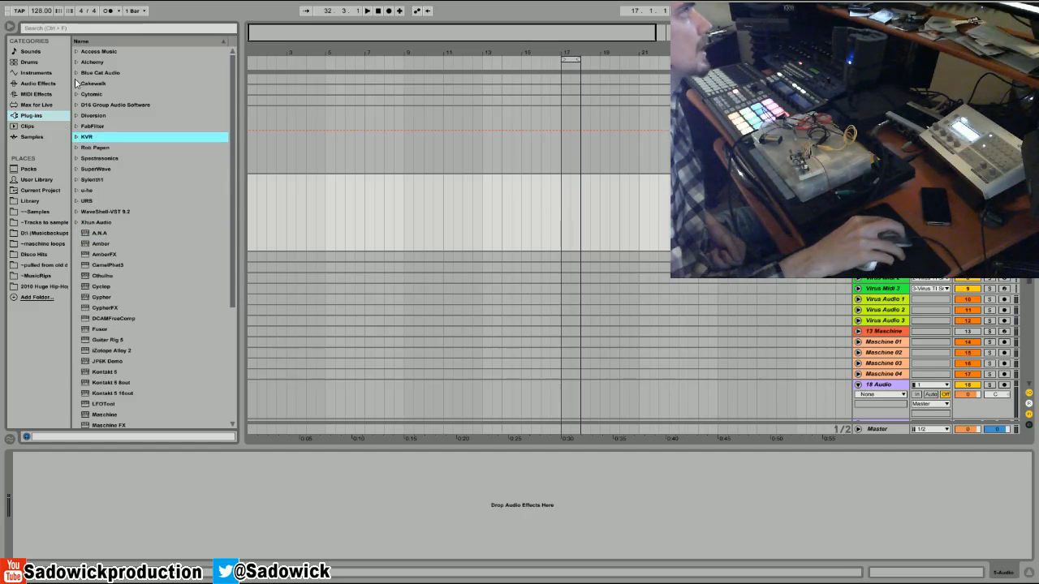
pyautogui.click(76, 73)
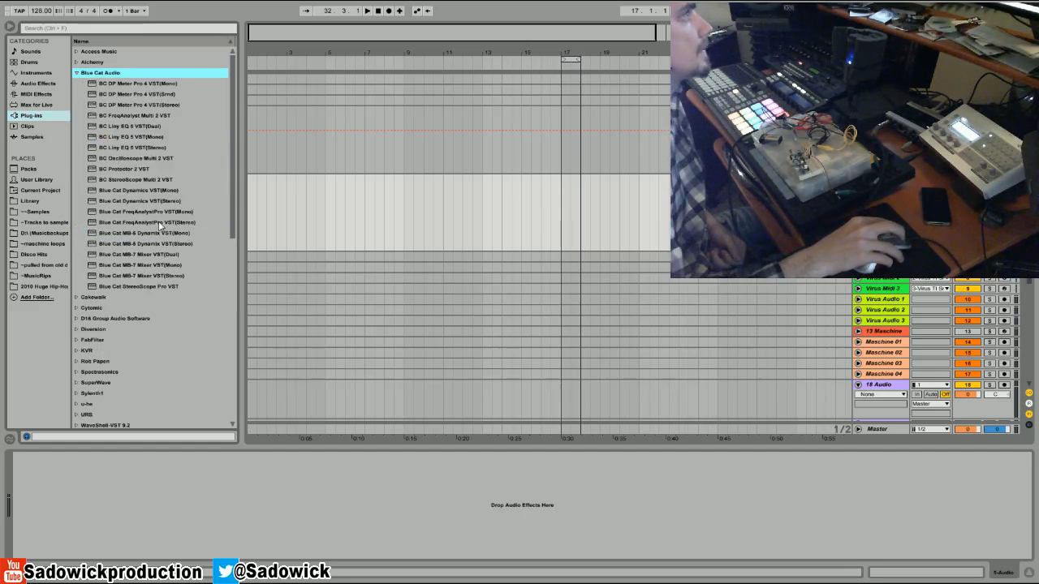
pyautogui.moveTo(139, 285); pyautogui.dragTo(164, 496)
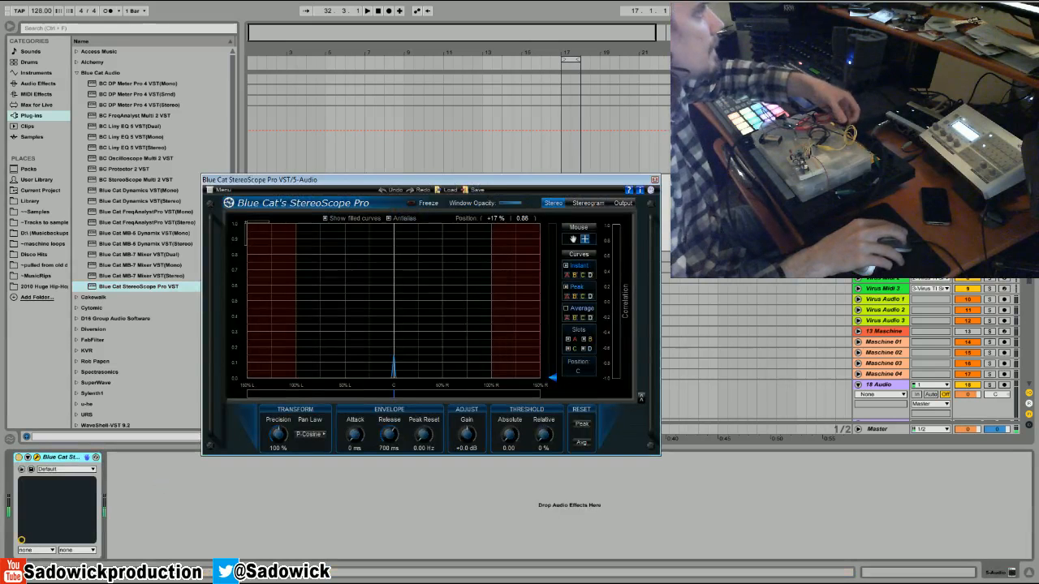
pyautogui.click(655, 180)
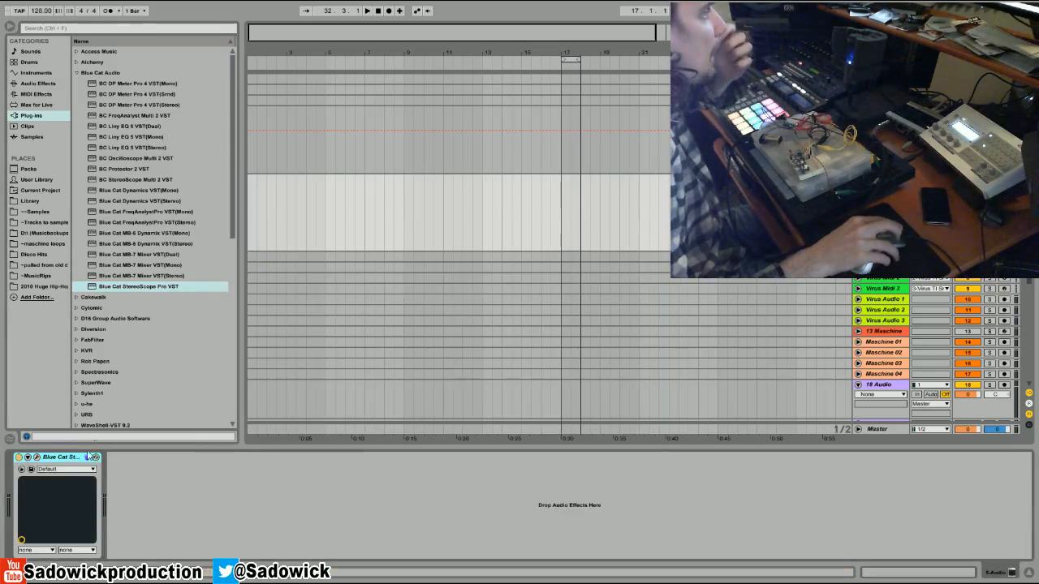
pyautogui.rightClick(60, 459)
pyautogui.click(74, 463)
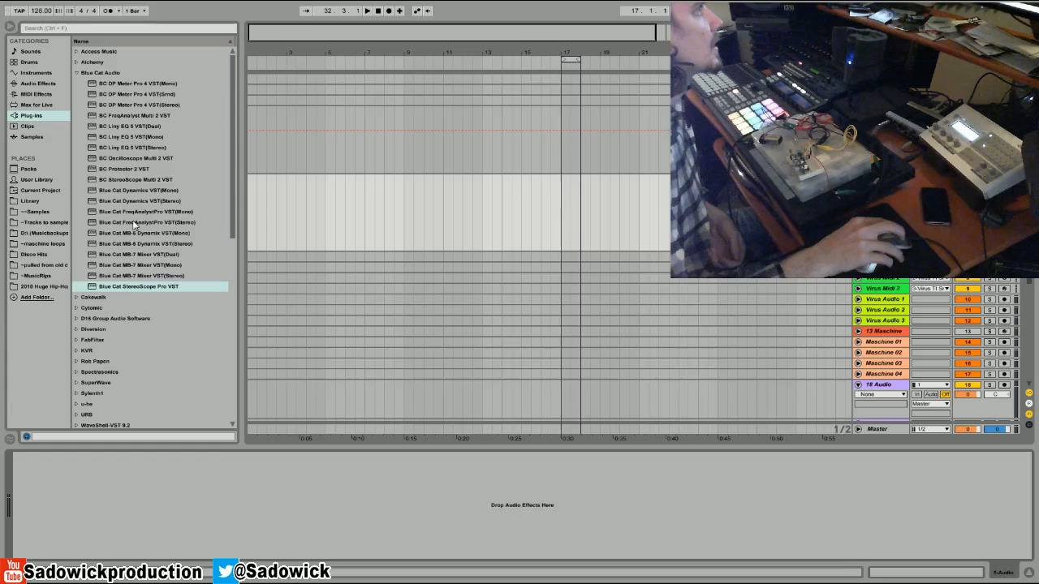
# Load BC Oscilloscope Multi 2 onto the new audio track and set it to the 15 ms Delay (1-2) preset
pyautogui.click(123, 180)
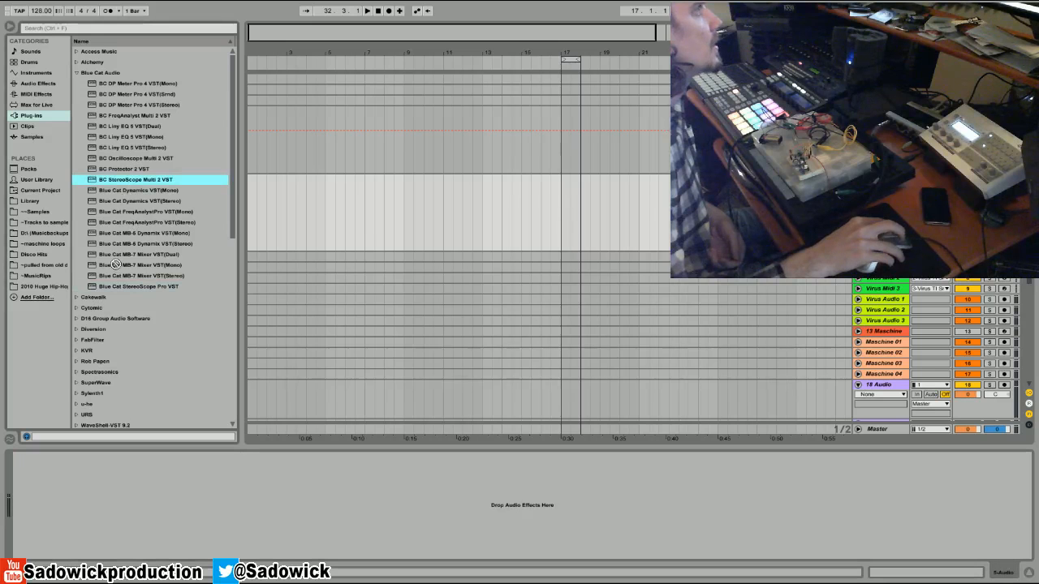
pyautogui.click(135, 160)
pyautogui.moveTo(135, 160); pyautogui.dragTo(155, 527)
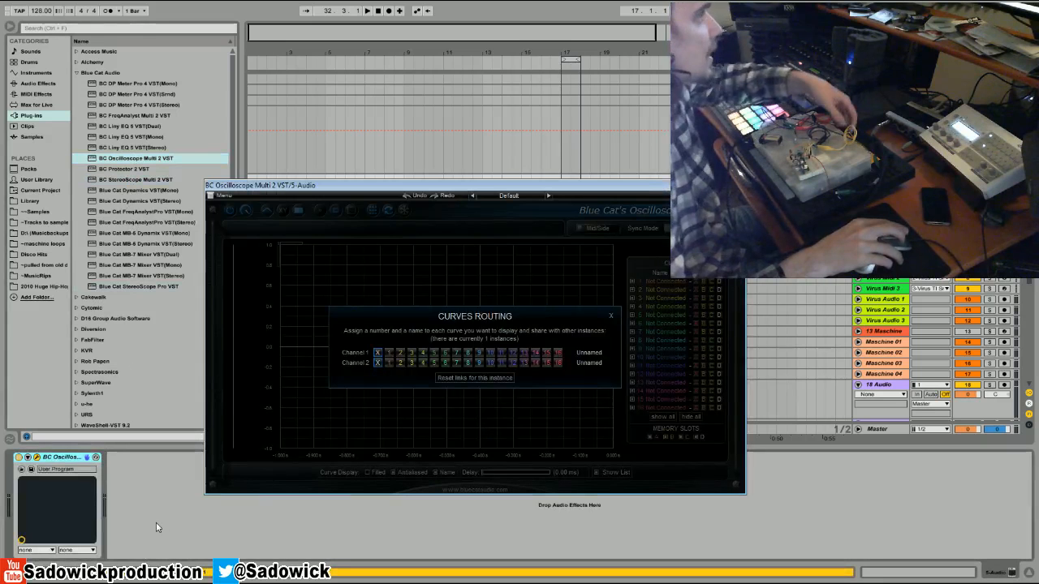
pyautogui.click(610, 315)
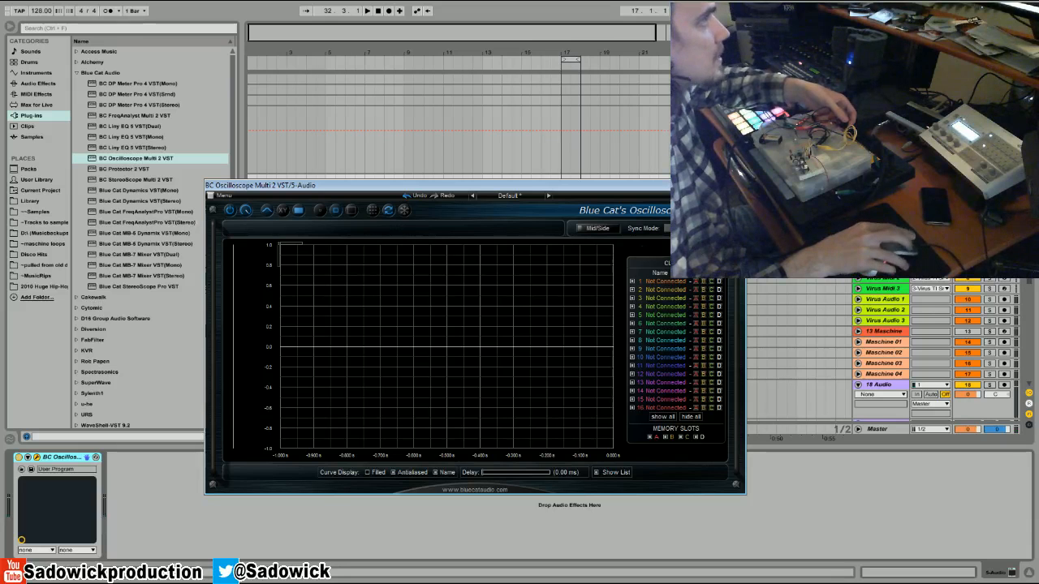
pyautogui.click(738, 185)
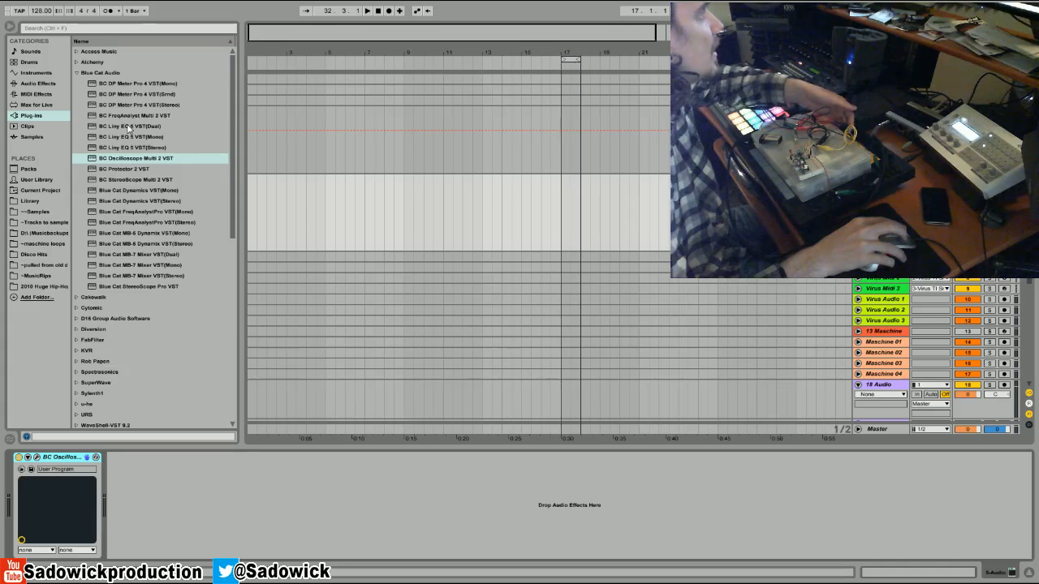
pyautogui.click(35, 458)
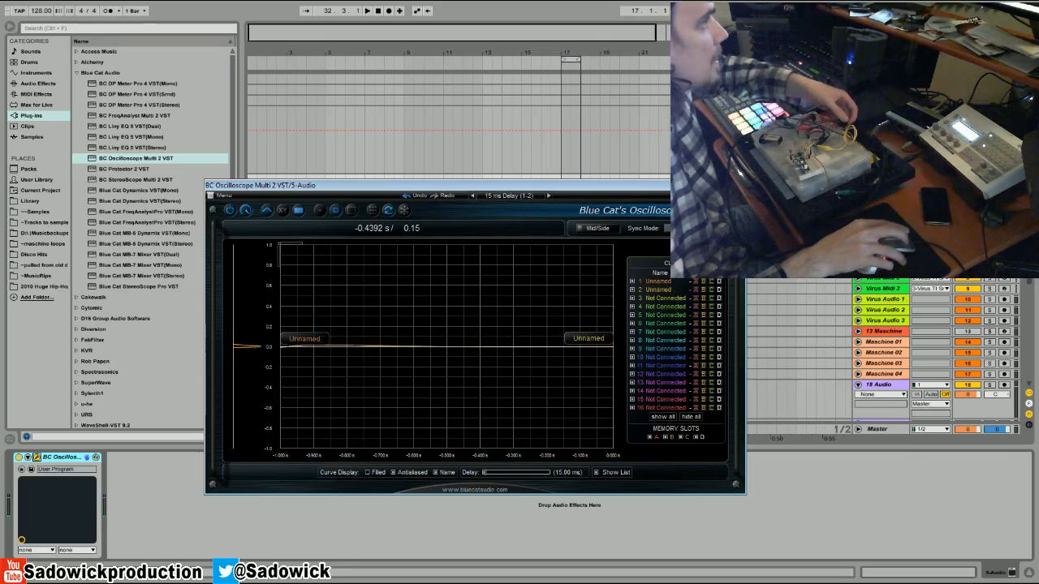
# Examine the stored green waveform on the oscilloscope at several zoom levels, from single pulses to the whole repeating pattern
pyautogui.moveTo(397, 327); pyautogui.dragTo(549, 387)
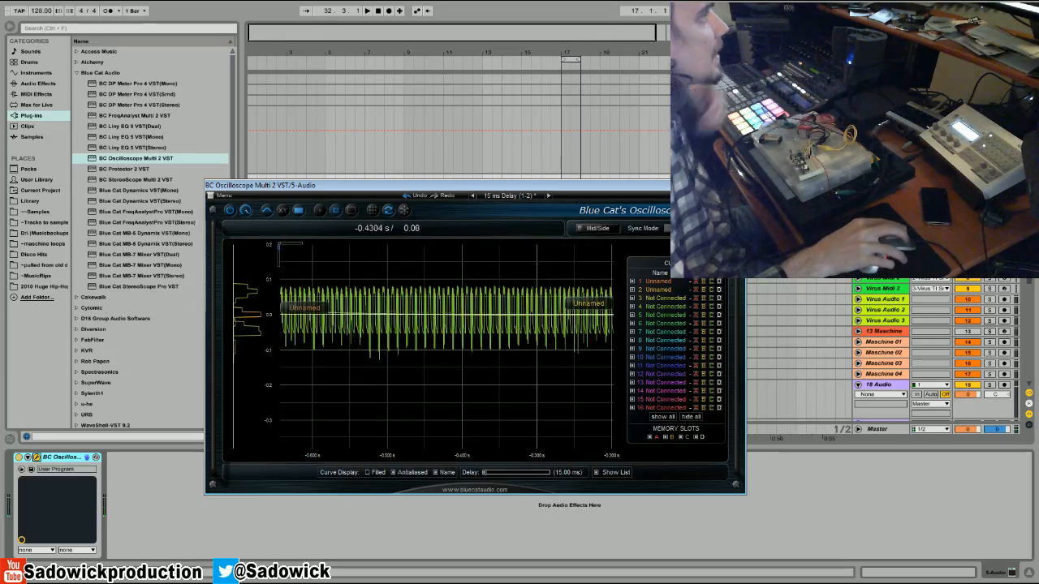
pyautogui.moveTo(367, 280)
pyautogui.mouseDown()
pyautogui.moveTo(416, 374)
pyautogui.moveTo(479, 374)
pyautogui.moveTo(443, 375)
pyautogui.mouseUp()
pyautogui.moveTo(370, 254); pyautogui.dragTo(412, 427)
pyautogui.moveTo(360, 263)
pyautogui.mouseDown()
pyautogui.moveTo(437, 292)
pyautogui.moveTo(461, 319)
pyautogui.mouseUp()
pyautogui.moveTo(297, 307)
pyautogui.mouseDown()
pyautogui.moveTo(365, 361)
pyautogui.moveTo(510, 376)
pyautogui.mouseUp()
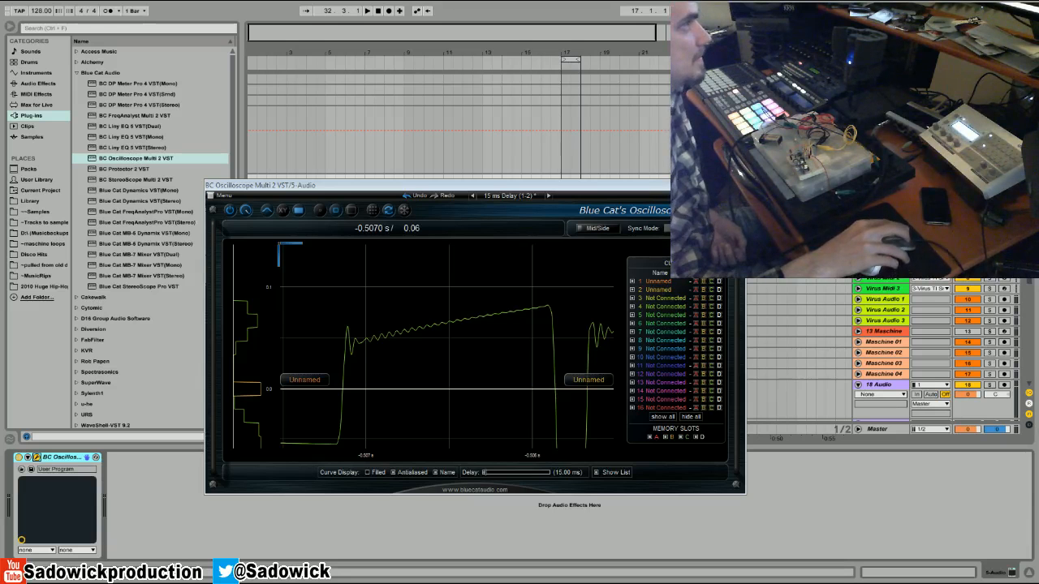
pyautogui.doubleClick(374, 315)
pyautogui.moveTo(338, 337); pyautogui.dragTo(358, 364)
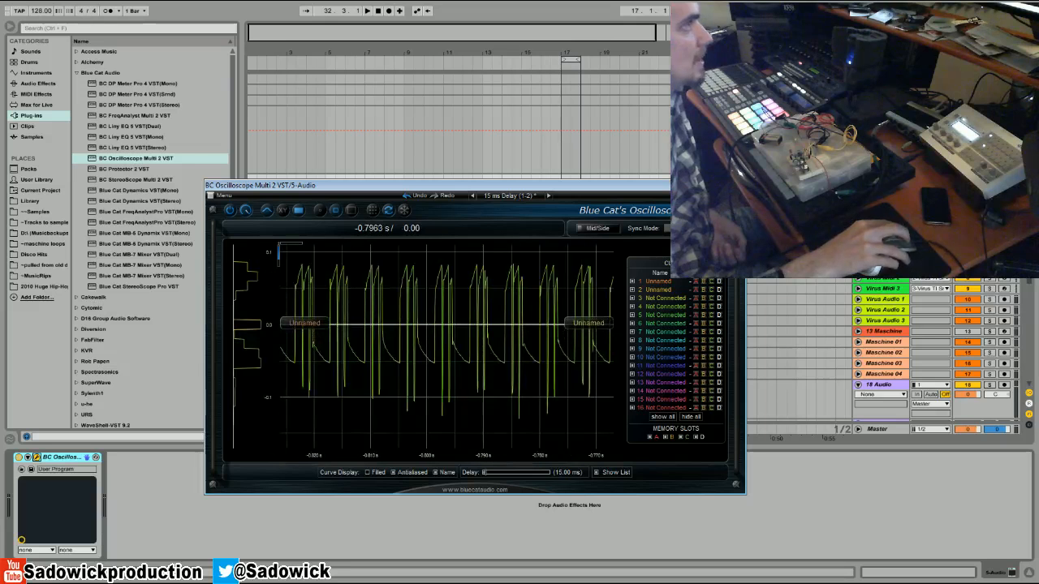
pyautogui.moveTo(392, 257); pyautogui.dragTo(428, 434)
pyautogui.moveTo(394, 385); pyautogui.dragTo(447, 439)
pyautogui.doubleClick(391, 325)
pyautogui.moveTo(371, 332); pyautogui.dragTo(429, 365)
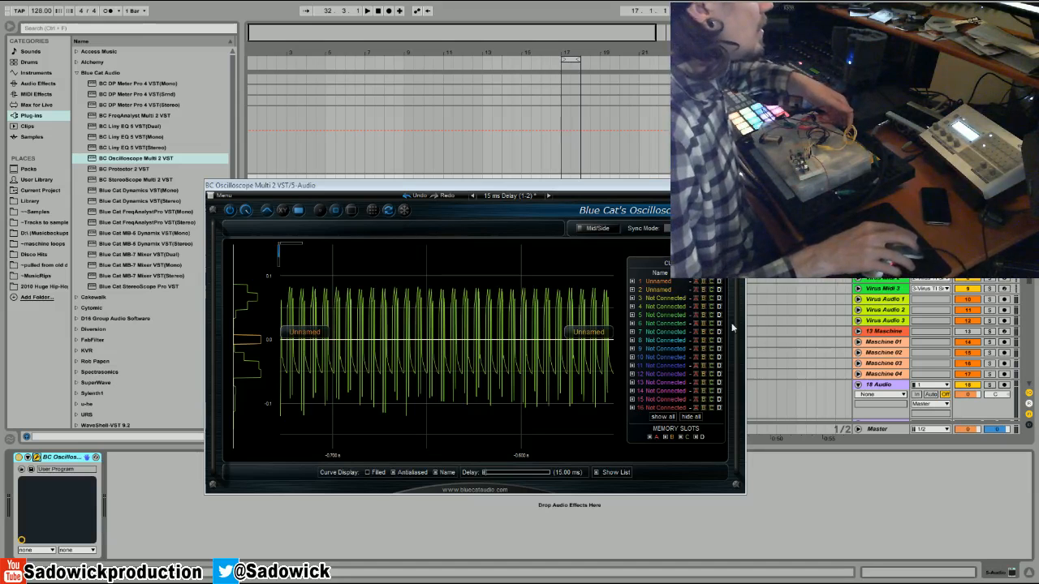
# Overwrite oscilloscope memory slot C with the current signal and examine the pulses of the yellow stored waveform up close
pyautogui.click(712, 284)
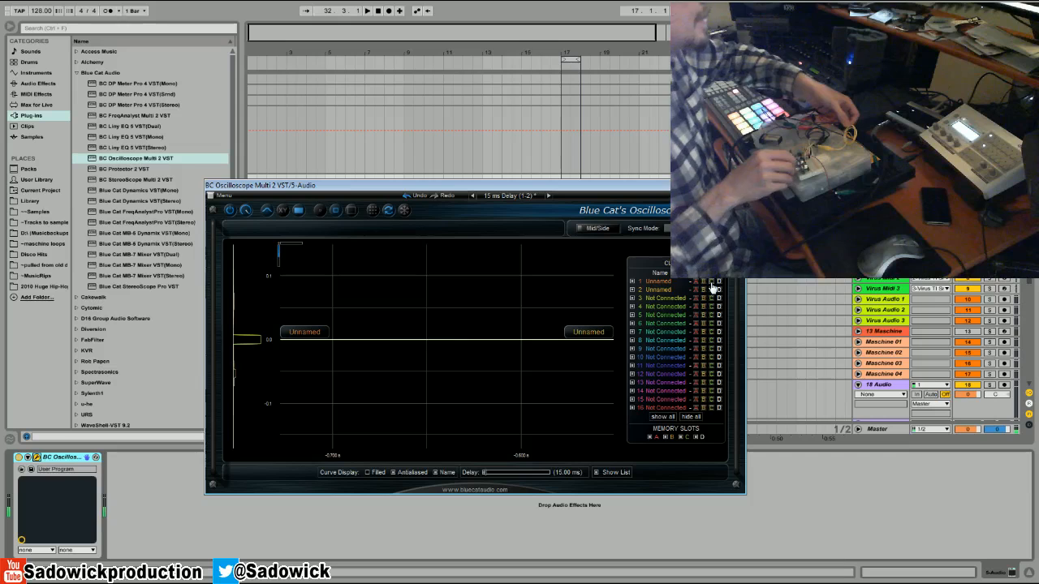
pyautogui.moveTo(387, 283); pyautogui.dragTo(463, 425)
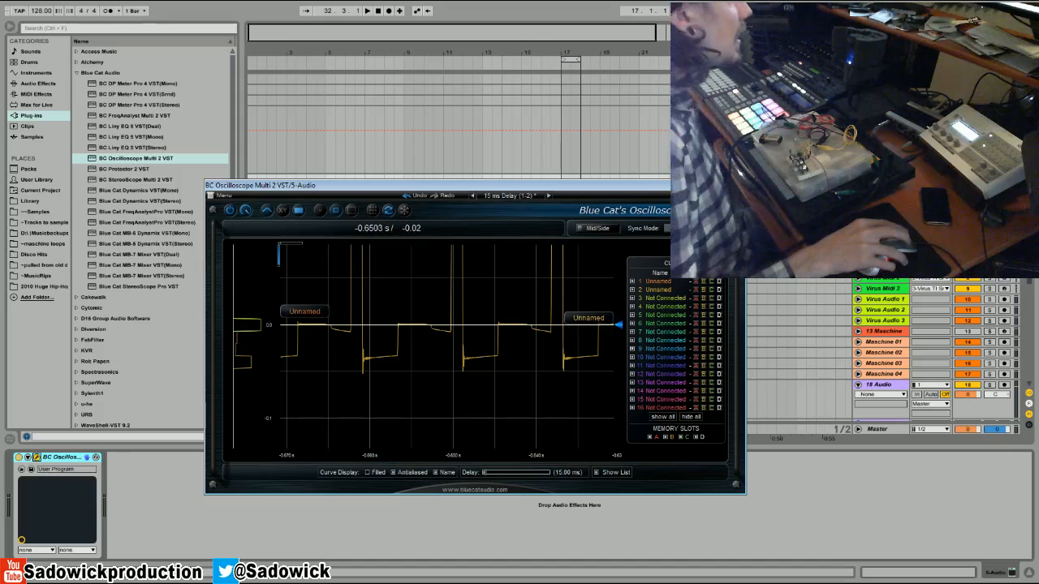
pyautogui.doubleClick(359, 306)
pyautogui.moveTo(414, 314); pyautogui.dragTo(447, 370)
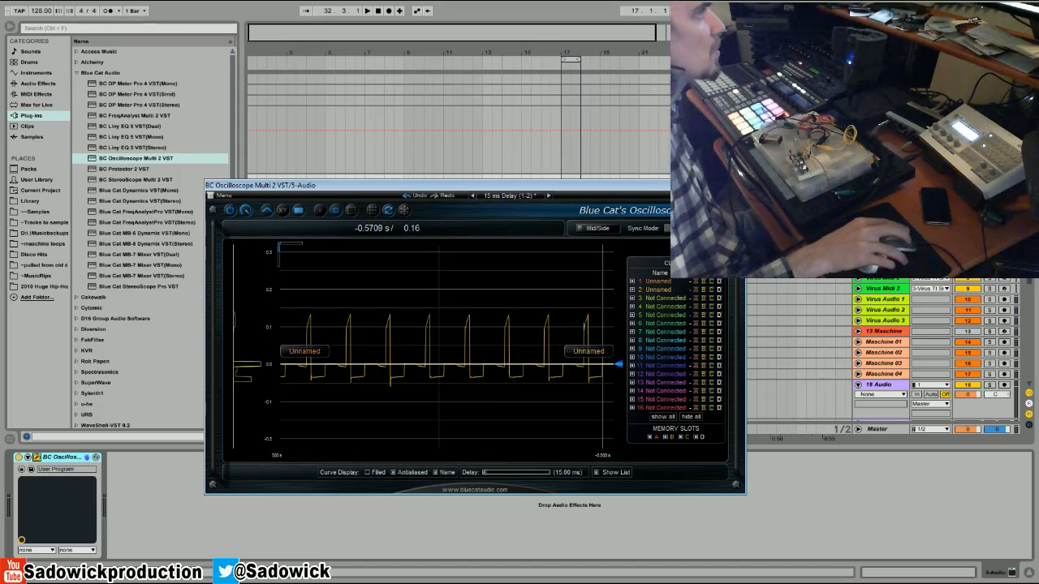
pyautogui.moveTo(371, 305); pyautogui.dragTo(442, 397)
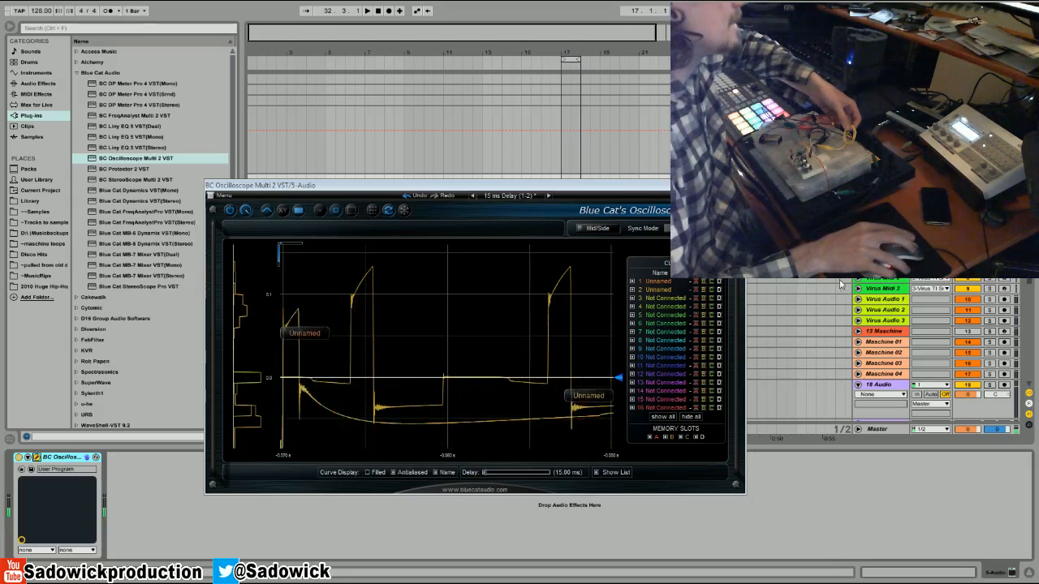
# Store the current signal in oscilloscope memory slot A and compare its trace with the yellow waveform over a wider time range
pyautogui.click(697, 284)
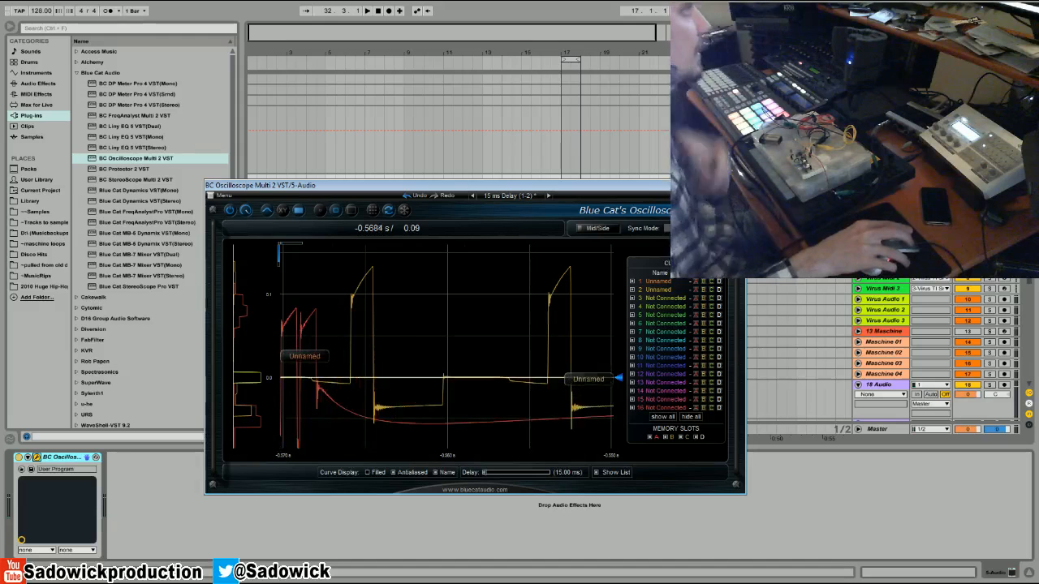
pyautogui.doubleClick(341, 323)
pyautogui.moveTo(385, 318); pyautogui.dragTo(422, 372)
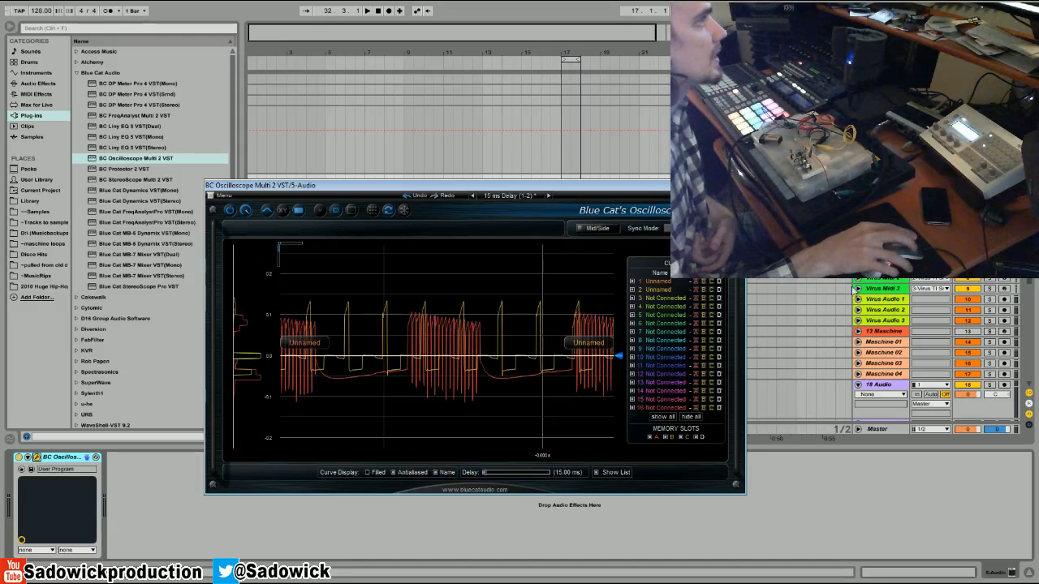
# Overwrite oscilloscope memory slot B with the current signal and magnify the end of a pulse burst in the red waveform
pyautogui.click(703, 288)
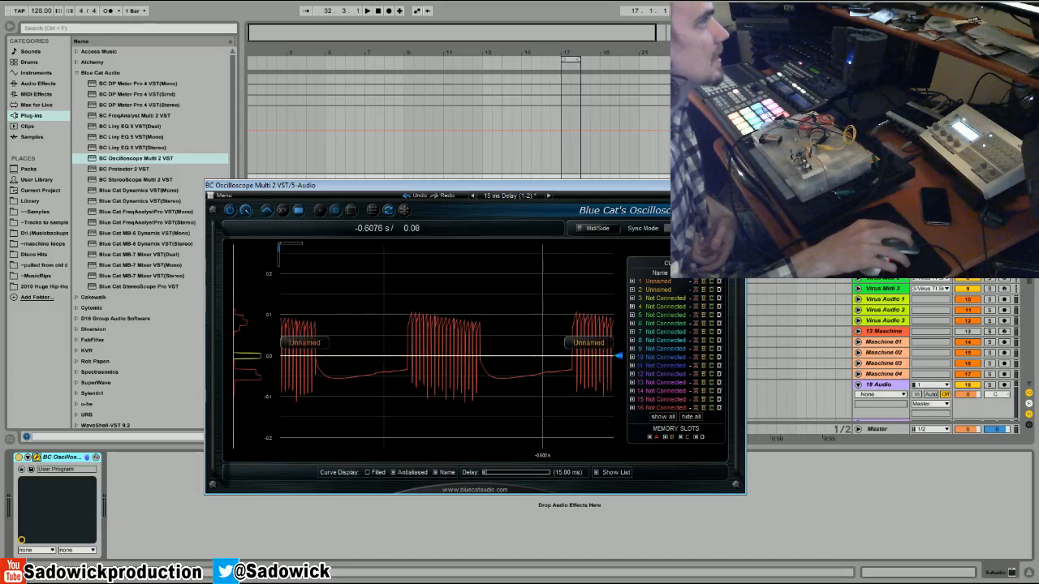
pyautogui.moveTo(287, 305); pyautogui.dragTo(353, 411)
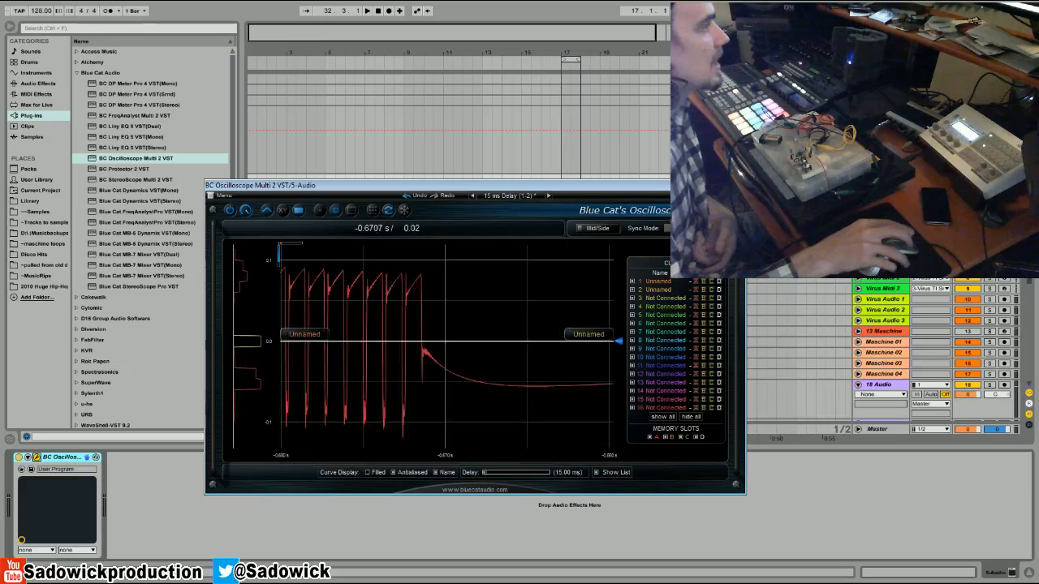
pyautogui.moveTo(370, 270)
pyautogui.mouseDown()
pyautogui.moveTo(429, 413)
pyautogui.moveTo(461, 445)
pyautogui.mouseUp()
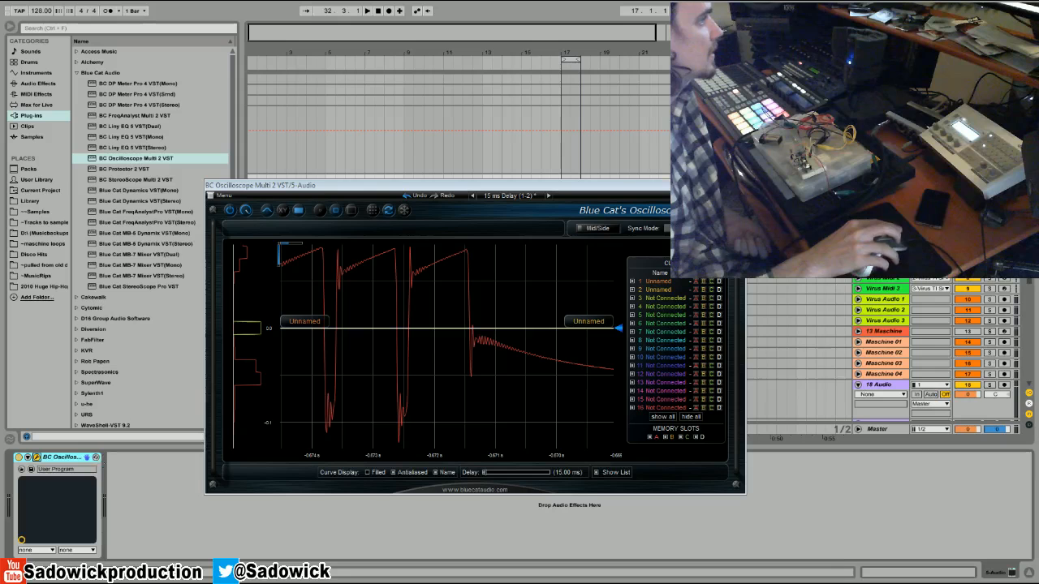
# Reposition the oscilloscope plug-in window so its full curve list and sync controls are uncovered
pyautogui.hotkey('alt', 'Tab')
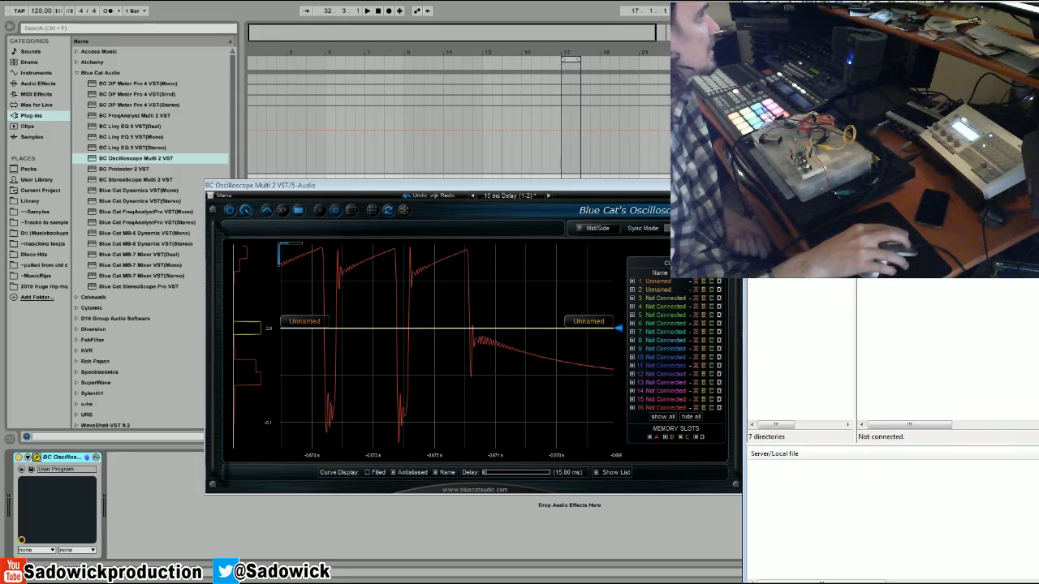
pyautogui.hotkey('alt', 'Tab')
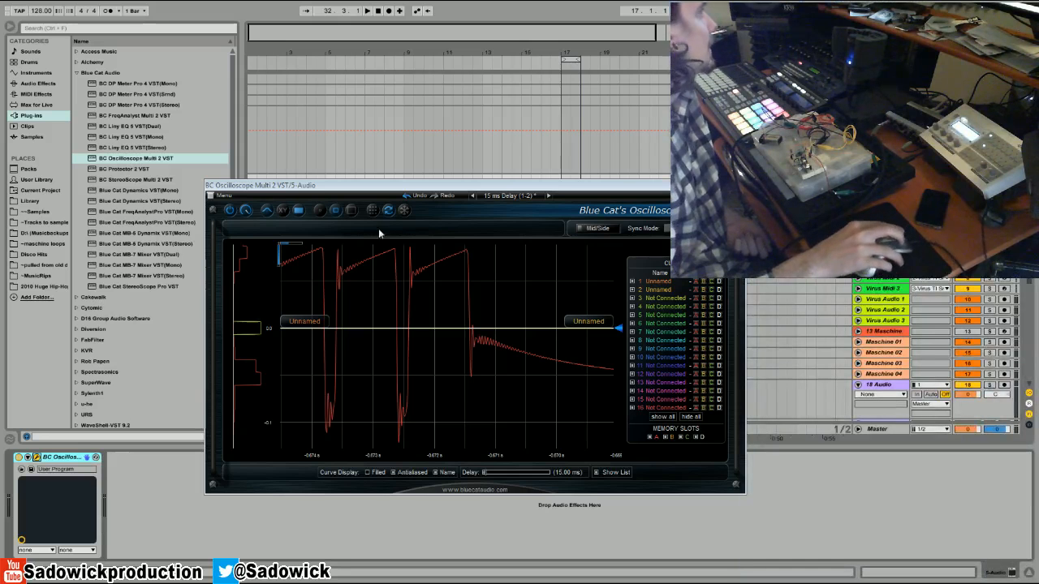
pyautogui.moveTo(505, 184); pyautogui.dragTo(398, 214)
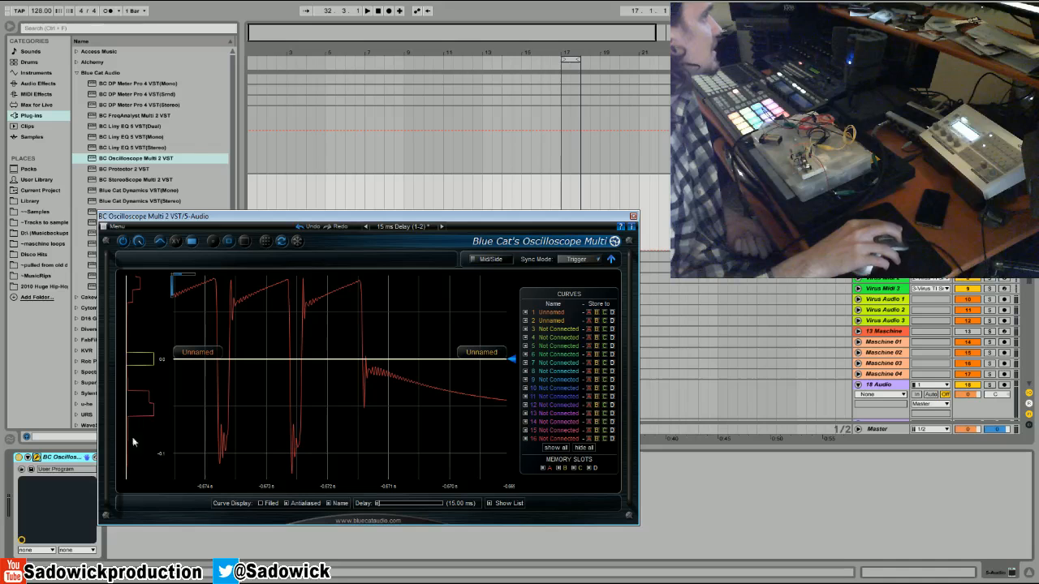
# Magnify the troughs of the red waveform, return to the whole pulse burst, and magnify the tops of its pulses
pyautogui.moveTo(201, 420); pyautogui.dragTo(250, 466)
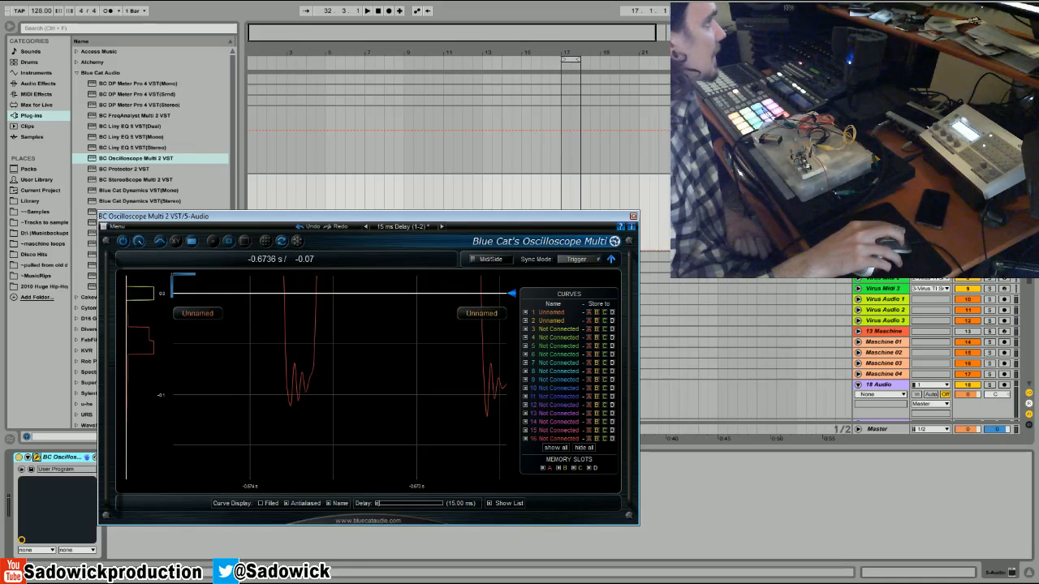
pyautogui.moveTo(333, 354); pyautogui.dragTo(324, 351)
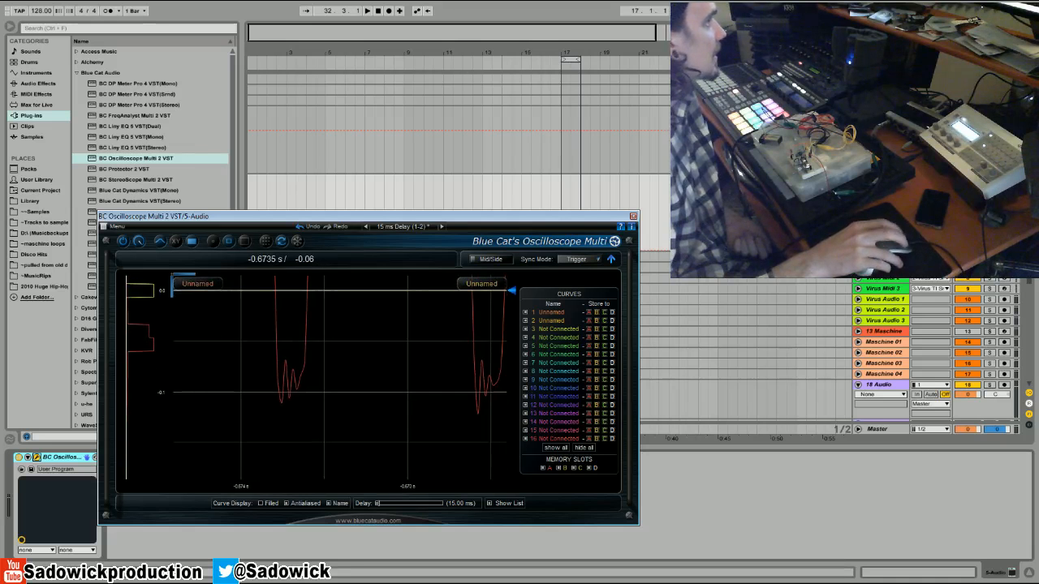
pyautogui.doubleClick(324, 351)
pyautogui.moveTo(268, 360); pyautogui.dragTo(293, 397)
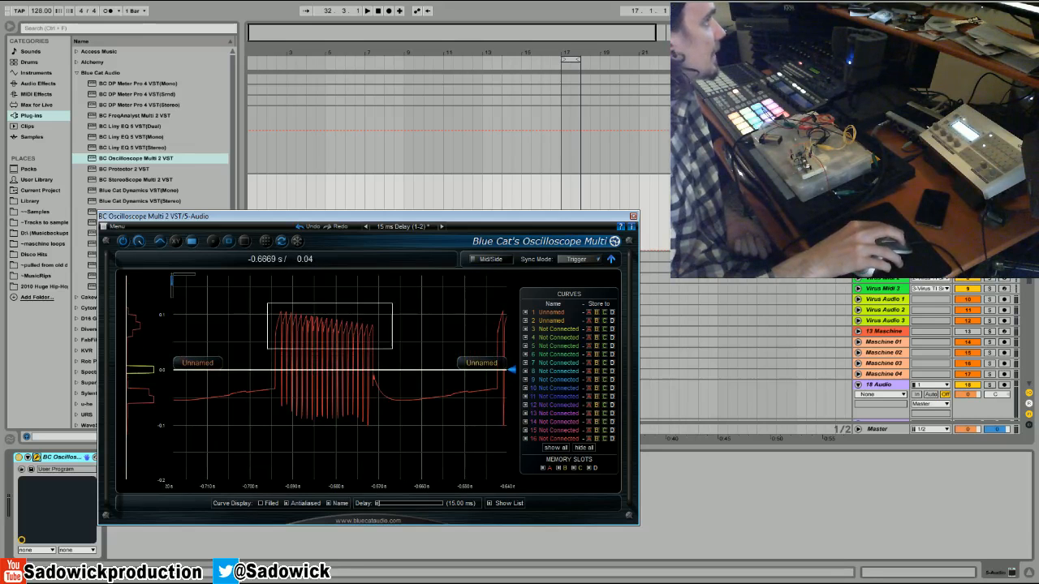
pyautogui.moveTo(304, 338); pyautogui.dragTo(467, 413)
pyautogui.moveTo(319, 363); pyautogui.dragTo(347, 395)
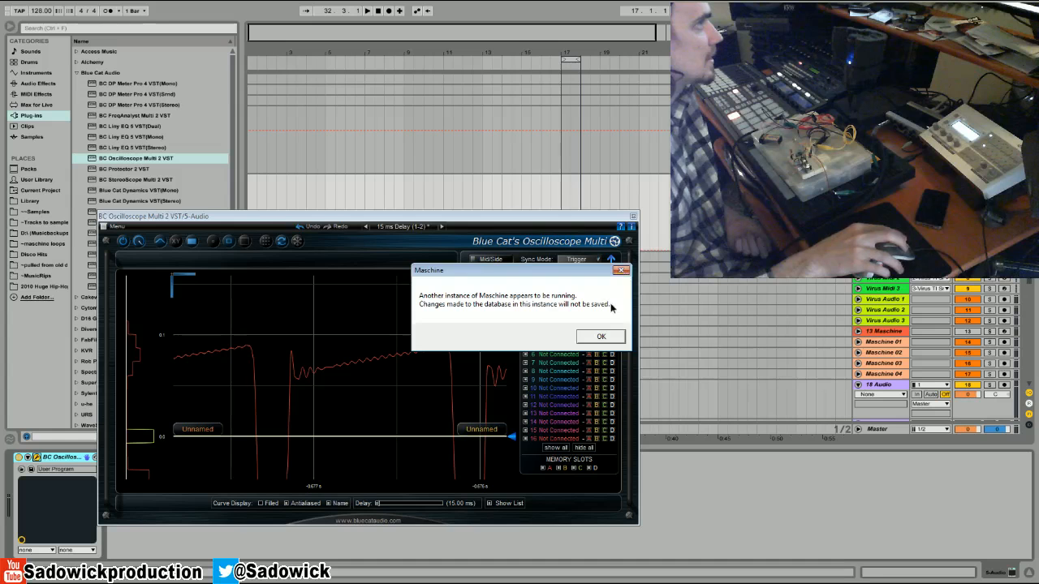
# Dismiss the Maschine message about another running instance and close the Maschine window
pyautogui.click(621, 271)
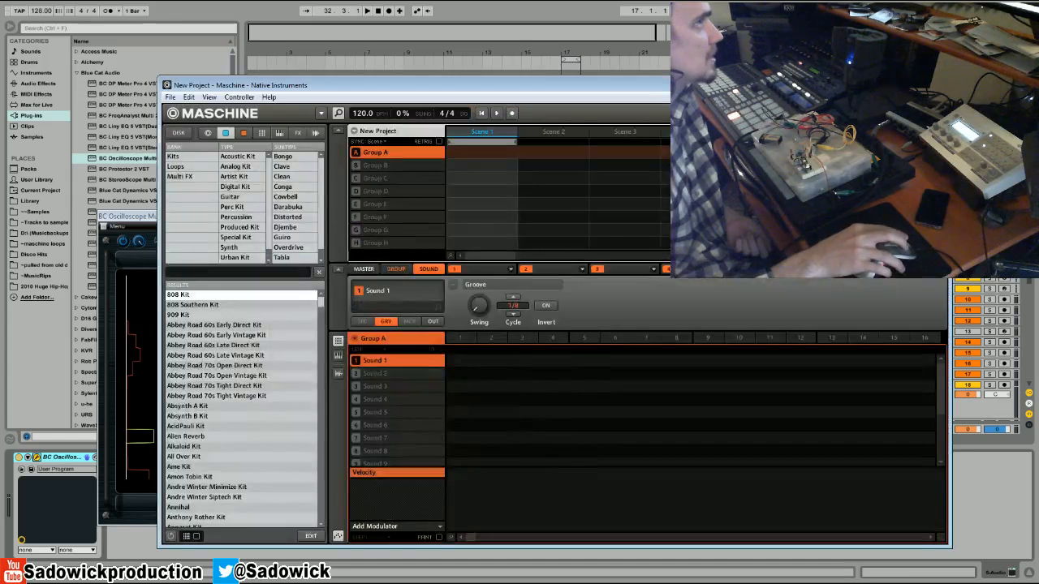
pyautogui.click(938, 84)
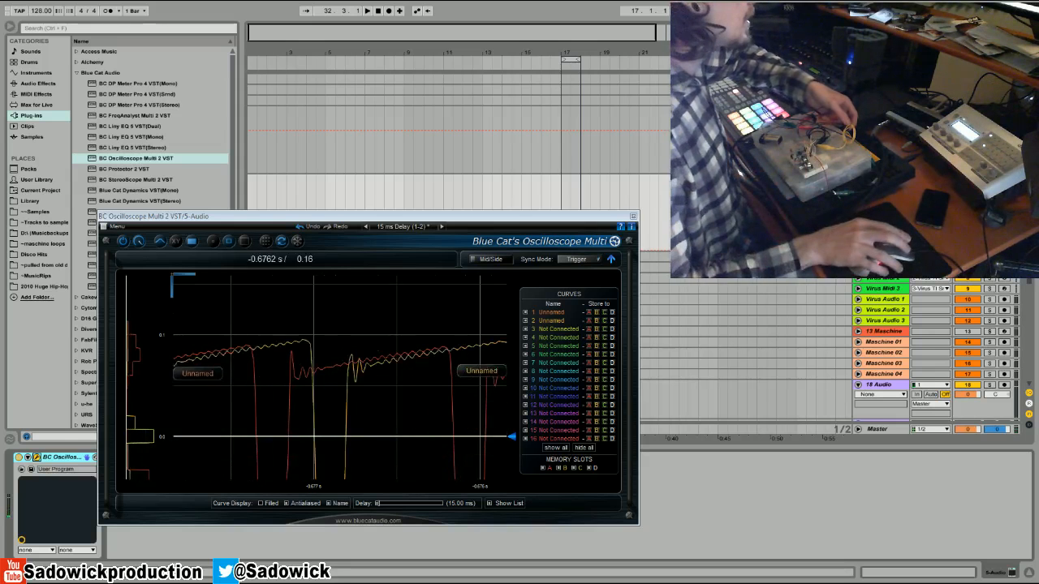
# Store the second curve in oscilloscope memory slot A, reset the graph to its full range and magnify the area around the zero line
pyautogui.click(590, 322)
pyautogui.doubleClick(378, 363)
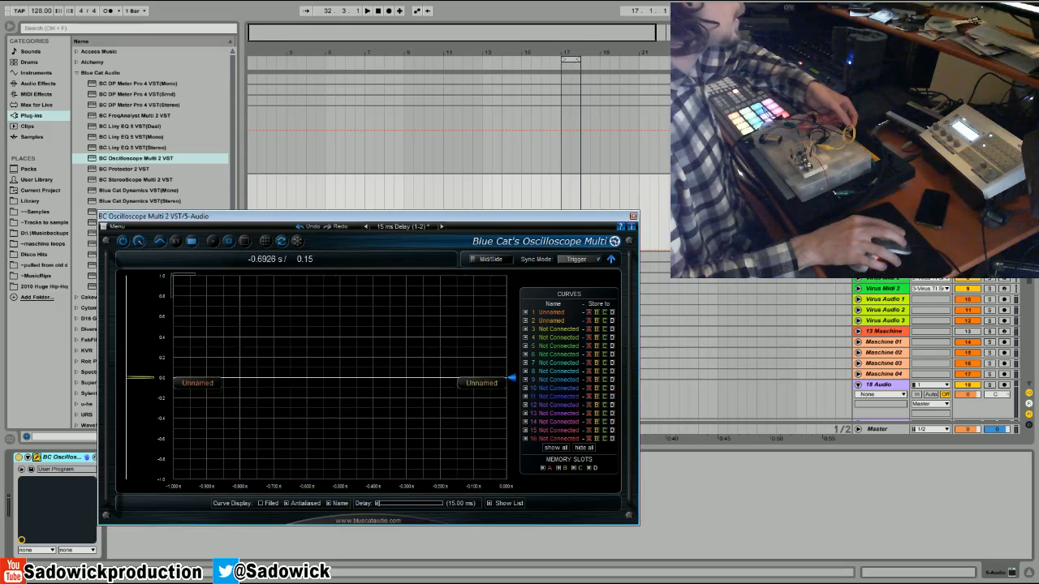
pyautogui.moveTo(310, 364); pyautogui.dragTo(346, 396)
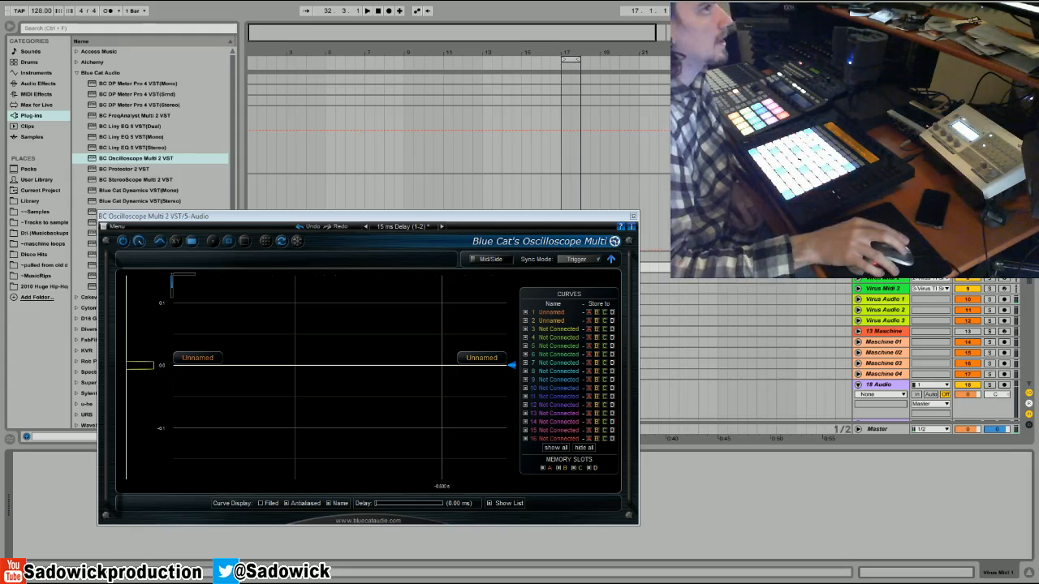
# Select the 5-Audio track to show its oscilloscope device
pyautogui.click(883, 179)
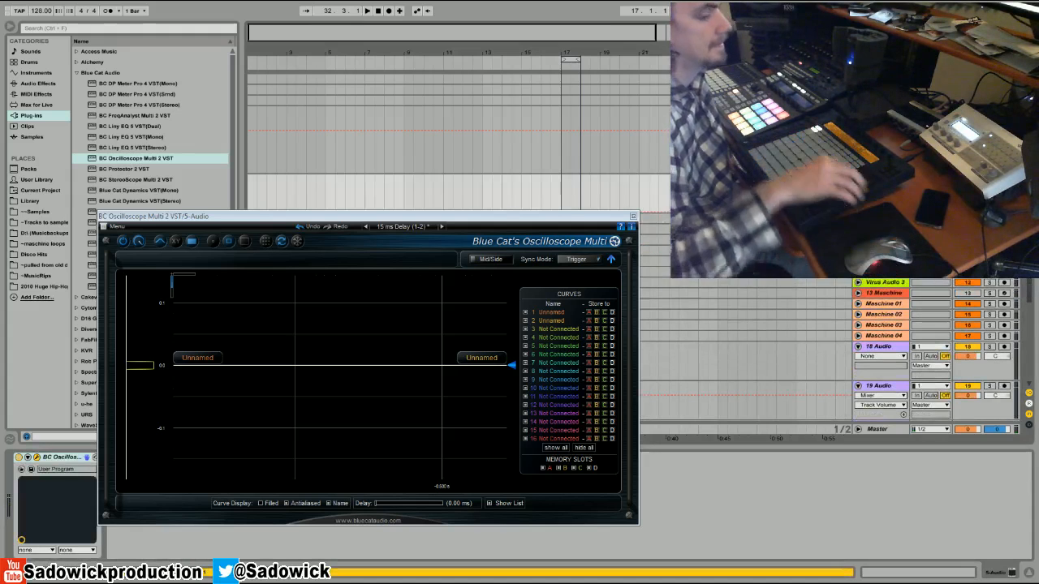
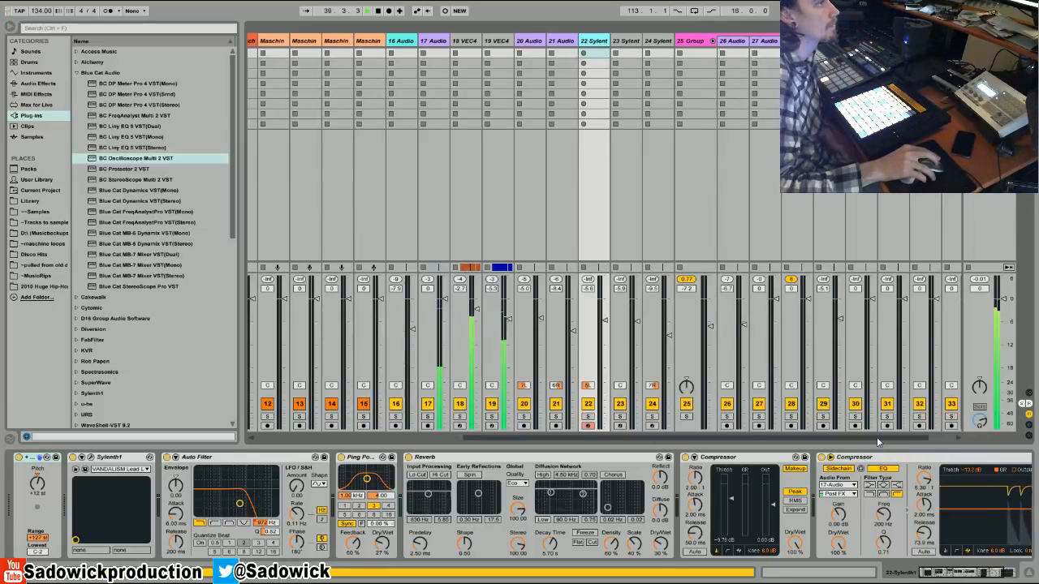
# Look over the song's mixer channels and its clip layout, with the timeline wide enough to show the whole arrangement
pyautogui.hscroll(-3, 950, 438)
pyautogui.hscroll(-2, 825, 449)
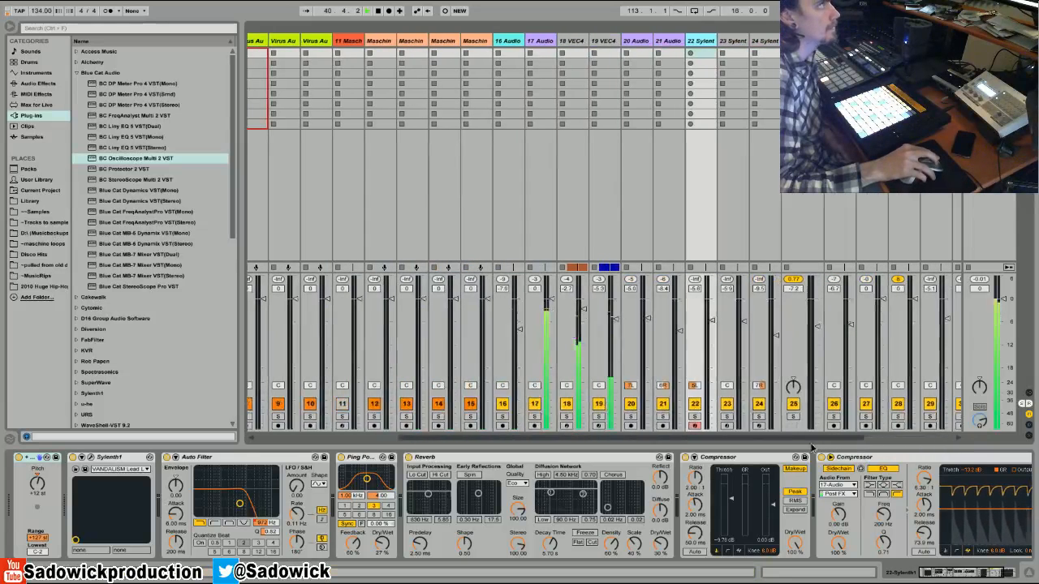
pyautogui.press('Tab')
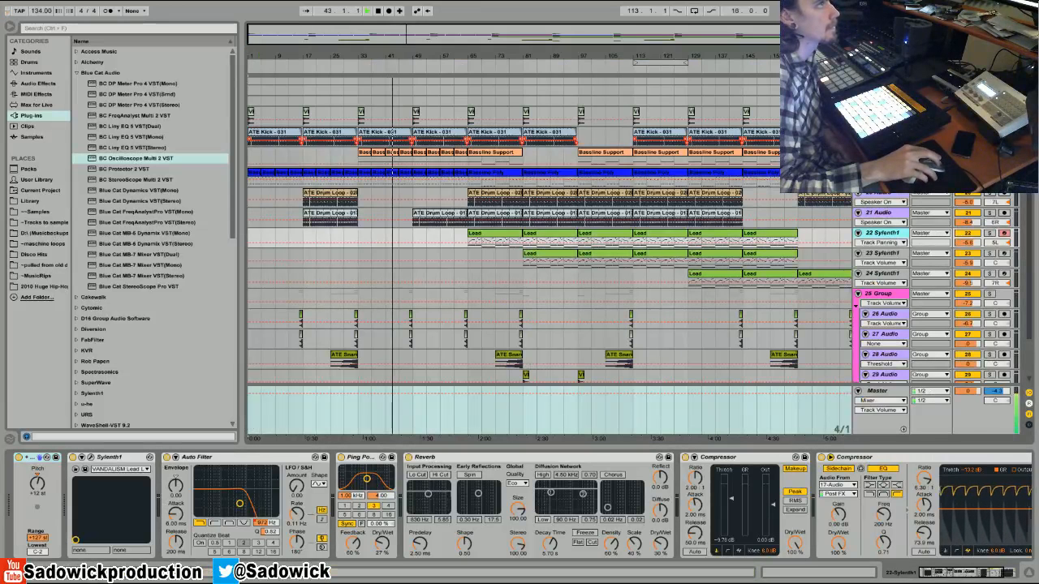
pyautogui.press('Tab')
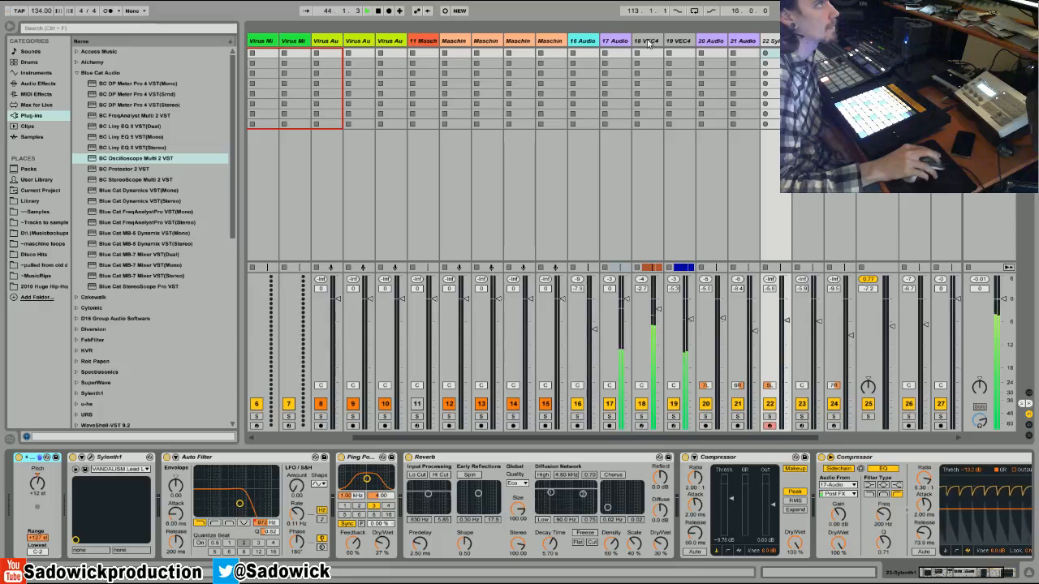
pyautogui.press('Tab')
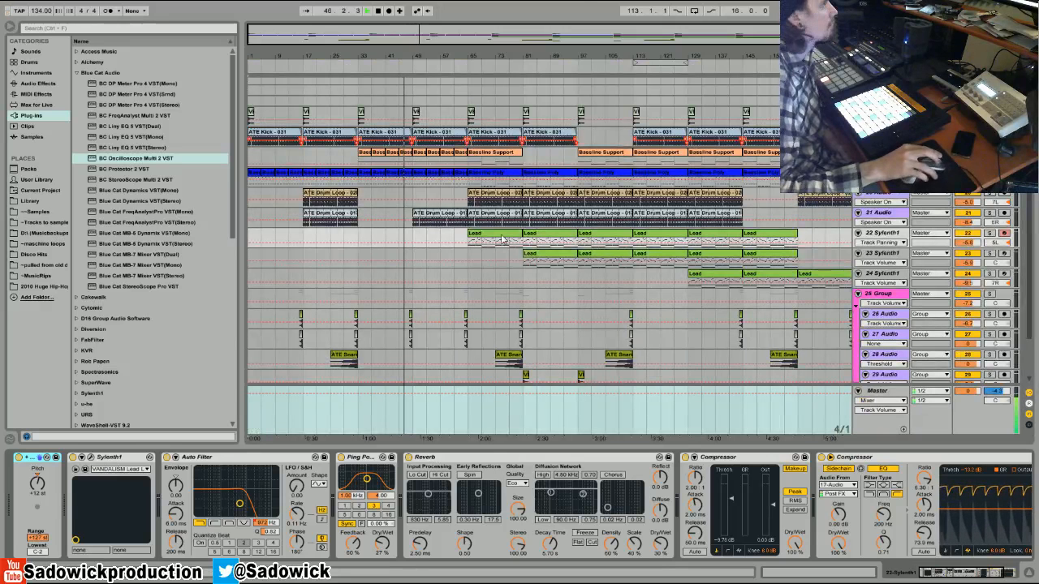
pyautogui.moveTo(723, 58); pyautogui.dragTo(662, 59)
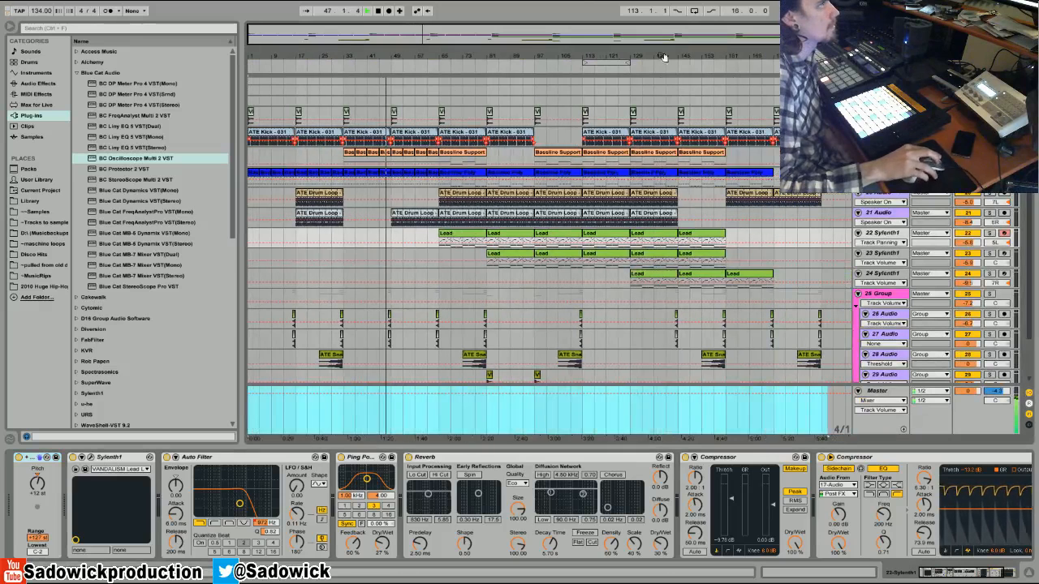
# Play the arrangement from the start of the first Lead clip on the 22 Sylenth1 track and from the two following clips
pyautogui.click(440, 65)
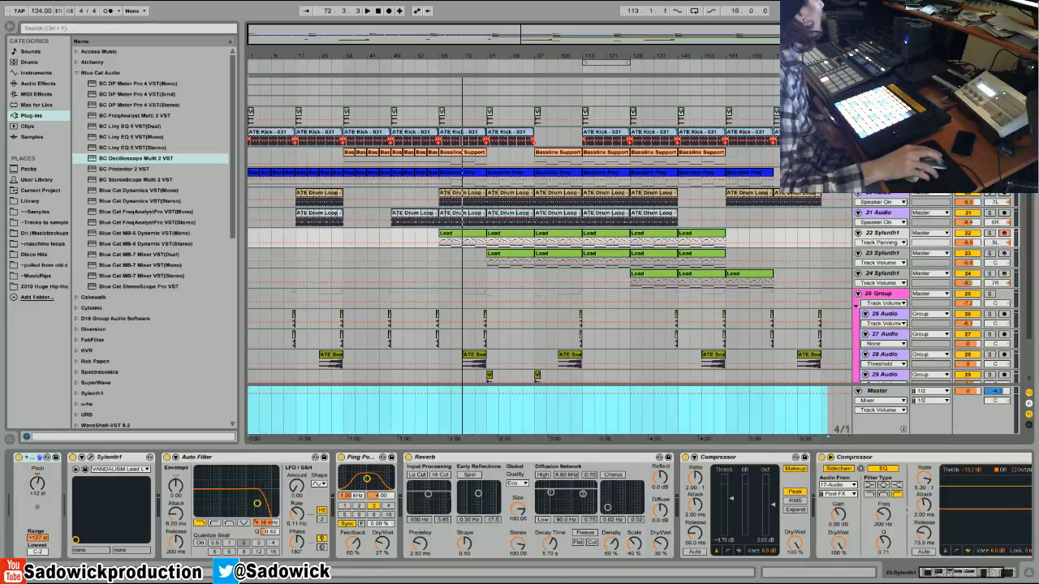
pyautogui.click(484, 59)
pyautogui.click(536, 61)
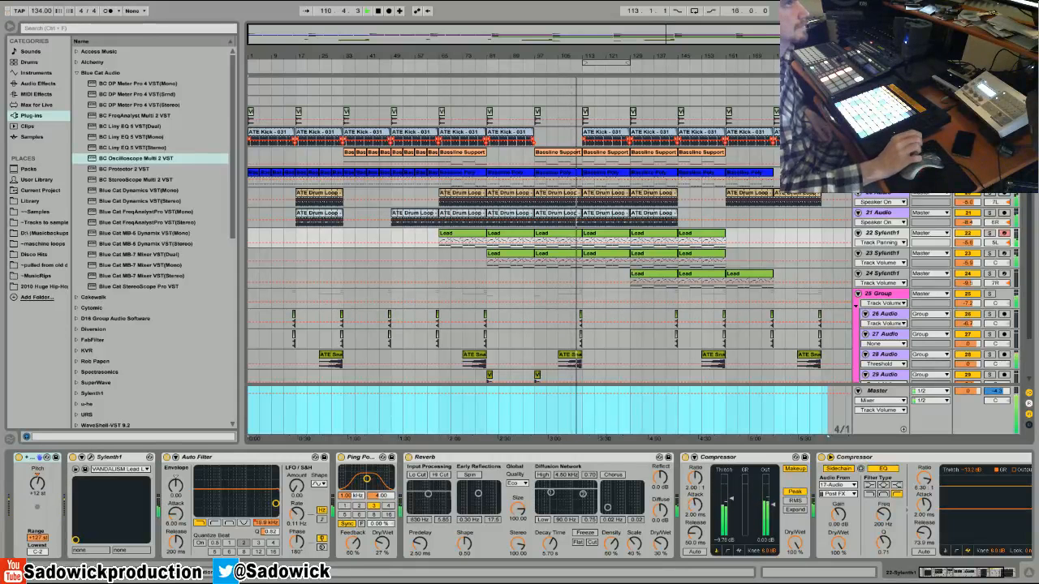
# Inspect the Master track's effect chain, including The Glue and L2 Stereo plug-in windows, and return to the arrangement
pyautogui.press('Tab')
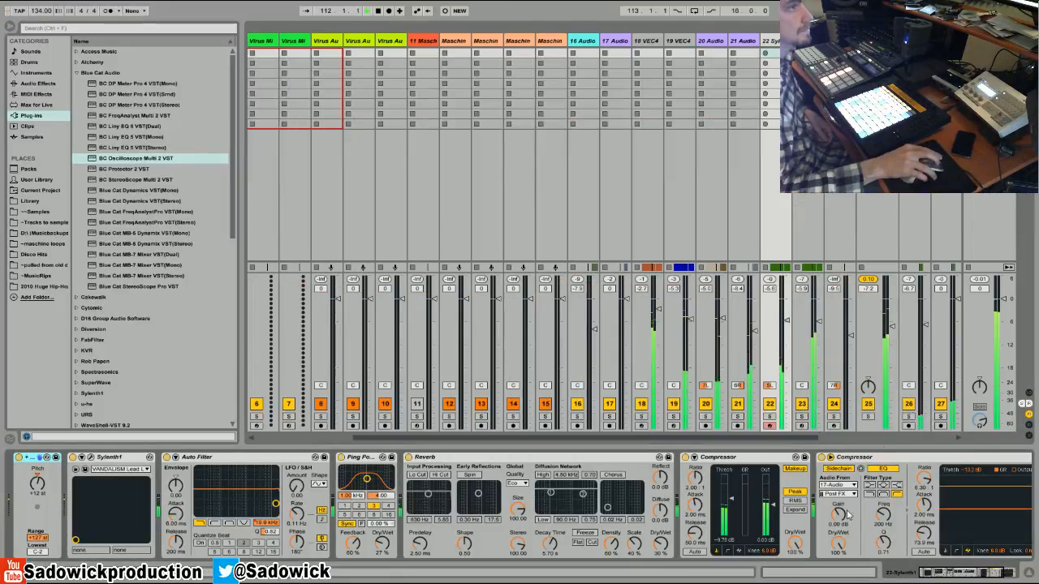
pyautogui.click(981, 349)
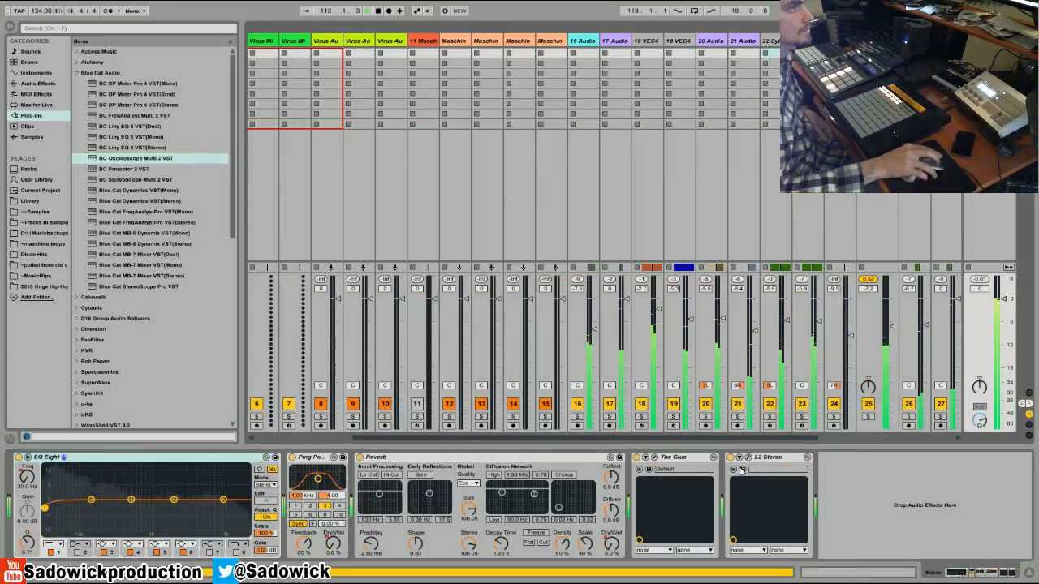
pyautogui.click(655, 458)
pyautogui.click(654, 458)
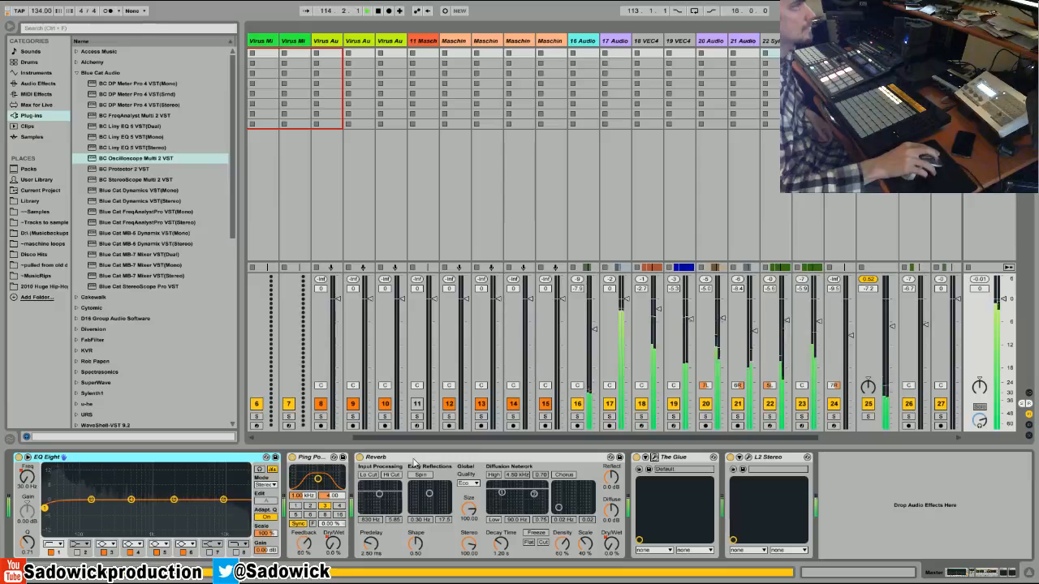
pyautogui.click(747, 458)
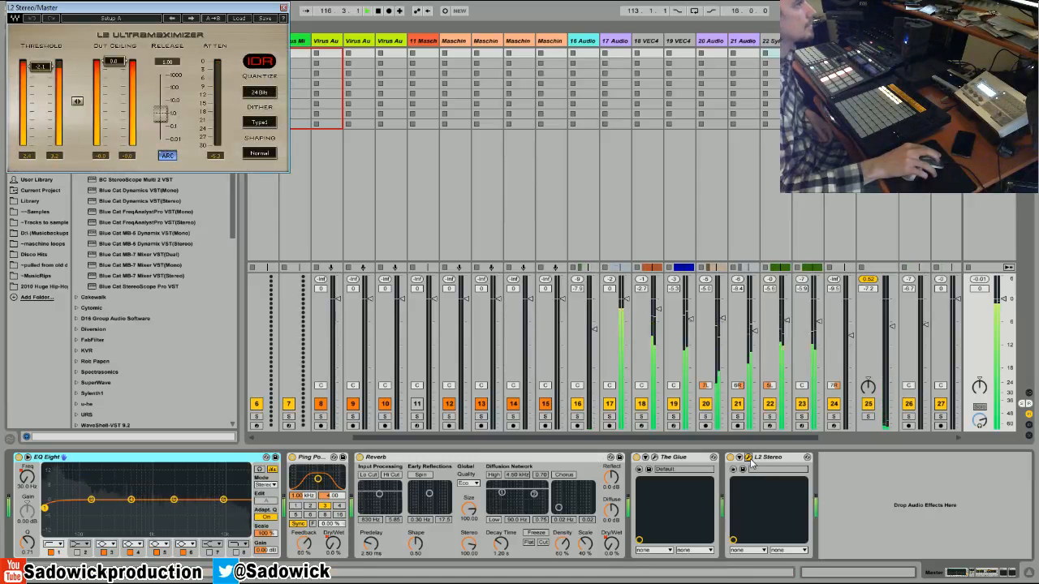
pyautogui.click(747, 458)
pyautogui.press('Tab')
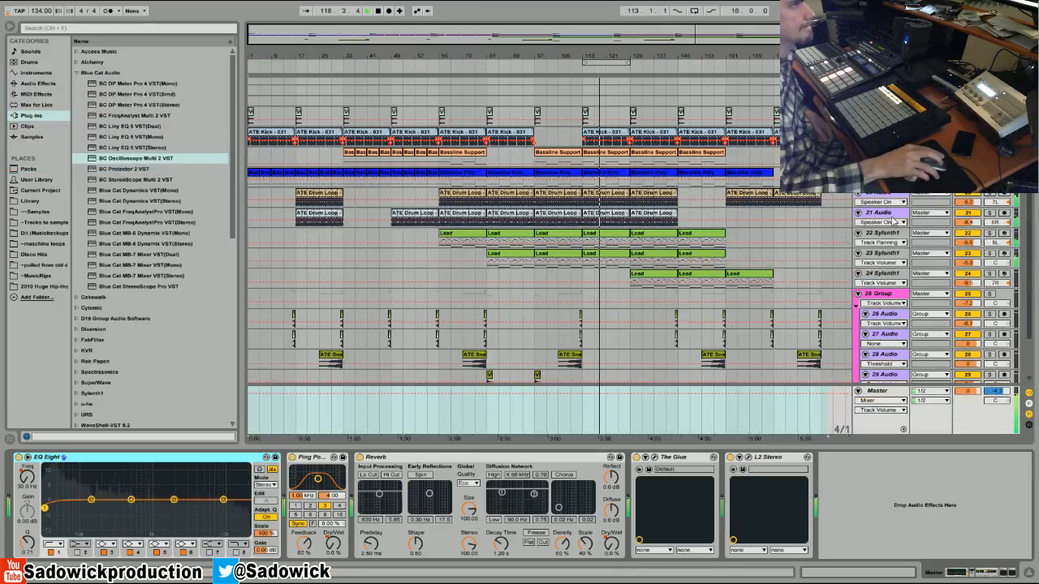
# Solo the 22, 23 and 24 Sylenth1 tracks in turn and select the first Lead clip on 24 Sylenth1
pyautogui.click(889, 255)
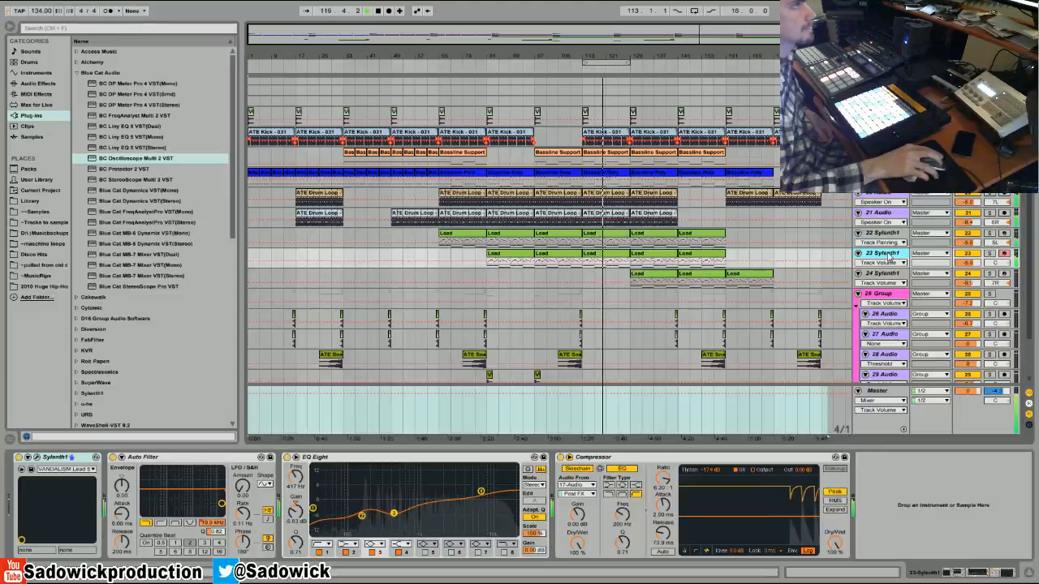
pyautogui.click(992, 234)
pyautogui.click(988, 254)
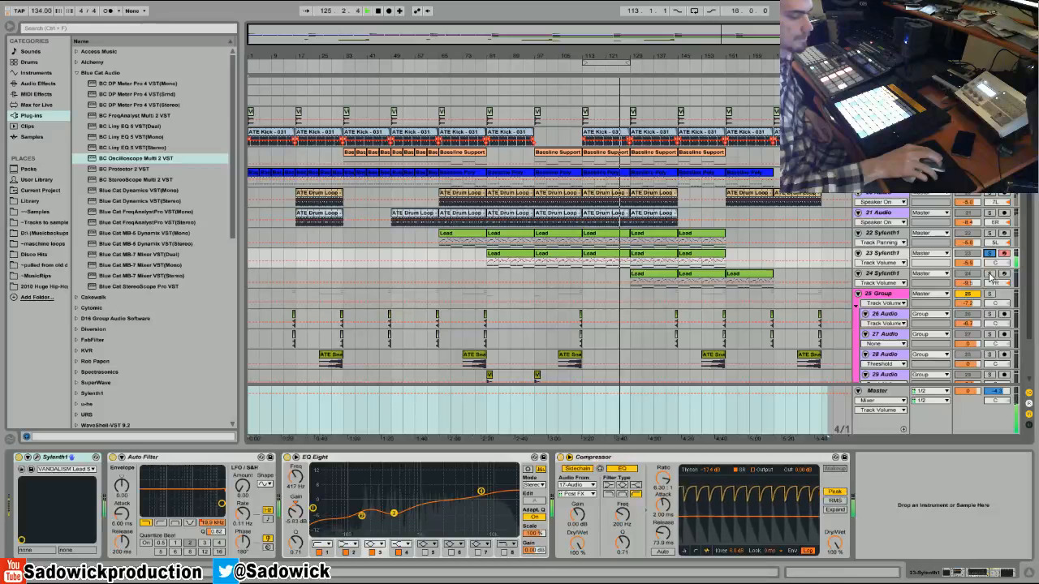
pyautogui.click(989, 274)
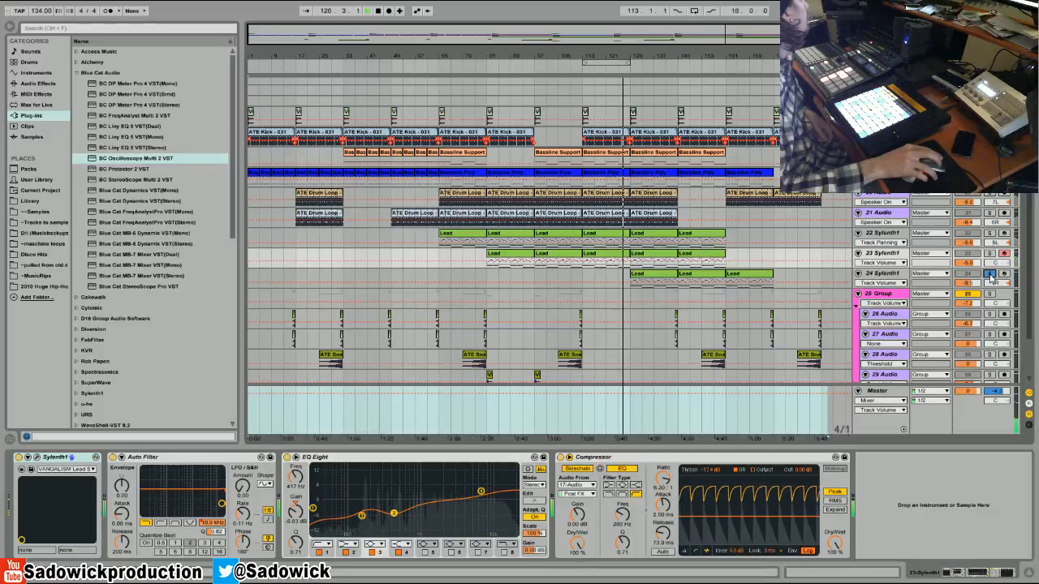
pyautogui.click(641, 274)
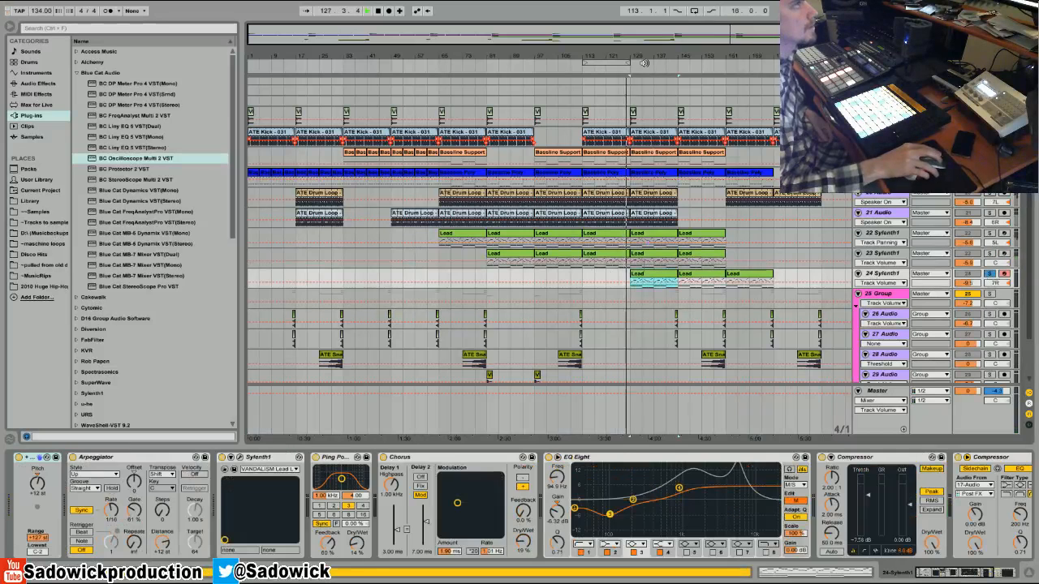
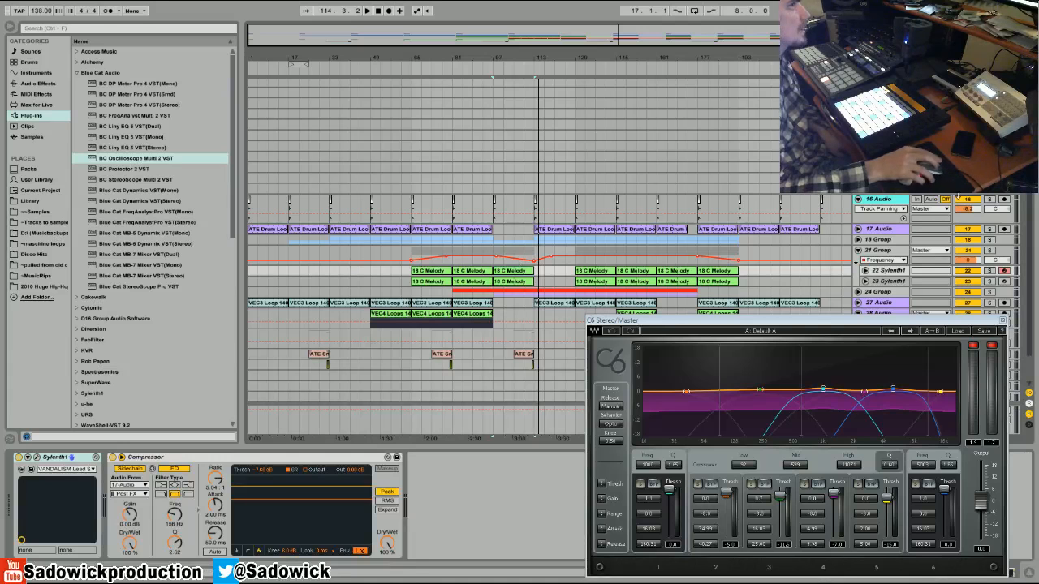
# Solo the 17 Audio track, listen to it around bar 54 with its EQ Eight and Compressor shown, and stop playback
pyautogui.click(989, 229)
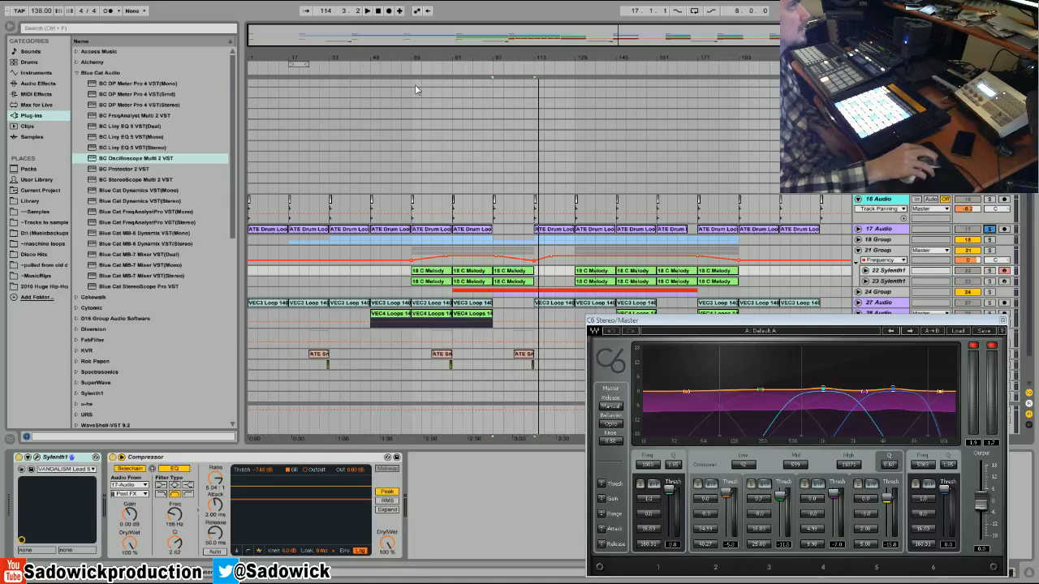
pyautogui.click(385, 67)
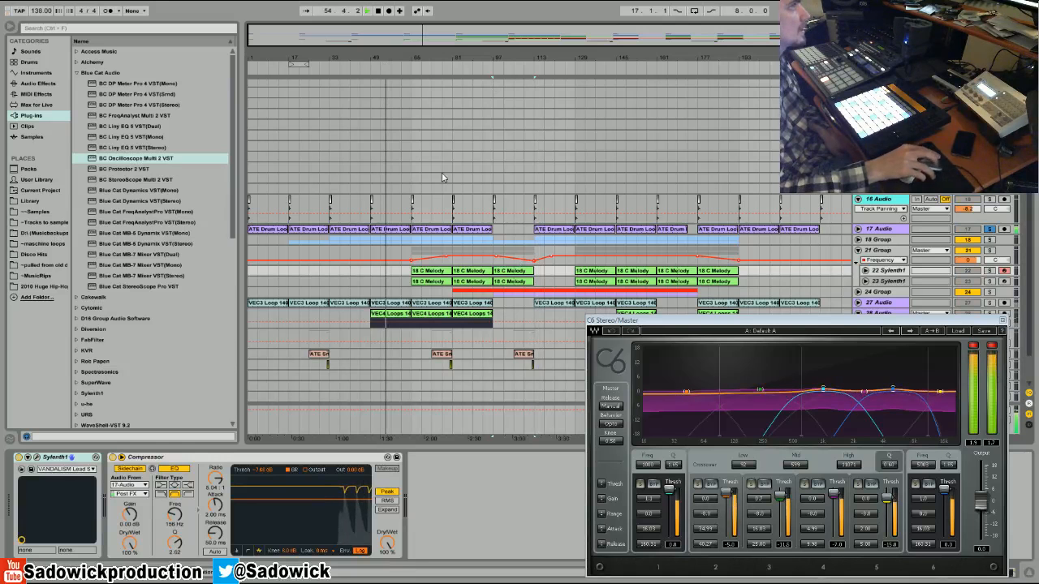
pyautogui.click(388, 357)
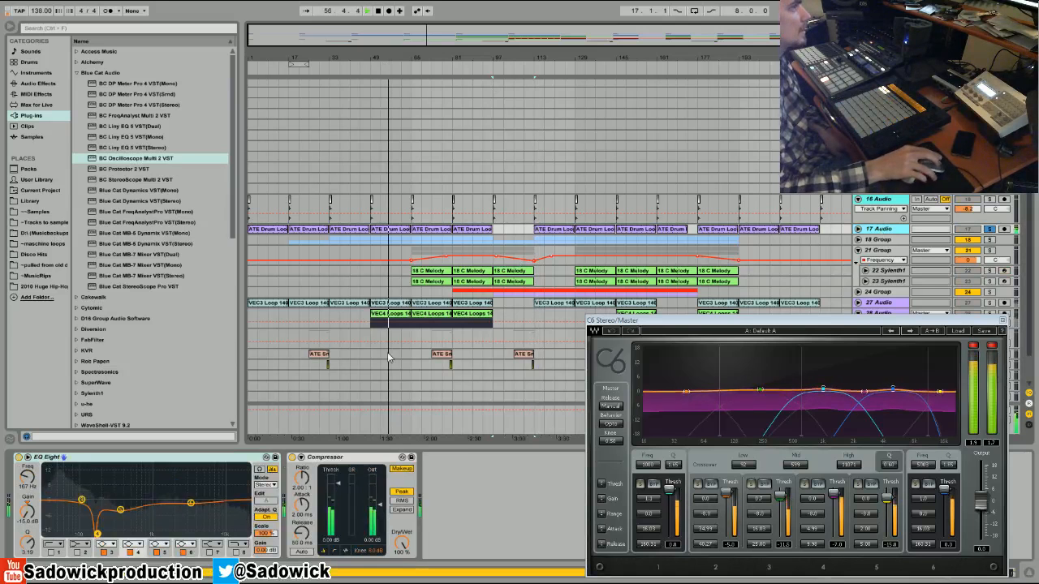
pyautogui.click(377, 11)
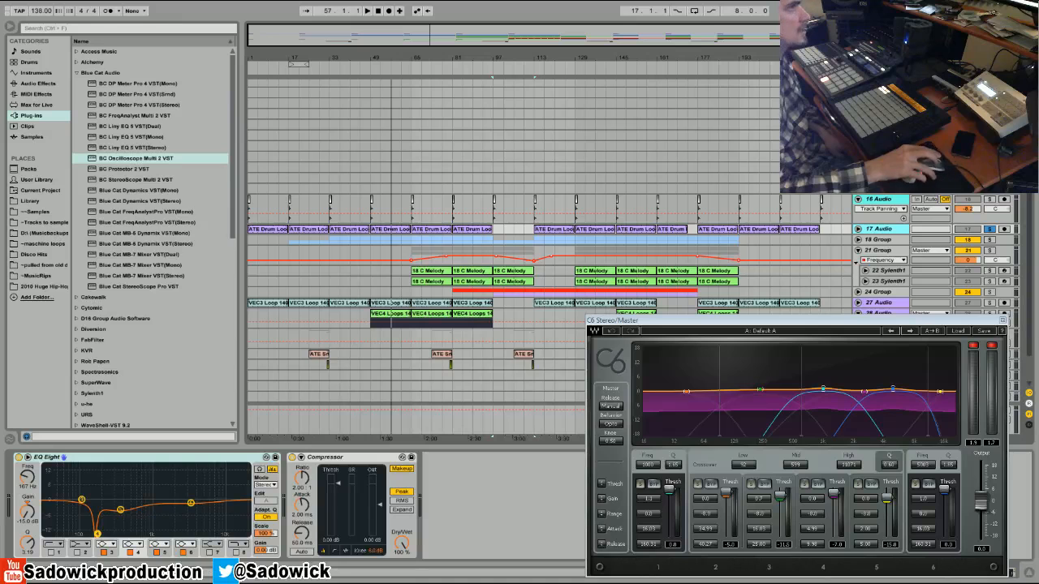
# Close the C6 plug-in window and fold the 21 Group track
pyautogui.click(1003, 320)
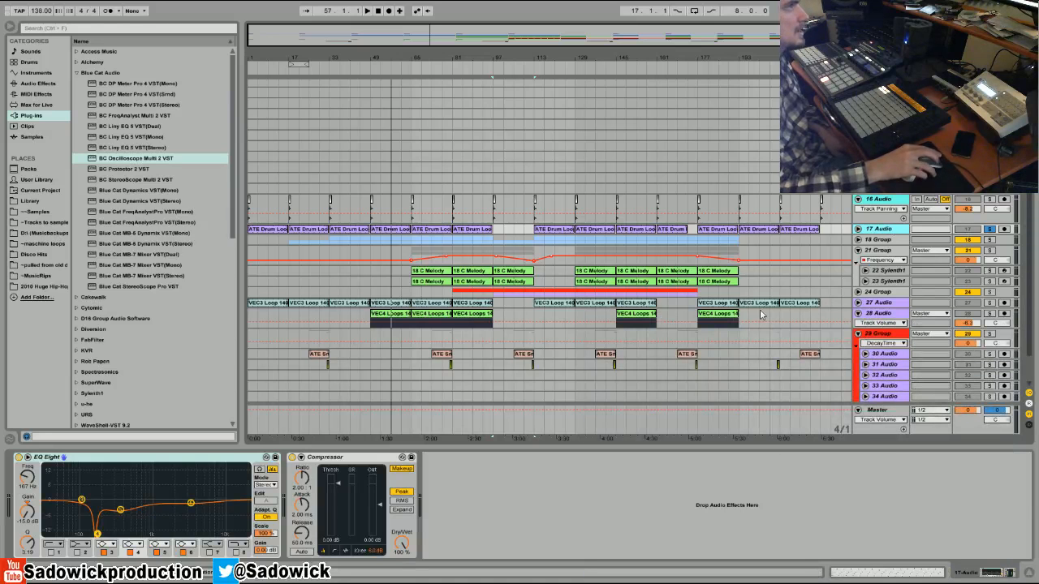
pyautogui.click(858, 250)
# Solo the 27 Audio track, play a passage around bar 77 and turn its solo off
pyautogui.click(990, 272)
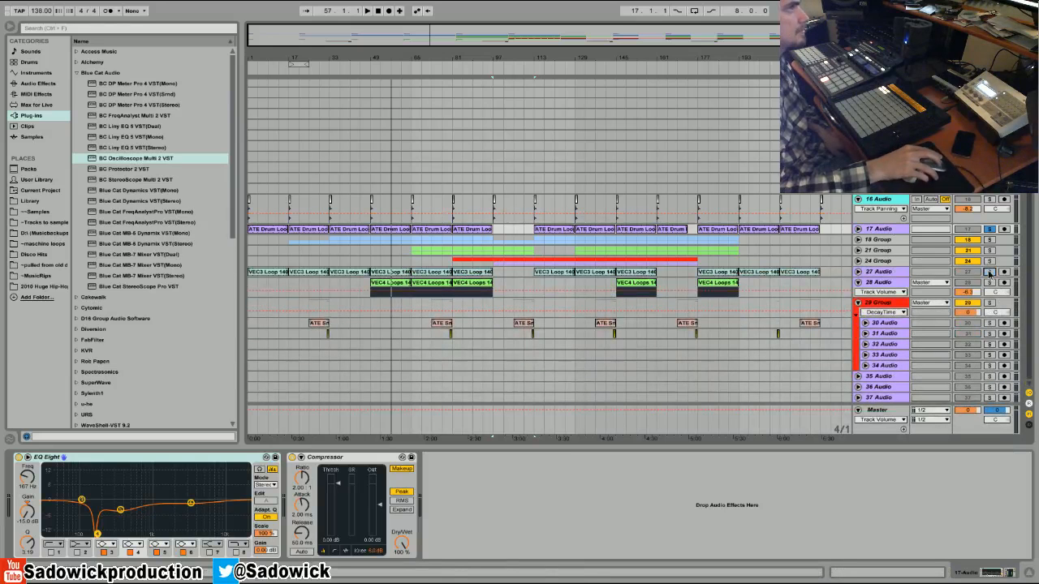
pyautogui.click(440, 65)
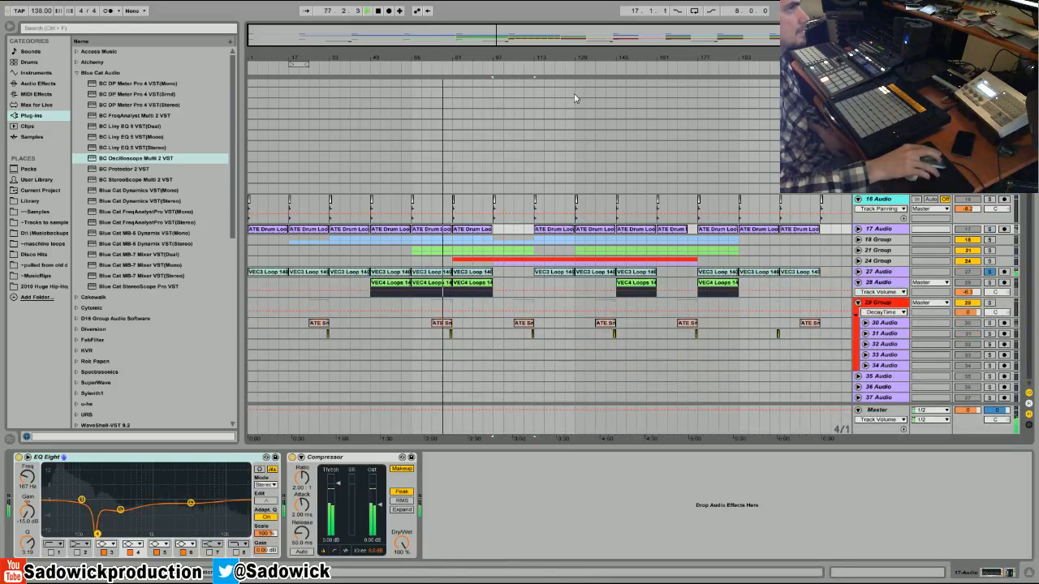
pyautogui.click(990, 272)
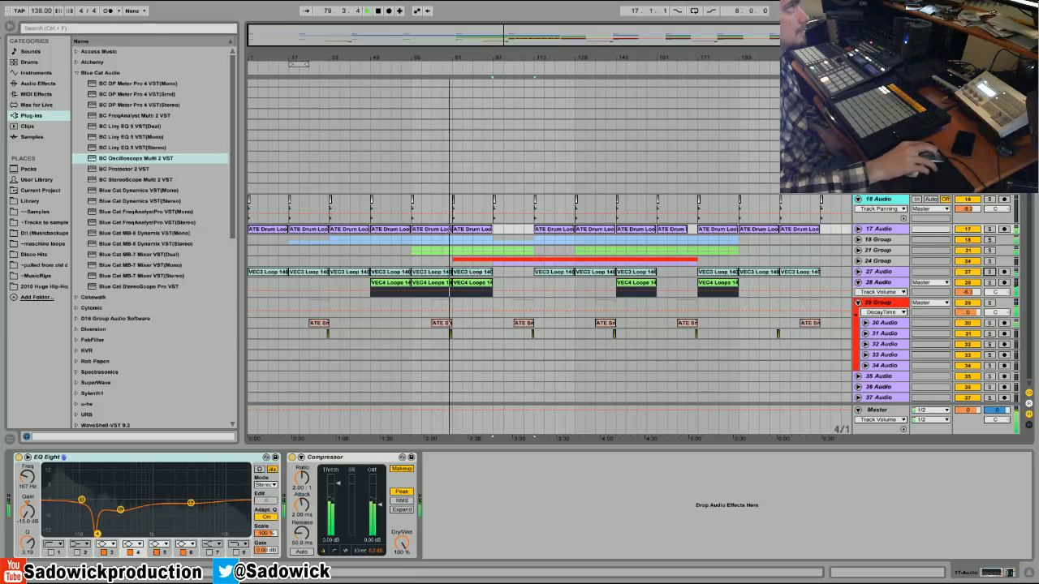
# Start a new Live Set without saving the changes to "trance - a new hope"
pyautogui.click(13, 1)
pyautogui.click(32, 9)
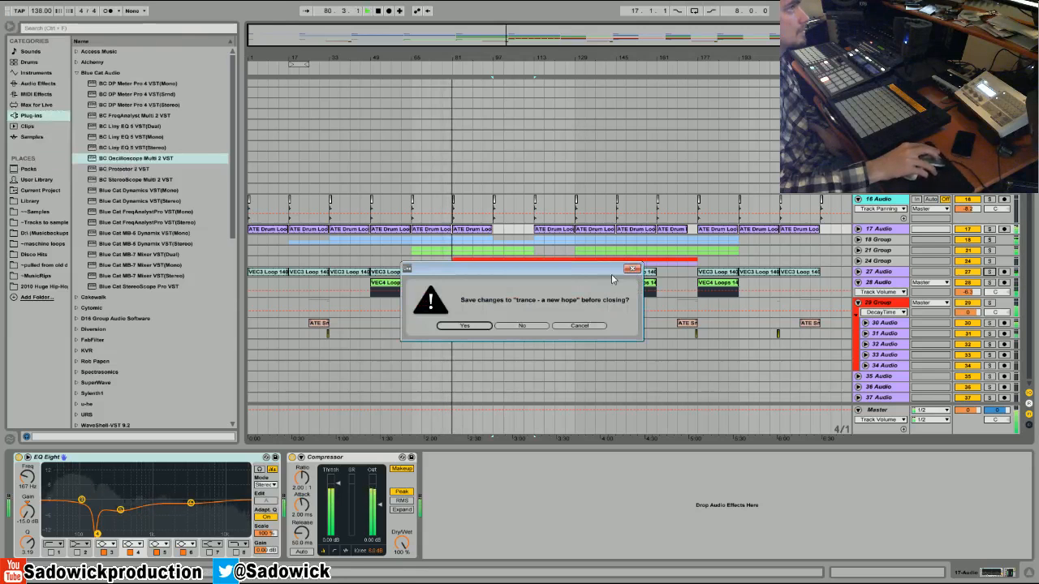
pyautogui.click(516, 329)
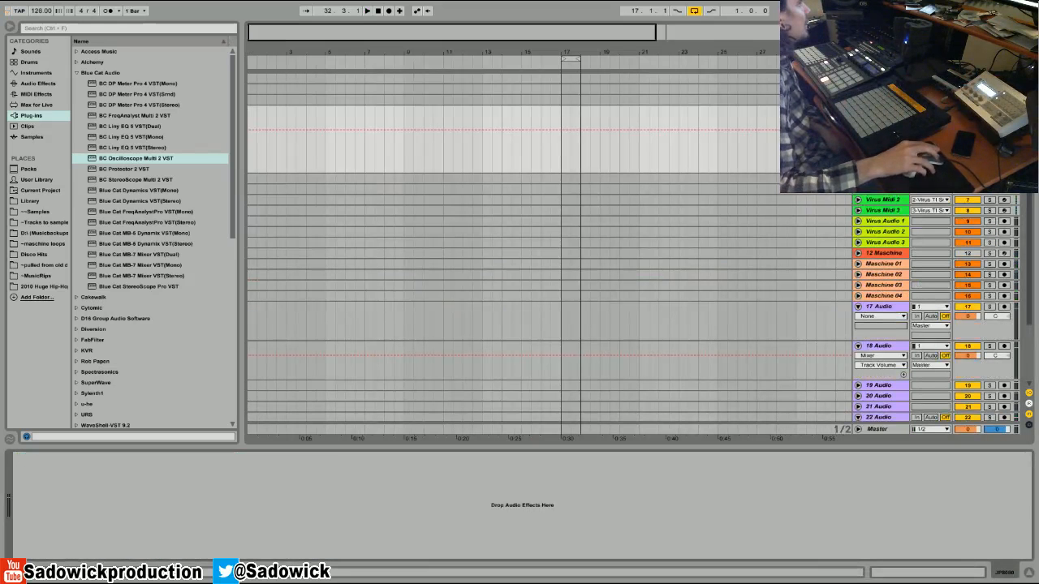
# Collapse the Blue Cat Audio plug-in folder, and shorten the tall selected track before selecting the MIDI track directly above it
pyautogui.click(77, 73)
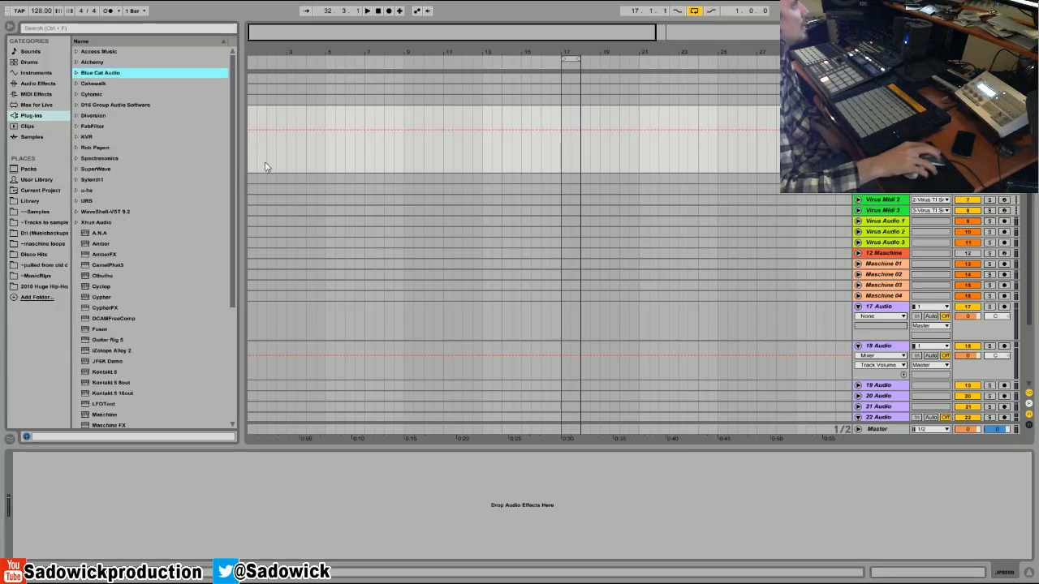
pyautogui.moveTo(233, 171)
pyautogui.mouseDown()
pyautogui.moveTo(236, 246)
pyautogui.moveTo(234, 170)
pyautogui.mouseUp()
pyautogui.moveTo(881, 172)
pyautogui.mouseDown()
pyautogui.moveTo(881, 134)
pyautogui.moveTo(881, 153)
pyautogui.mouseUp()
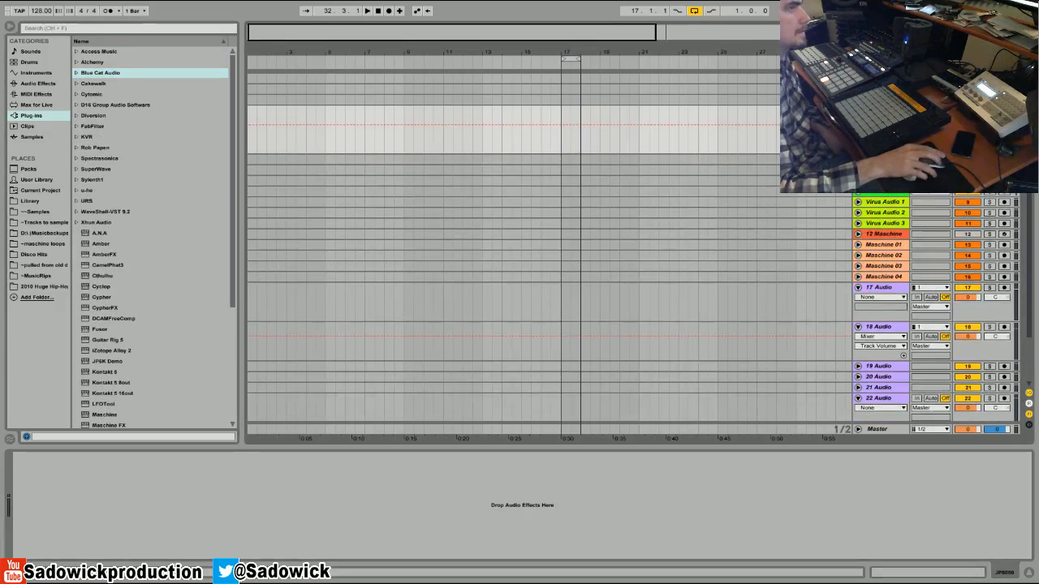
pyautogui.click(880, 100)
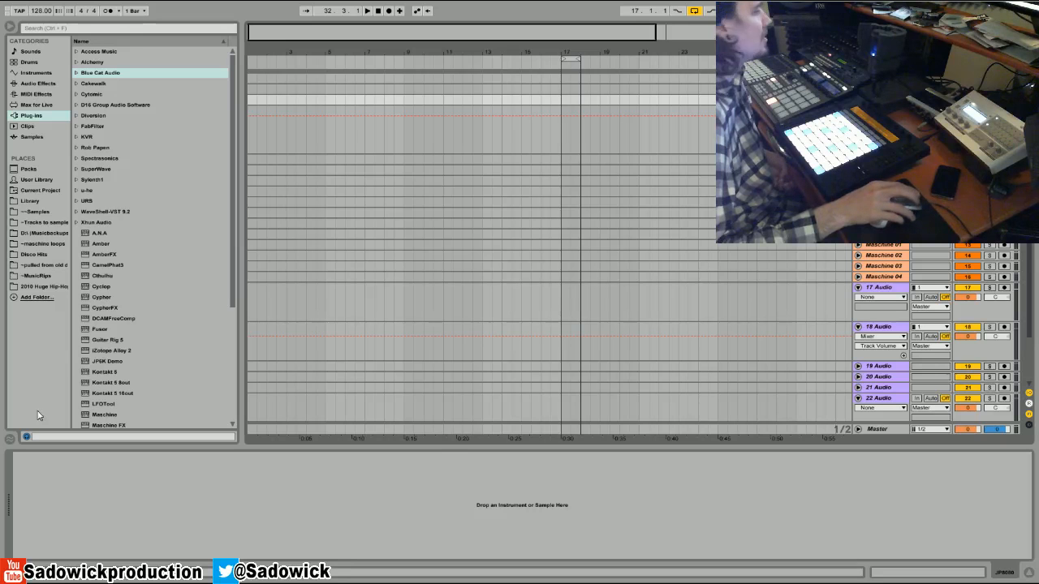
pyautogui.click(1018, 582)
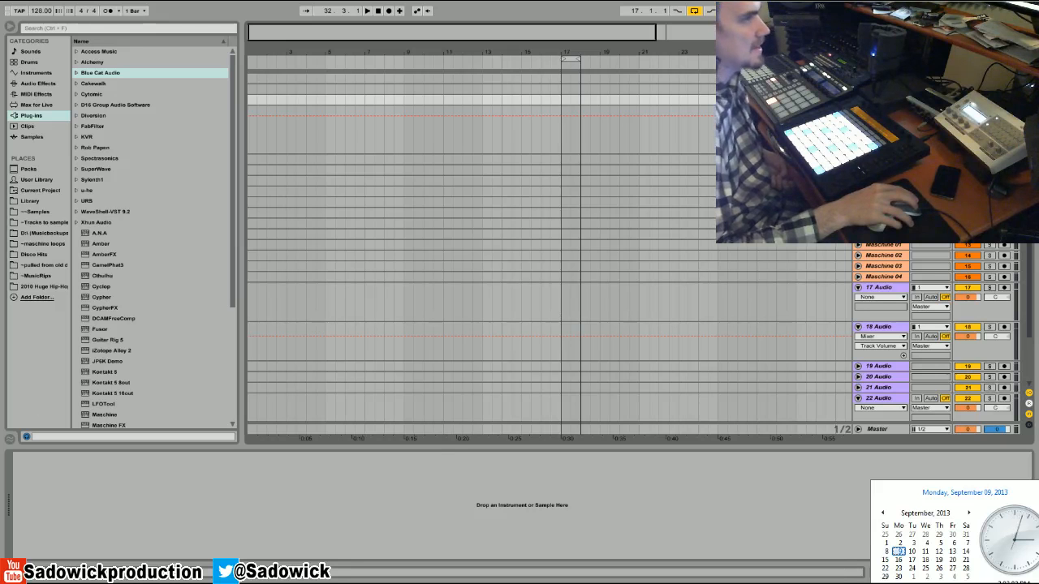
pyautogui.click(759, 493)
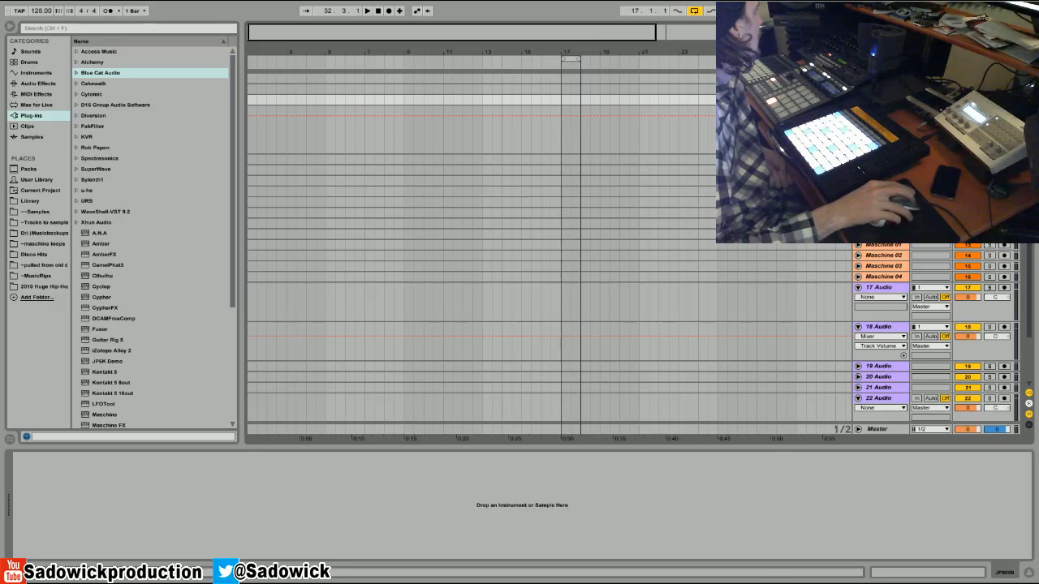
# Switch to the browser with the KRK ROKIT 8 G3 page and highlight the Frequency Response entry and its upper limit
pyautogui.hotkey('alt', 'Tab')
pyautogui.moveTo(343, 91); pyautogui.dragTo(231, 35)
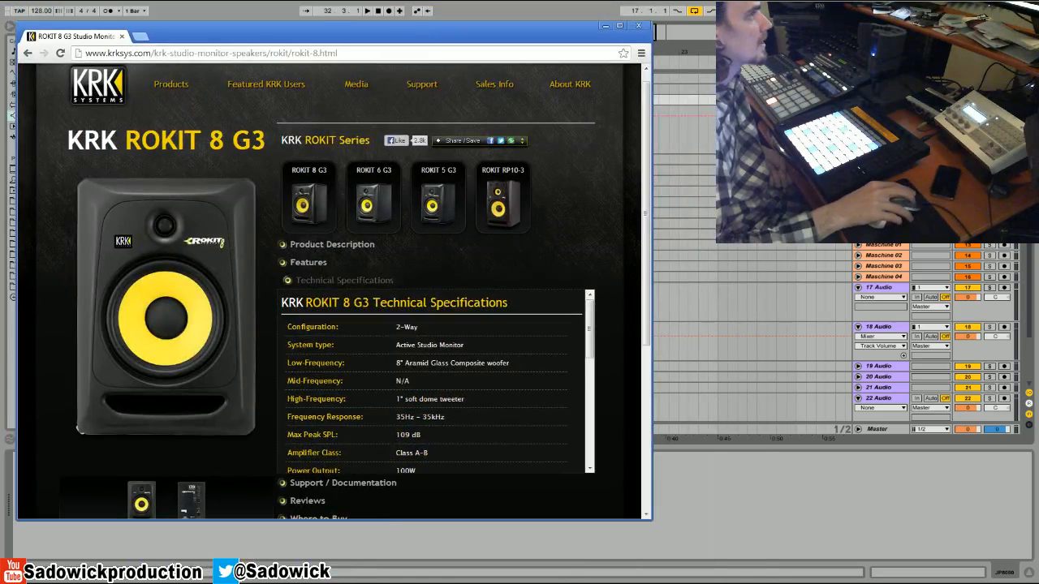
pyautogui.moveTo(394, 419); pyautogui.dragTo(444, 417)
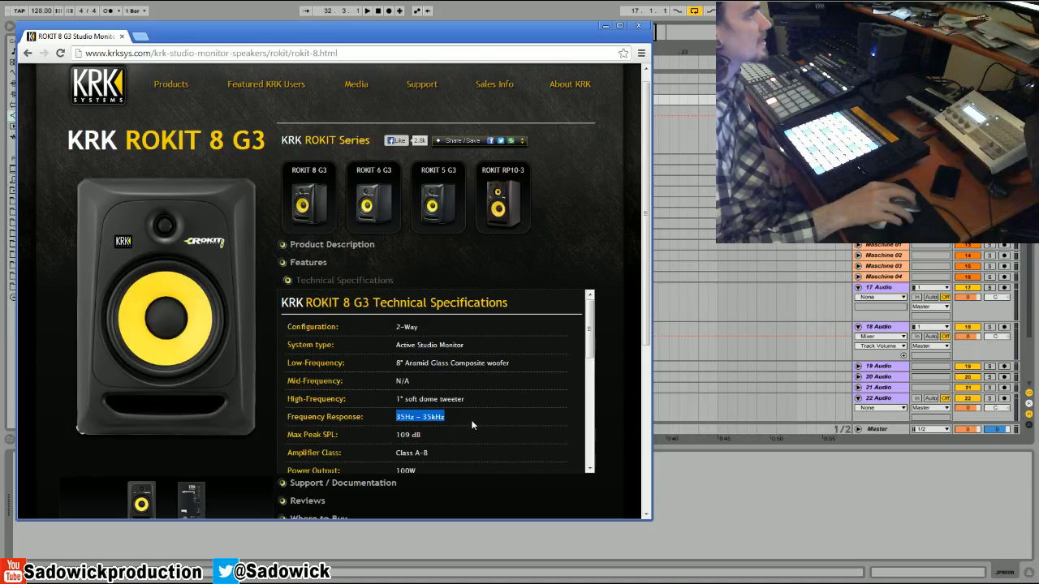
pyautogui.click(446, 420)
pyautogui.moveTo(445, 417); pyautogui.dragTo(423, 418)
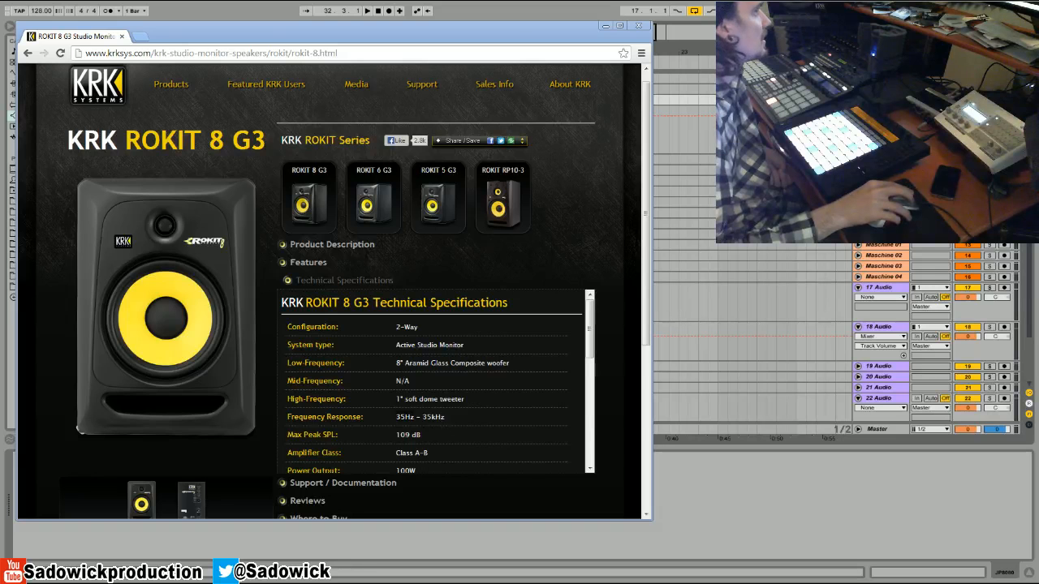
pyautogui.doubleClick(434, 417)
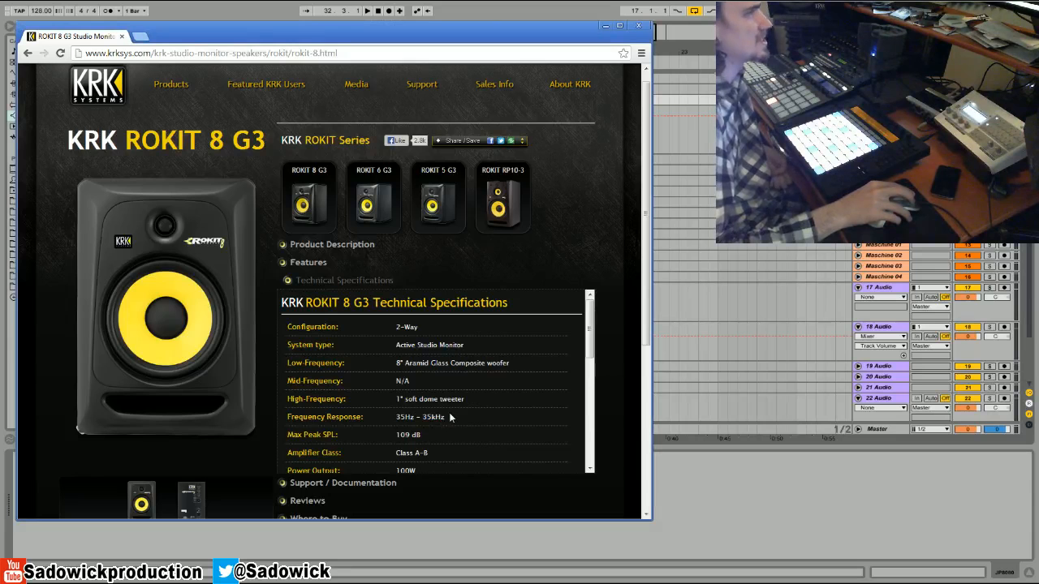
pyautogui.moveTo(449, 414); pyautogui.dragTo(423, 417)
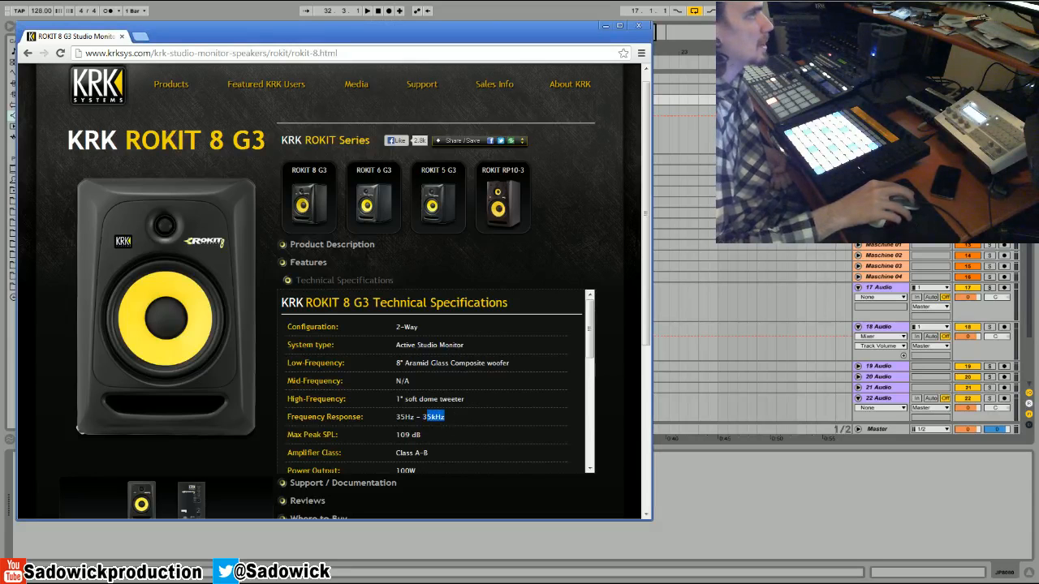
pyautogui.click(428, 327)
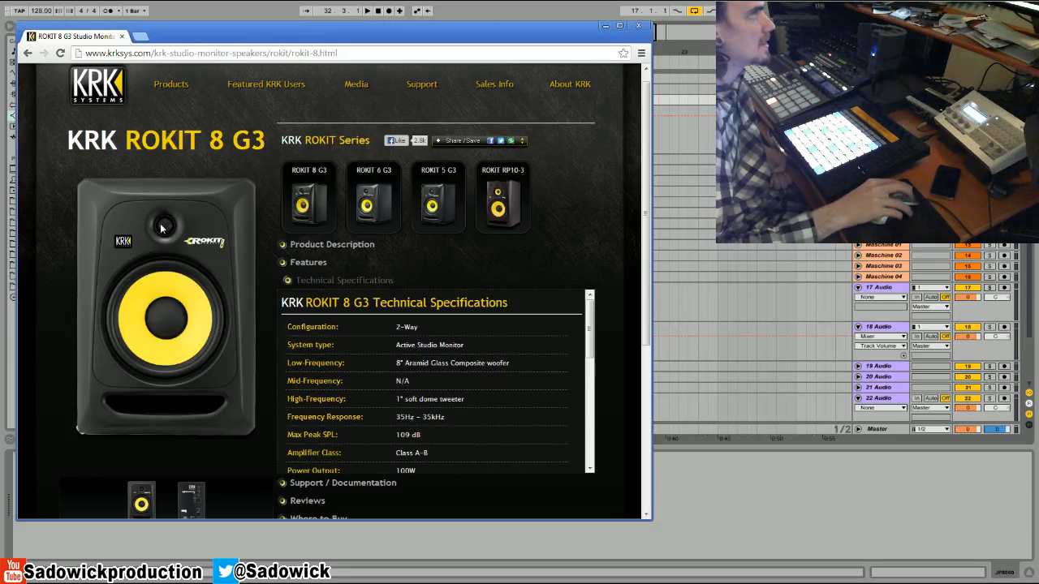
# Open the ROKIT 8 G3 Features section and highlight the lines on the amplifier, waveguide, high-frequency adjustment, woofer and front firing port
pyautogui.scroll(1, 429, 359)
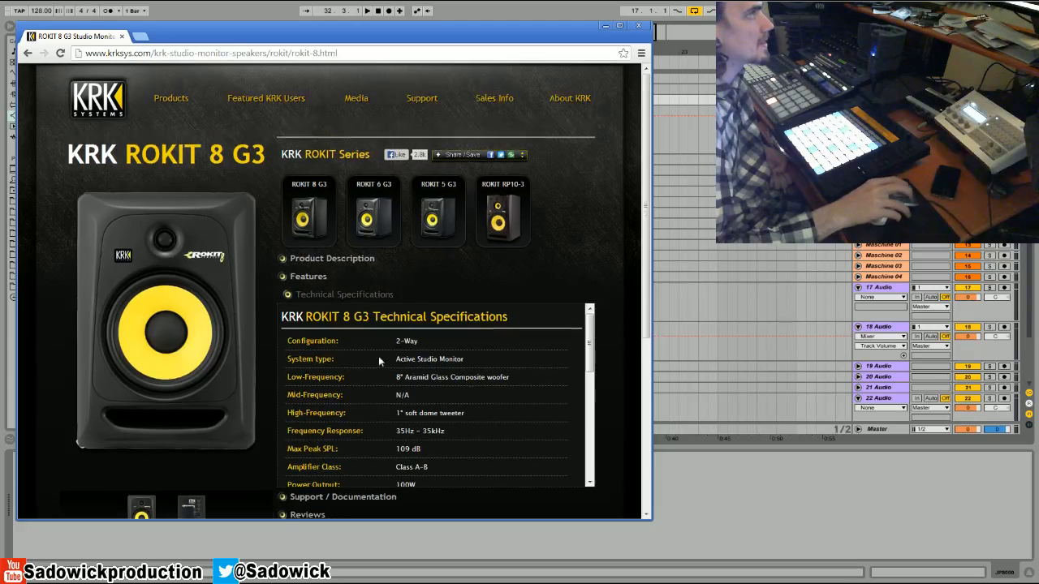
pyautogui.click(313, 278)
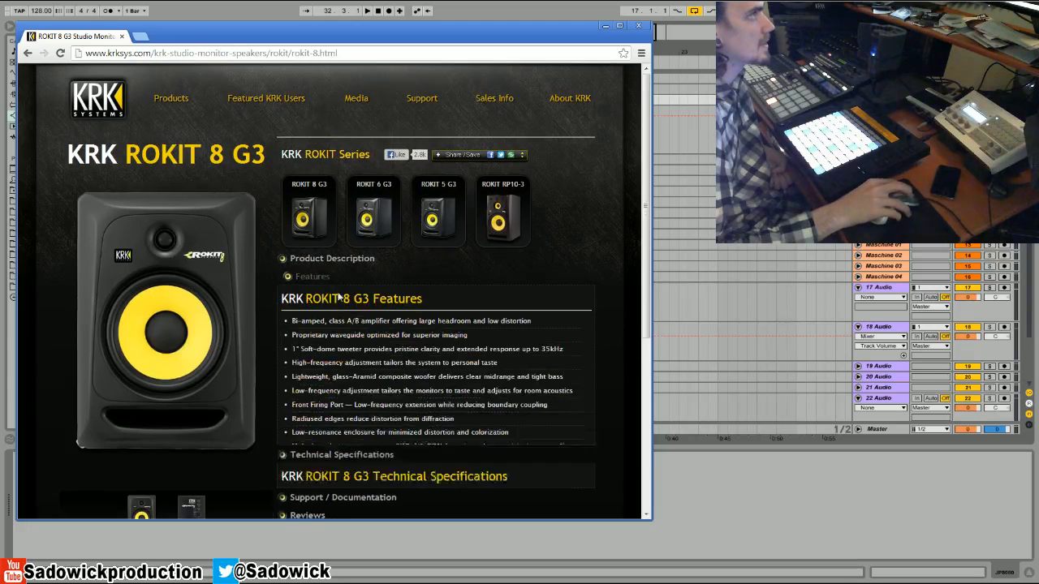
pyautogui.moveTo(305, 320); pyautogui.dragTo(467, 335)
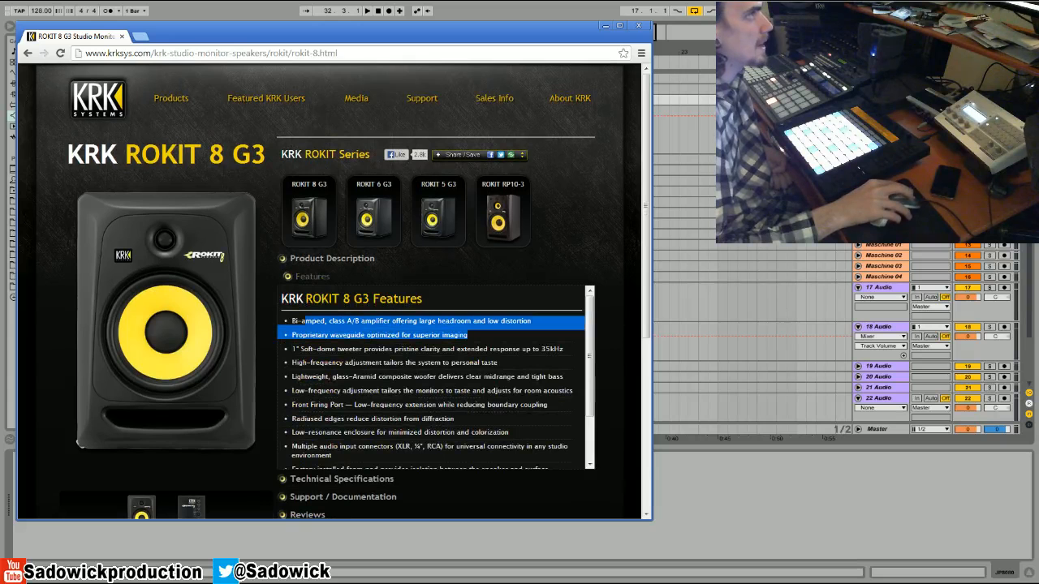
pyautogui.moveTo(293, 335); pyautogui.dragTo(468, 335)
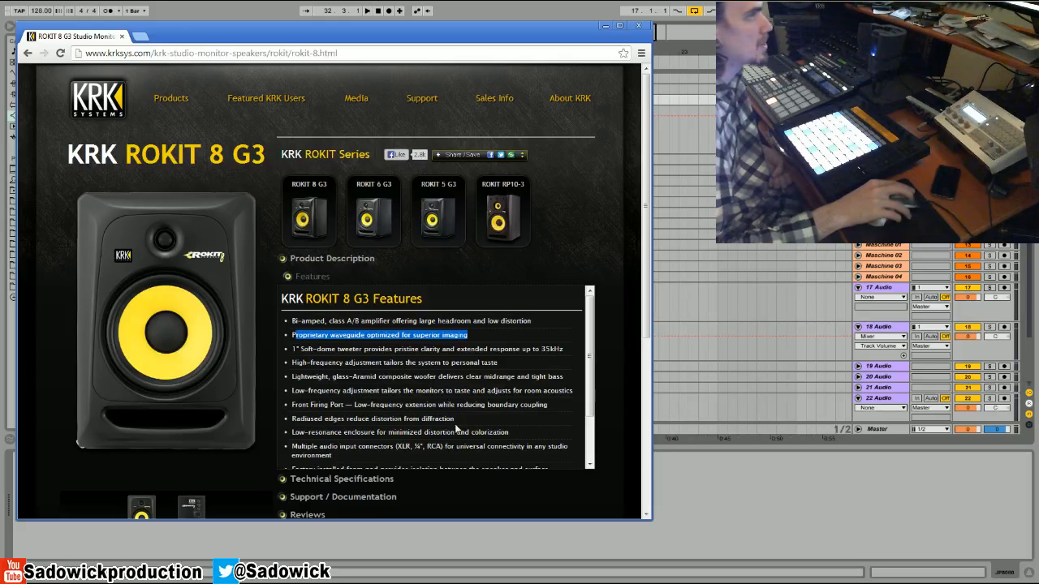
pyautogui.click(500, 341)
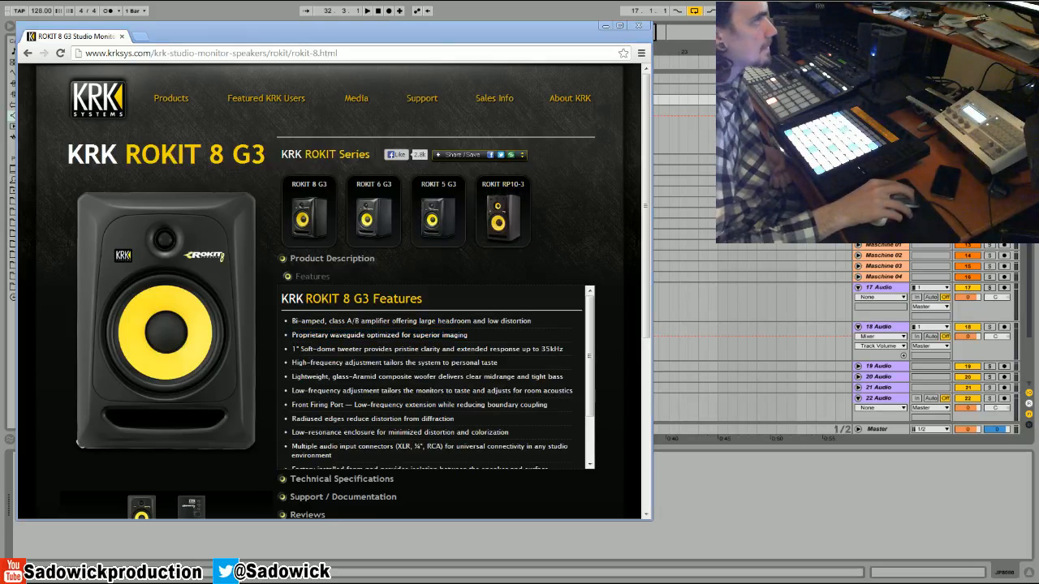
pyautogui.moveTo(345, 363); pyautogui.dragTo(531, 376)
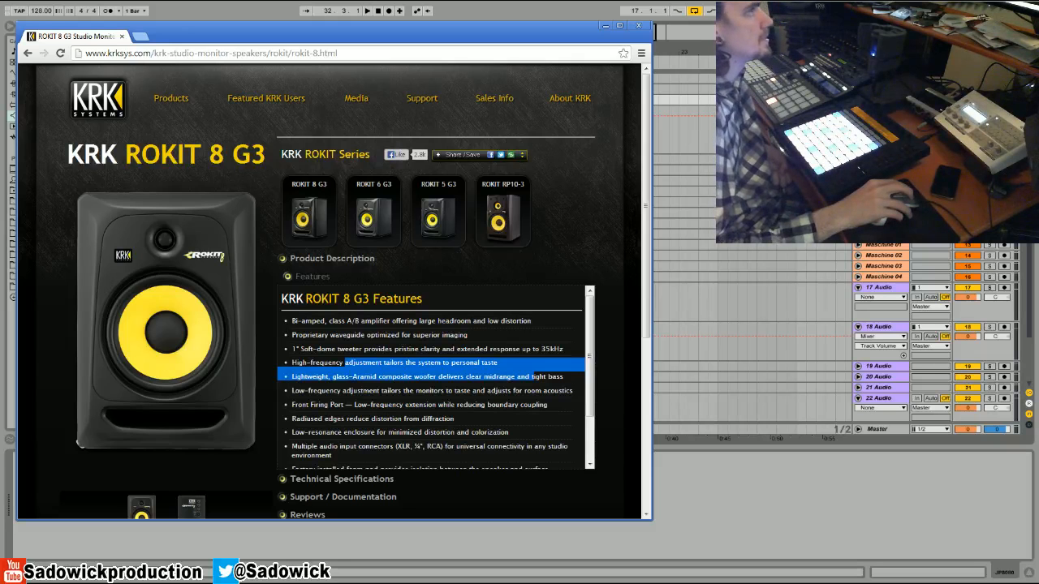
pyautogui.moveTo(297, 404); pyautogui.dragTo(454, 419)
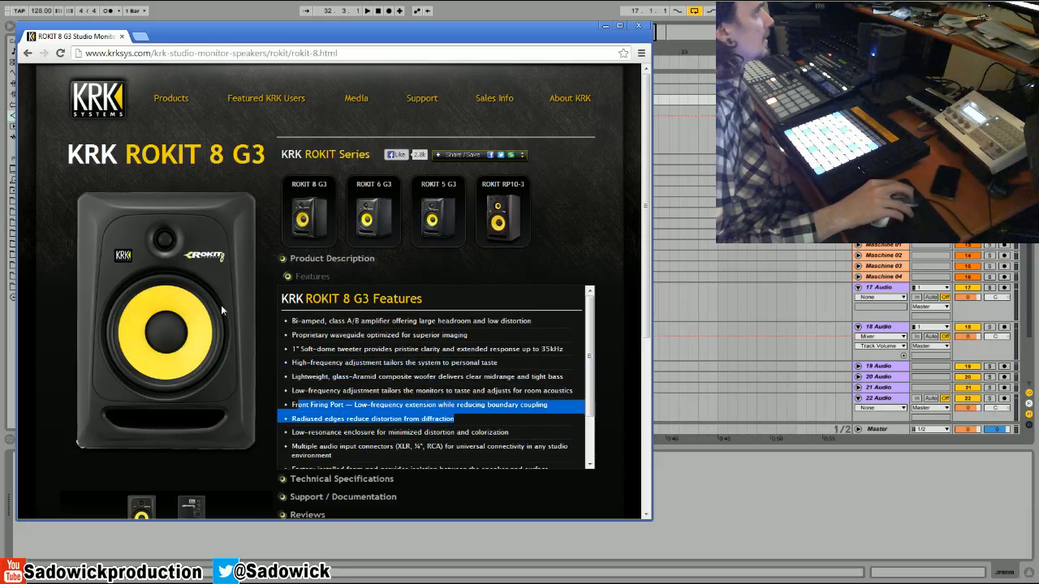
# Read the rest of the ROKIT 8 G3 Features list, down to the peak SPL and frequency response lines
pyautogui.scroll(-2, 433, 382)
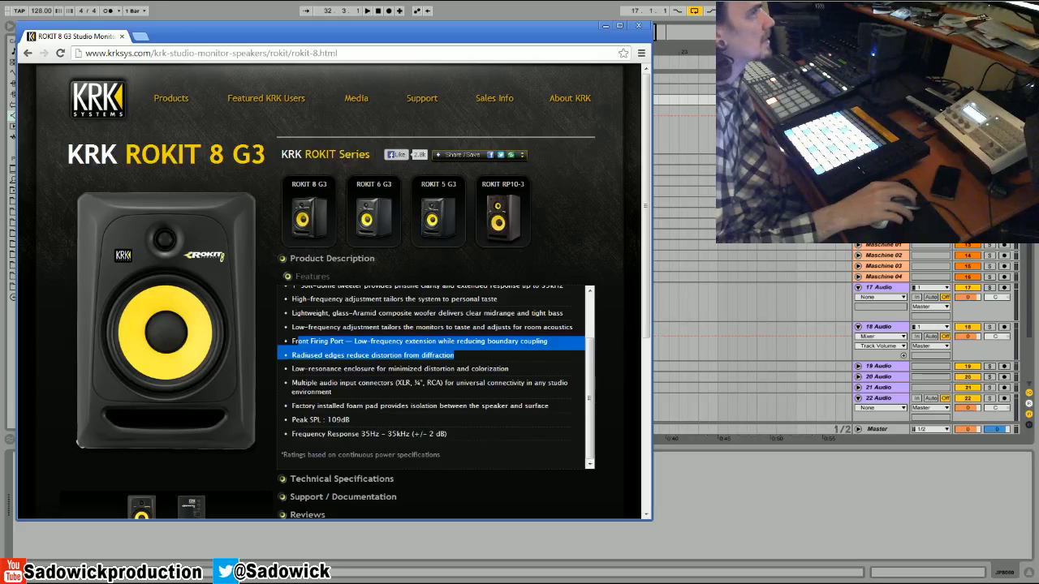
pyautogui.scroll(-1, 433, 382)
pyautogui.doubleClick(305, 342)
pyautogui.moveTo(305, 342); pyautogui.dragTo(448, 393)
pyautogui.click(414, 381)
pyautogui.click(388, 392)
pyautogui.click(264, 428)
pyautogui.scroll(-2, 280, 419)
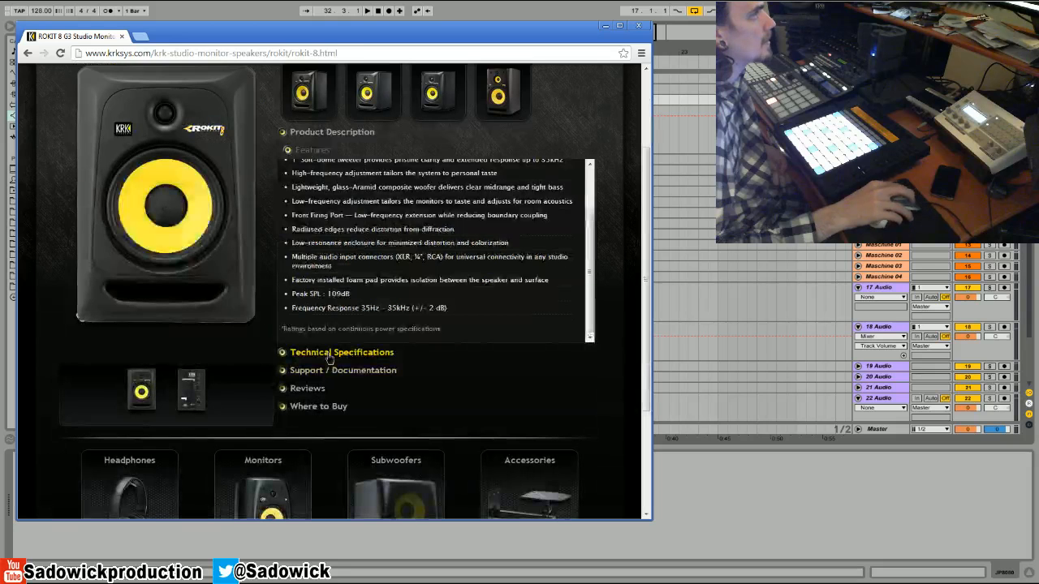
# Open the ROKIT 8 G3 Technical Specifications and highlight the Power Output and Input Impedance values
pyautogui.click(329, 357)
pyautogui.scroll(-3, 367, 310)
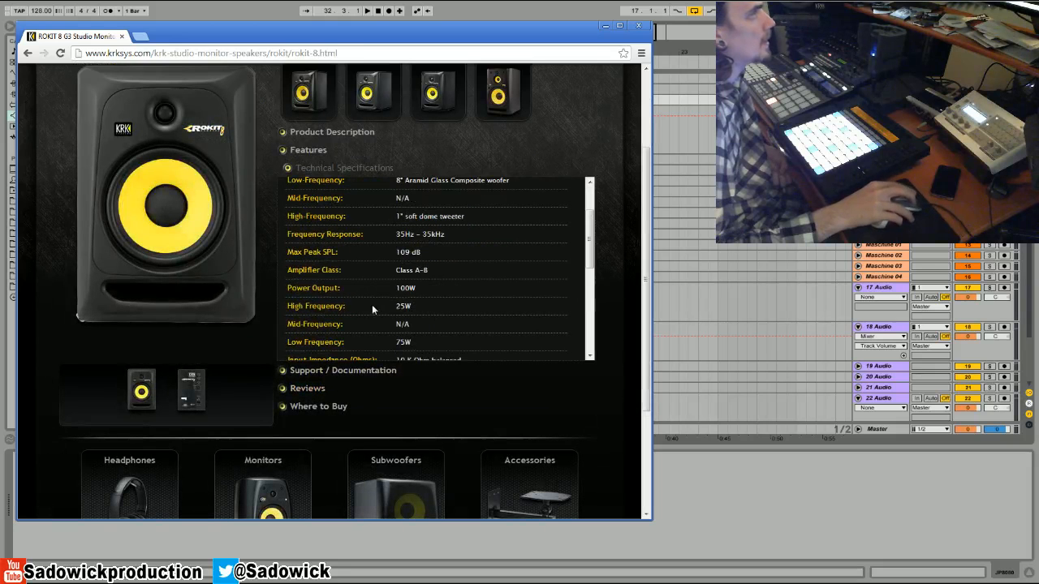
pyautogui.moveTo(415, 289); pyautogui.dragTo(342, 289)
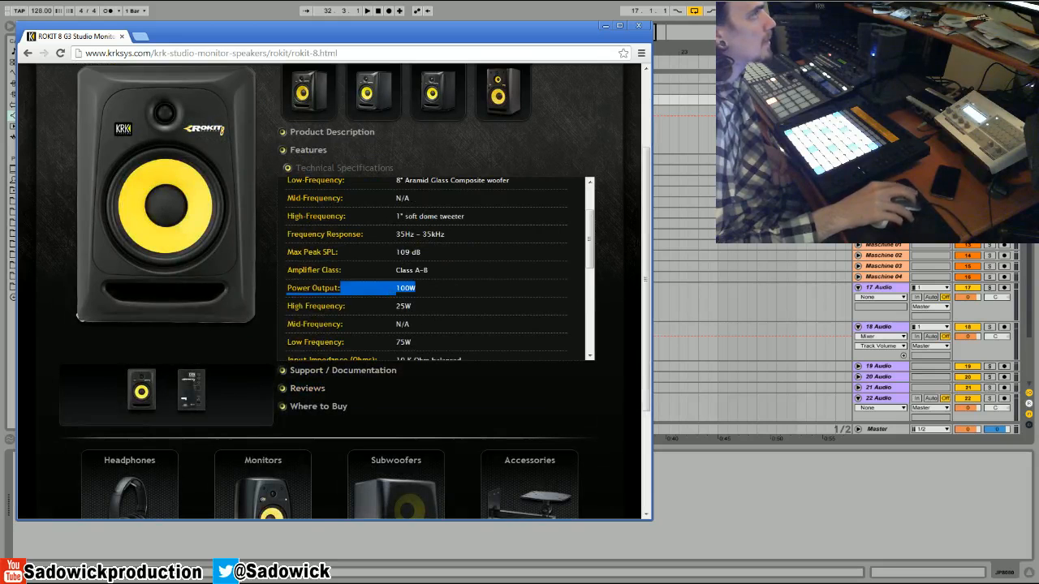
pyautogui.scroll(-1, 388, 292)
pyautogui.click(418, 252)
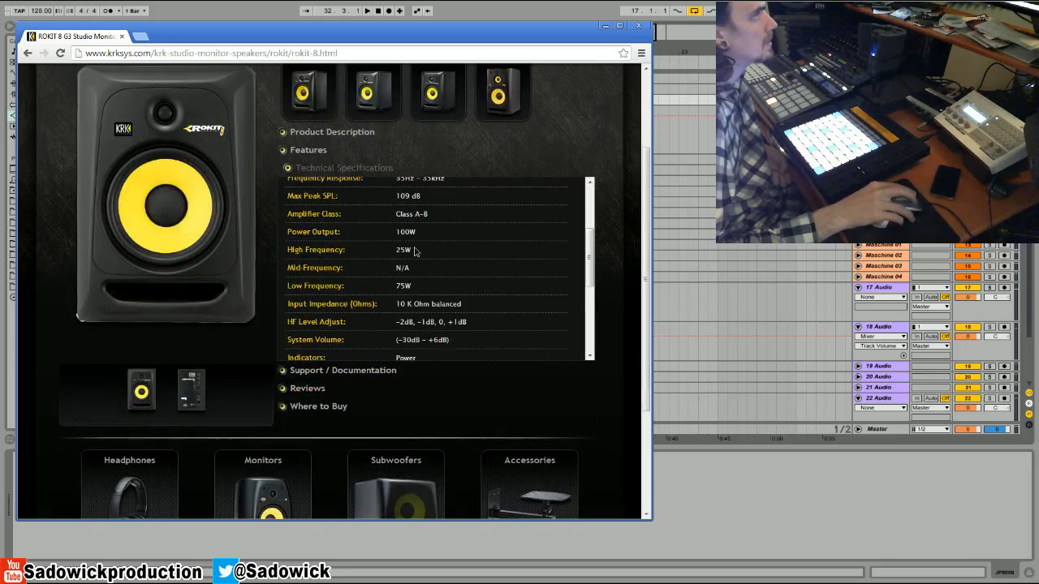
pyautogui.moveTo(397, 304); pyautogui.dragTo(463, 304)
pyautogui.click(498, 295)
# Examine the remaining technical specifications, from the HF level adjustment and input connectors to the dimensions and weight
pyautogui.scroll(-1, 498, 297)
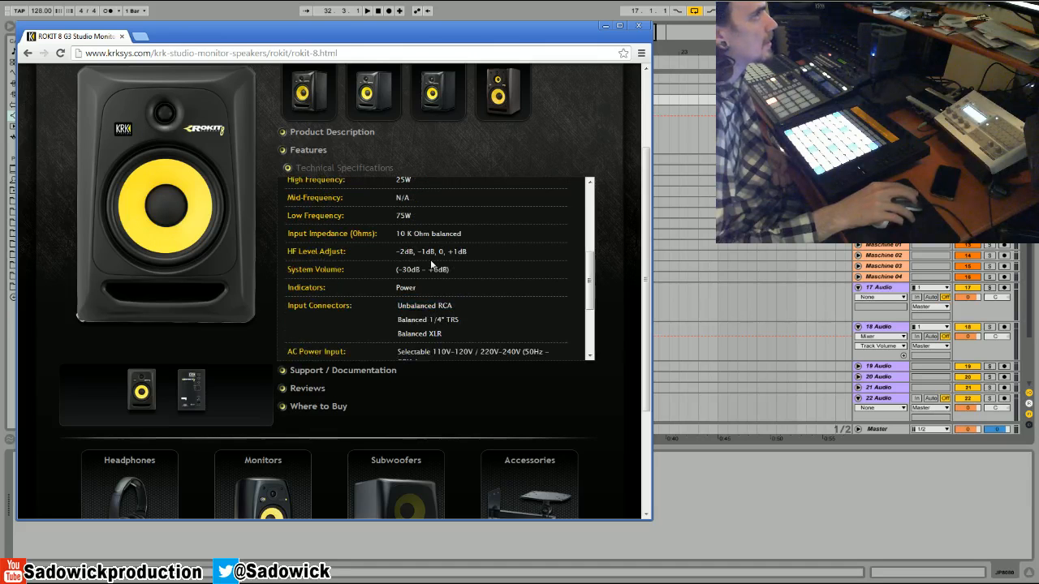
pyautogui.scroll(-2, 431, 266)
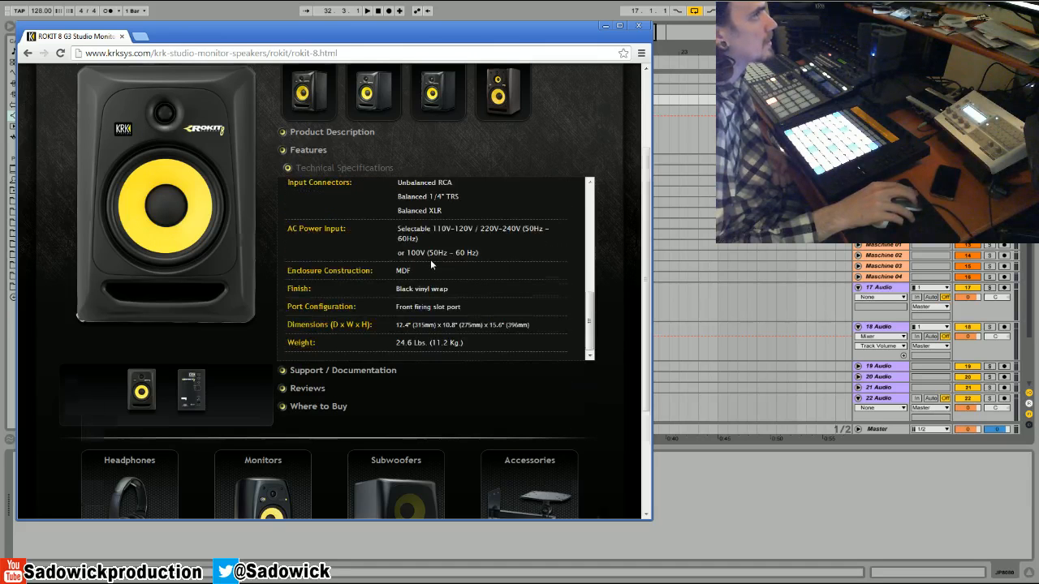
pyautogui.scroll(-2, 430, 259)
pyautogui.scroll(2, 558, 268)
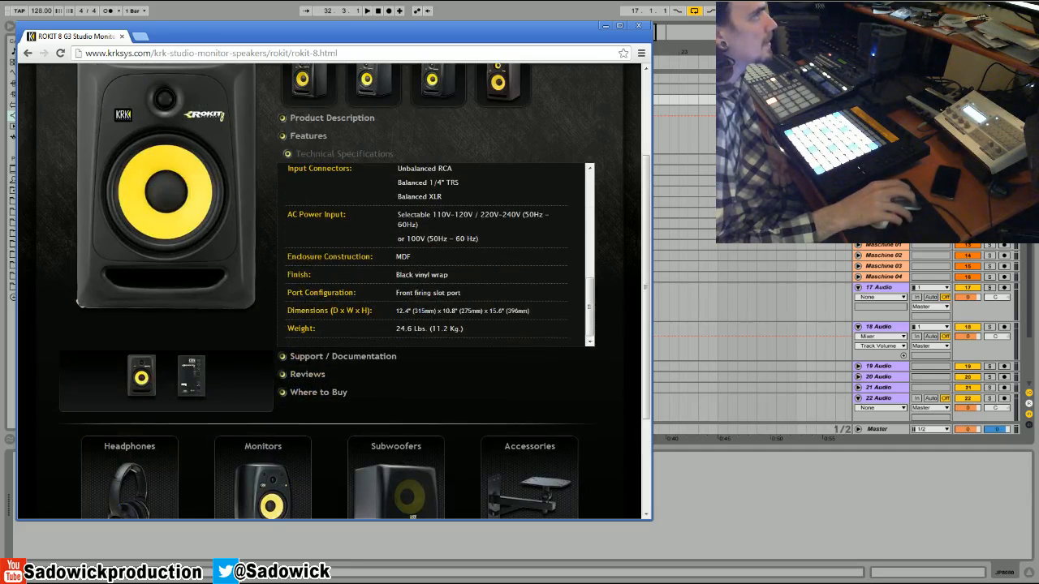
pyautogui.scroll(6, 489, 186)
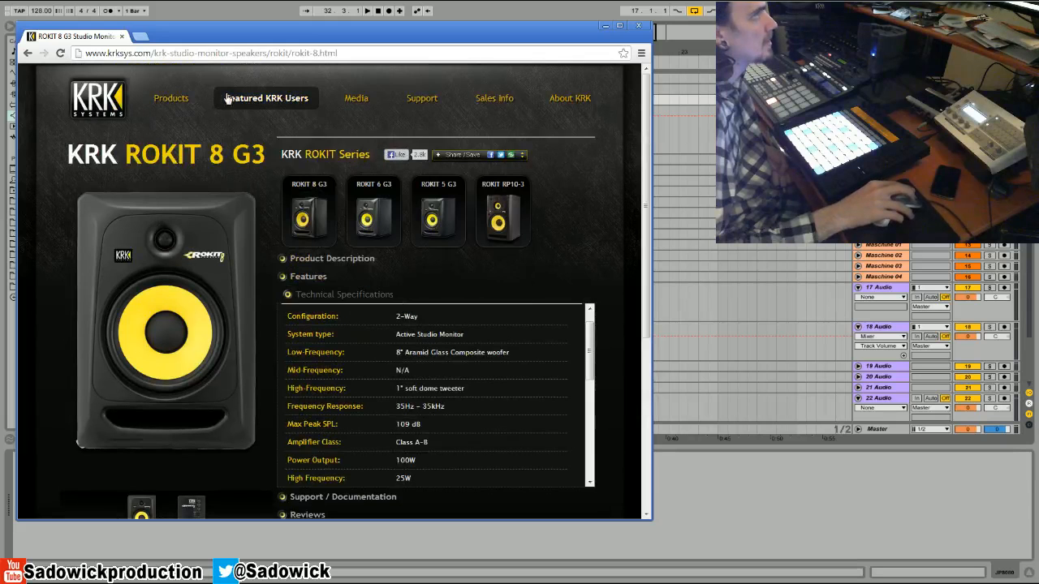
# Reopen the ROKIT 8 G3 page from the KRK product list and check its Features down to the frequency response
pyautogui.moveTo(171, 98)
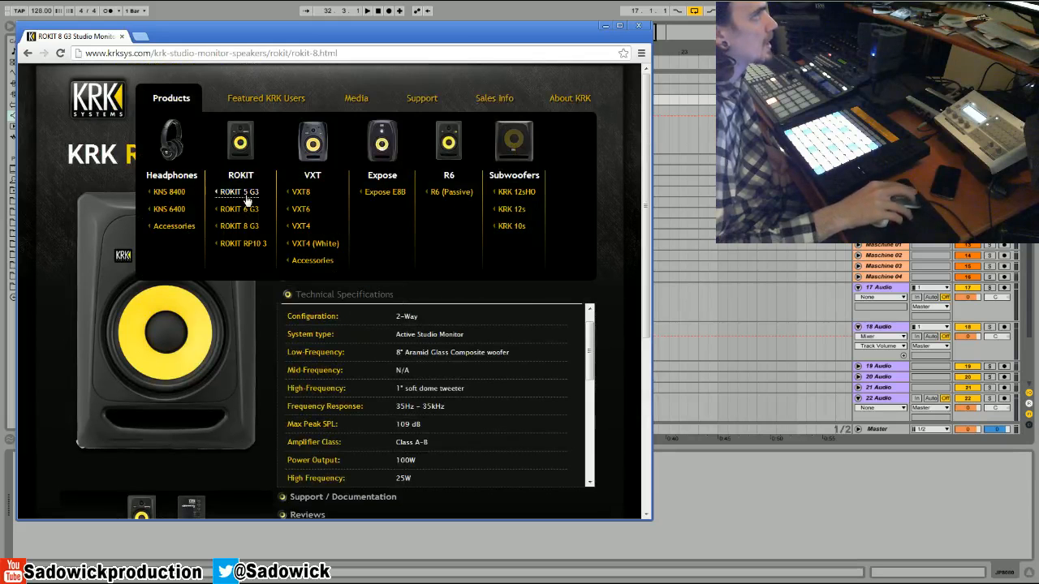
pyautogui.click(255, 234)
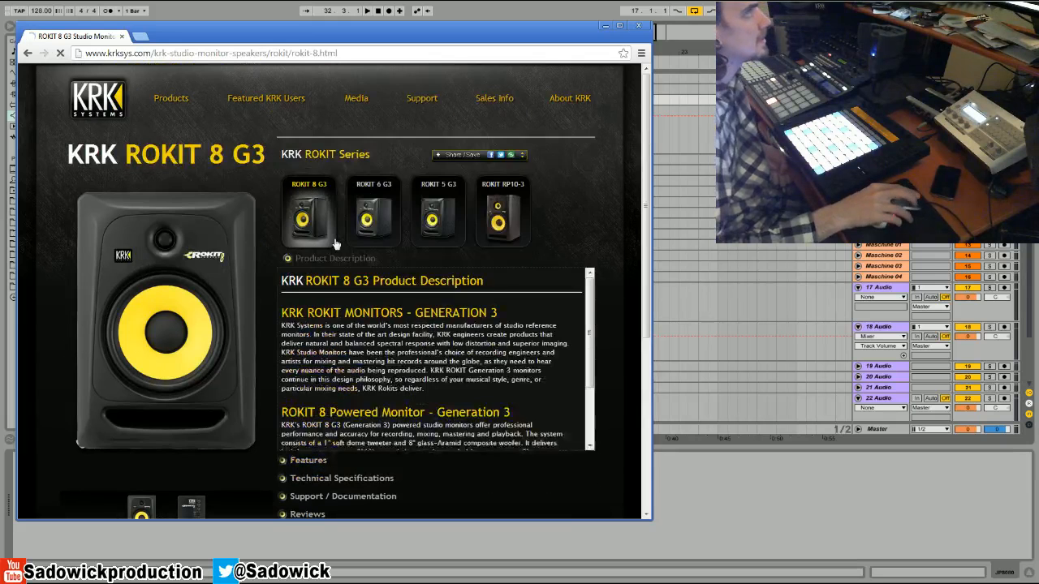
pyautogui.scroll(-1, 325, 391)
pyautogui.click(326, 391)
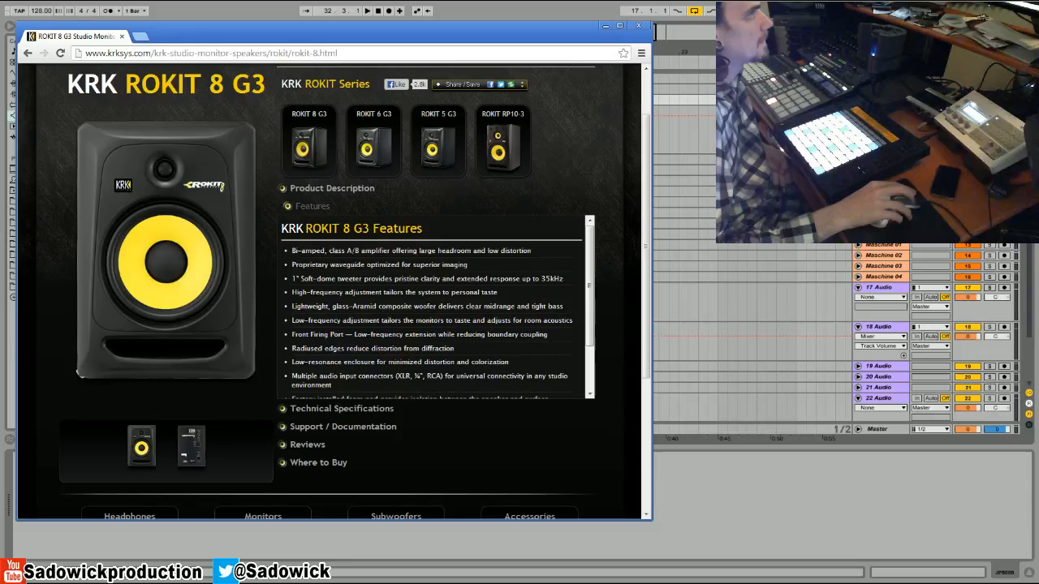
pyautogui.scroll(-3, 366, 333)
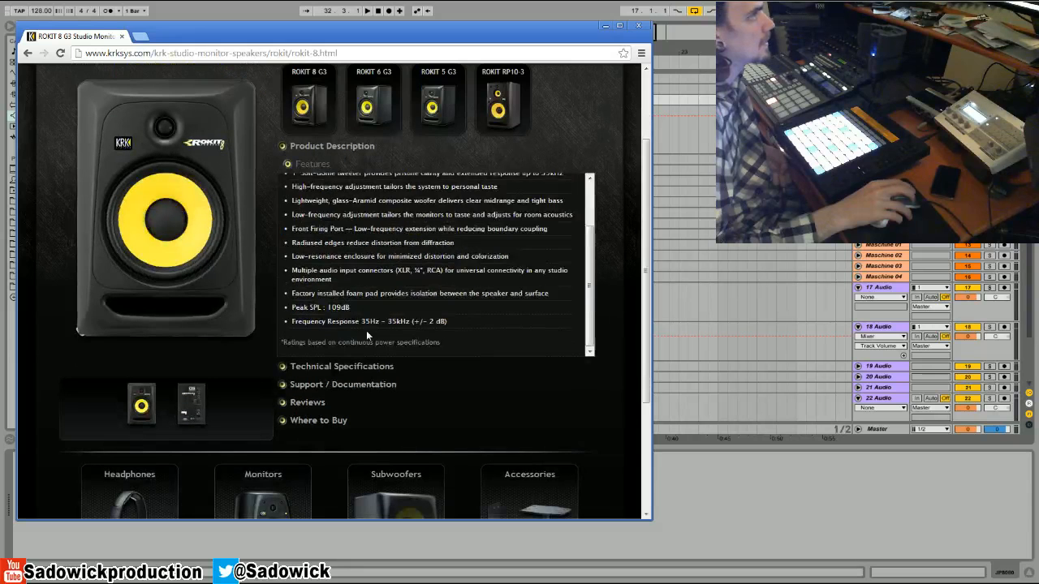
# Open the VXT8 page from the KRK product list and look over its Overview section
pyautogui.scroll(5, 366, 335)
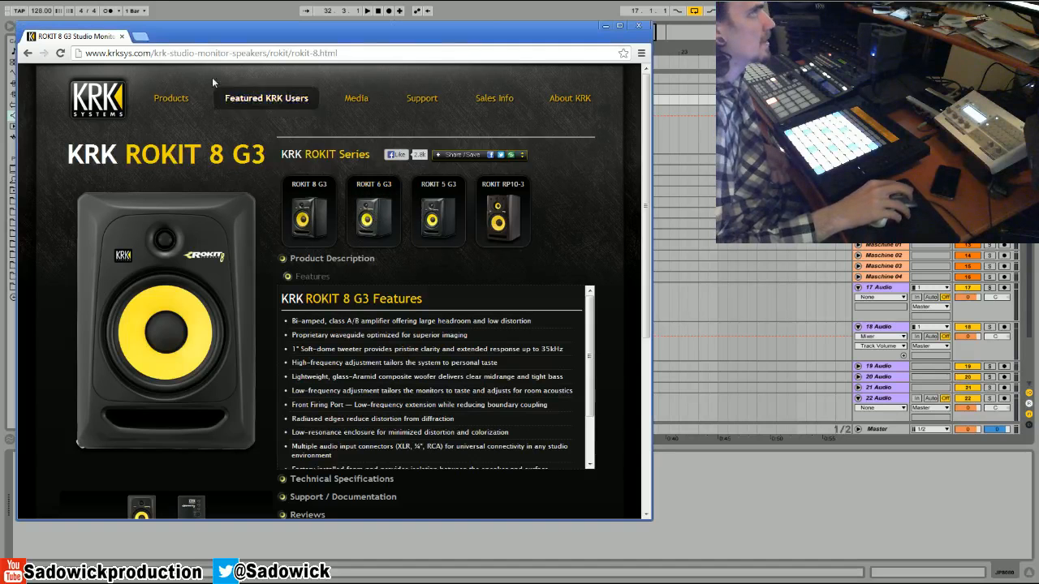
pyautogui.moveTo(172, 89)
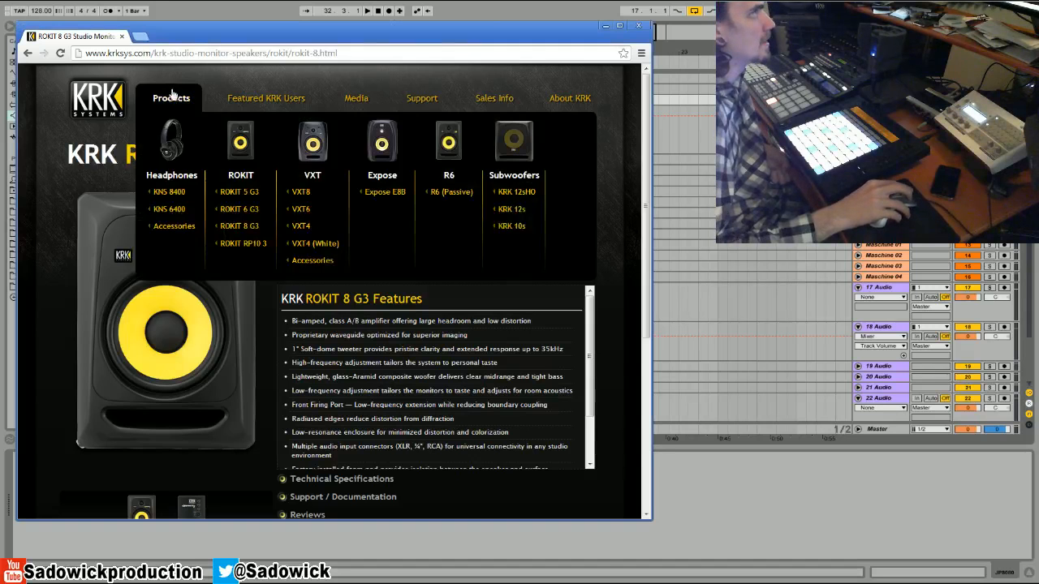
pyautogui.click(302, 192)
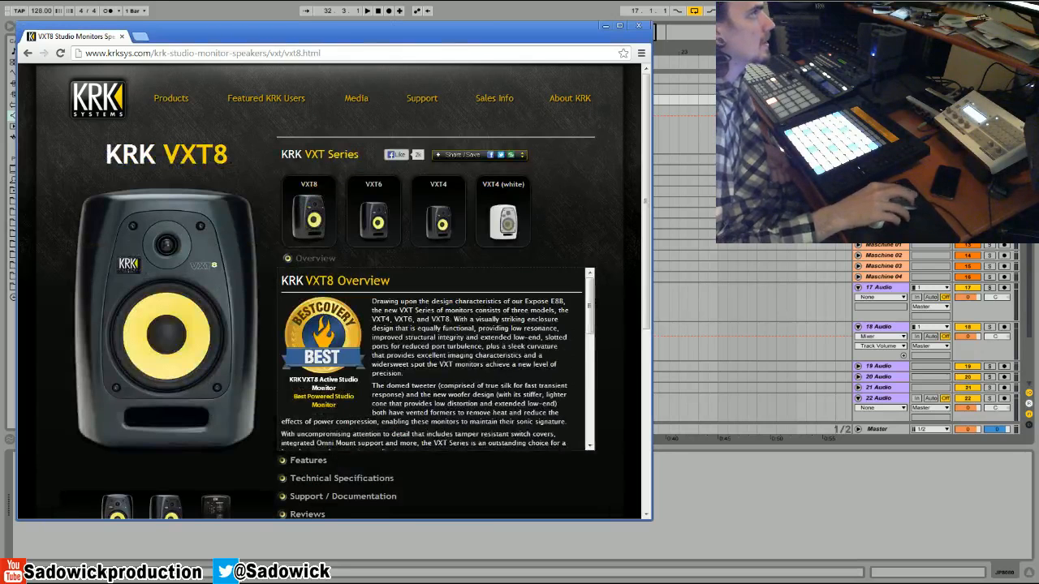
pyautogui.scroll(-1, 627, 323)
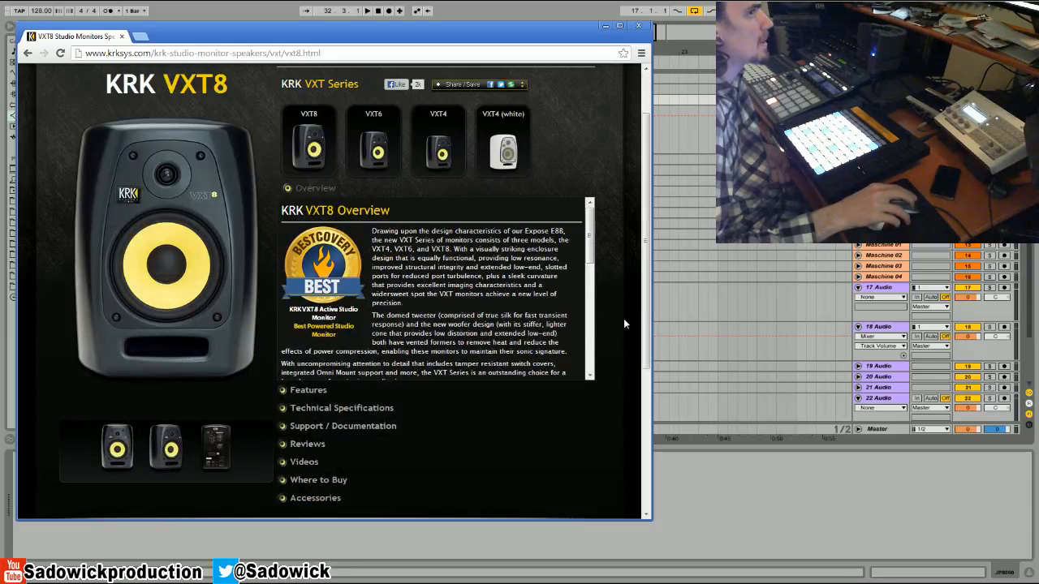
pyautogui.scroll(1, 643, 222)
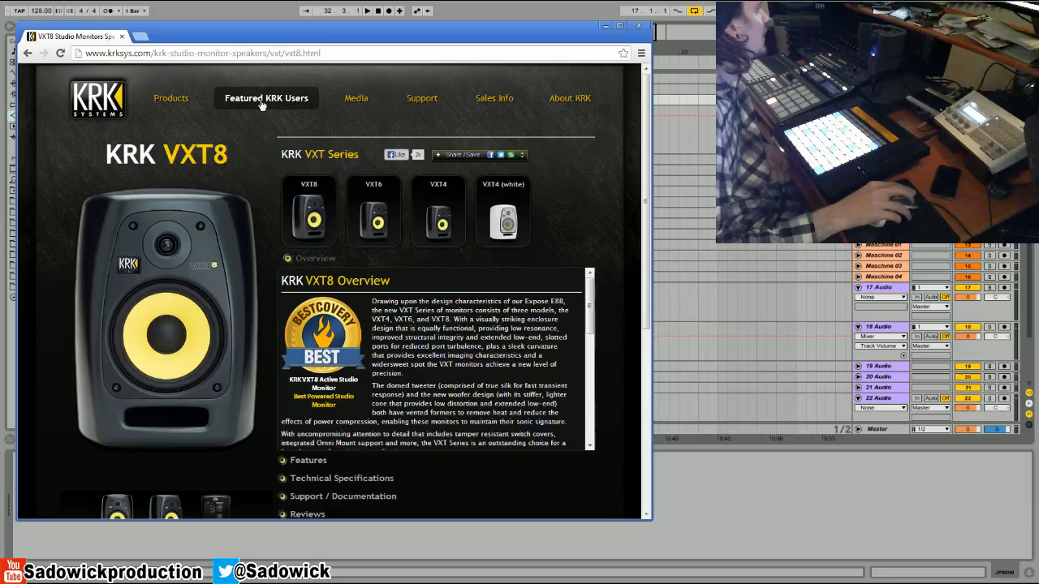
# Open the Expose E8B product page and examine its Technical Specifications, from the frequency response to the power output and input impedance
pyautogui.moveTo(340, 106)
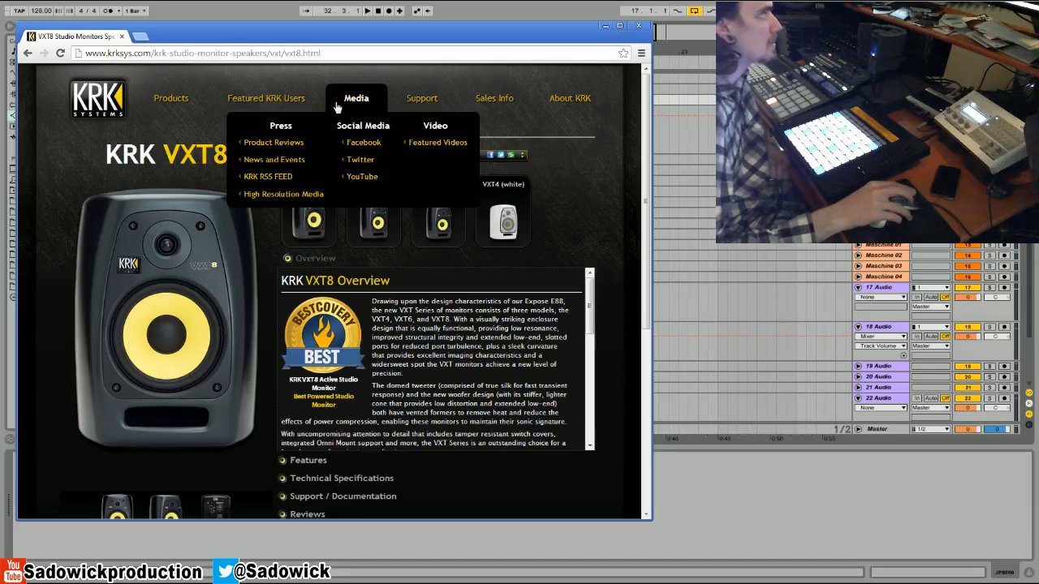
pyautogui.moveTo(165, 104)
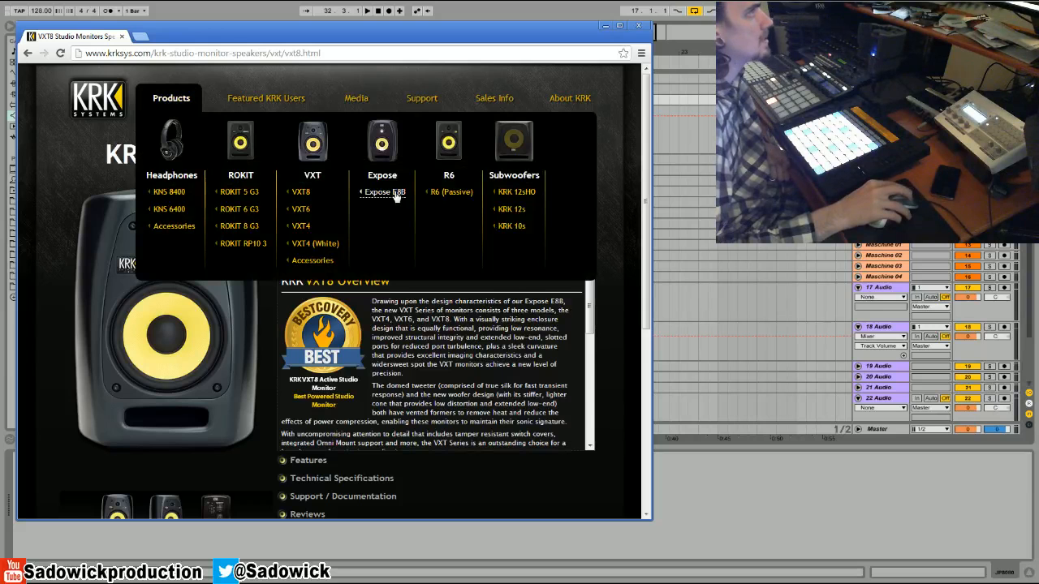
pyautogui.click(396, 195)
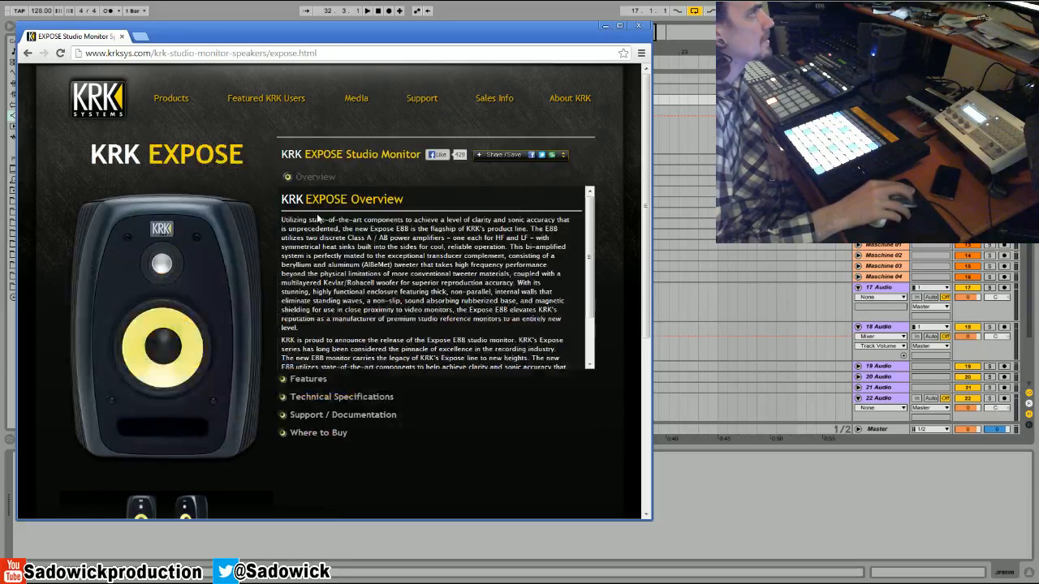
pyautogui.click(340, 397)
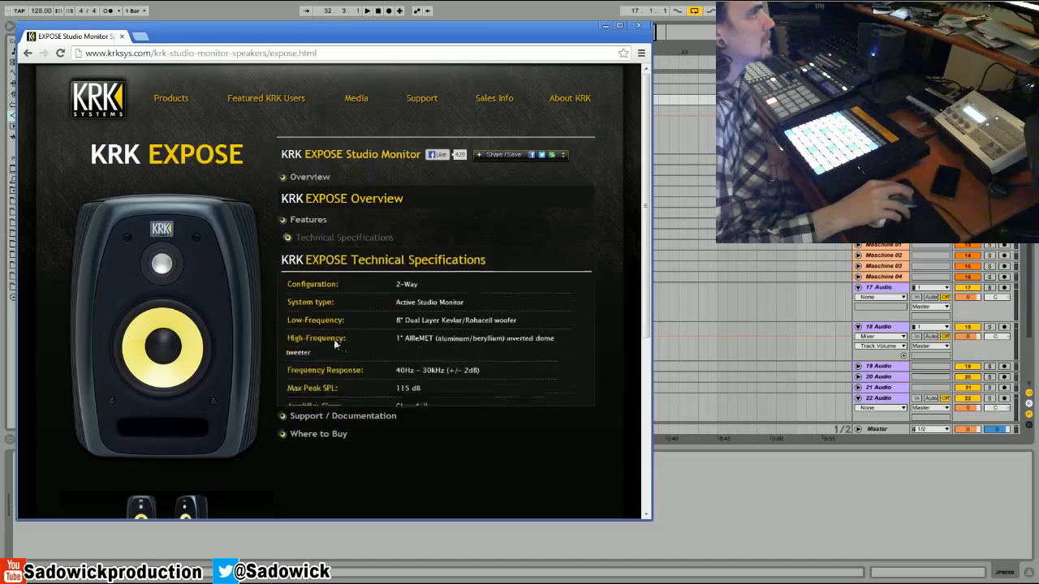
pyautogui.moveTo(397, 348); pyautogui.dragTo(448, 346)
pyautogui.click(448, 347)
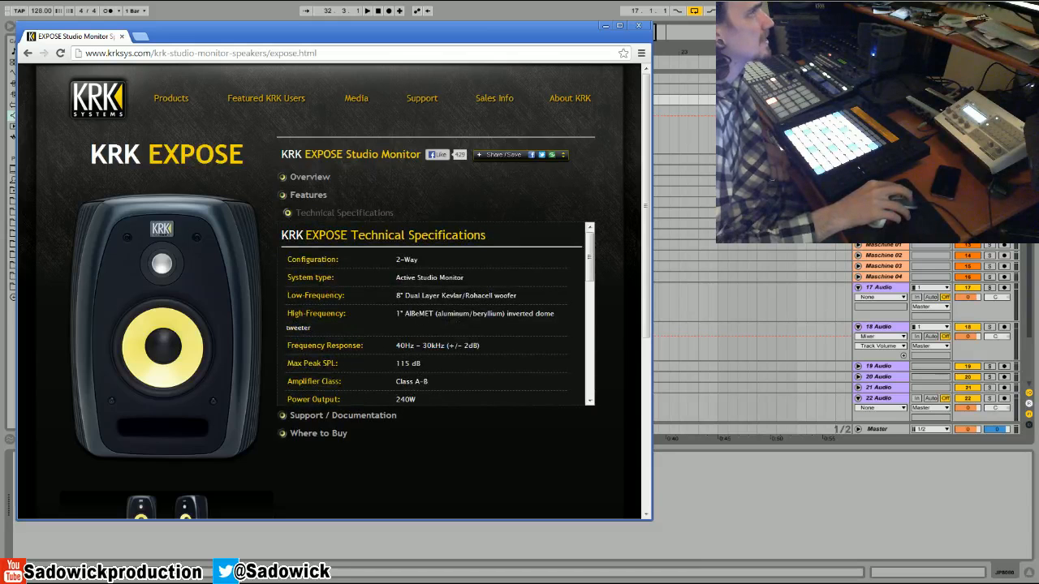
pyautogui.scroll(-2, 437, 289)
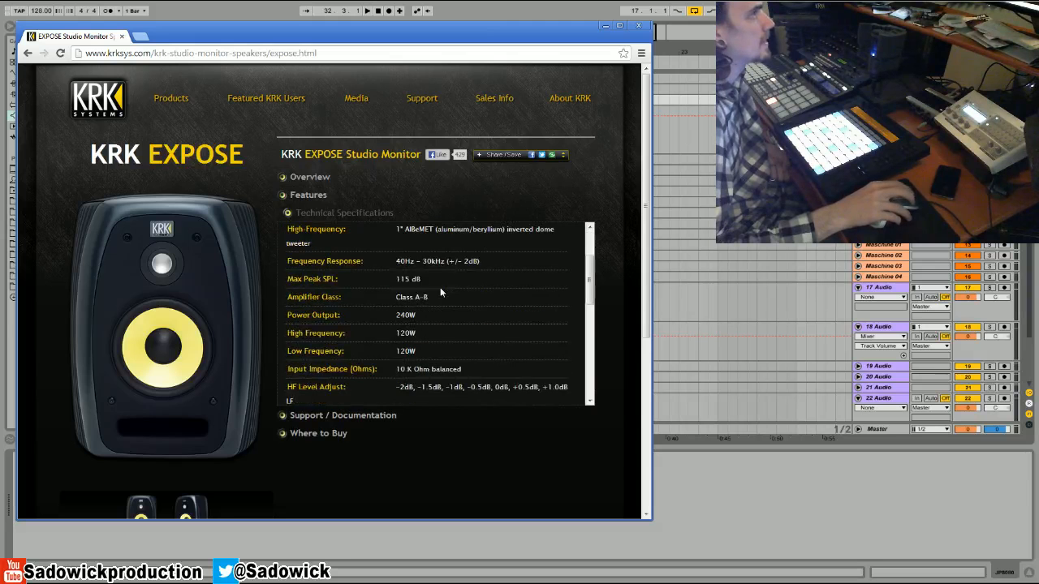
pyautogui.scroll(2, 440, 288)
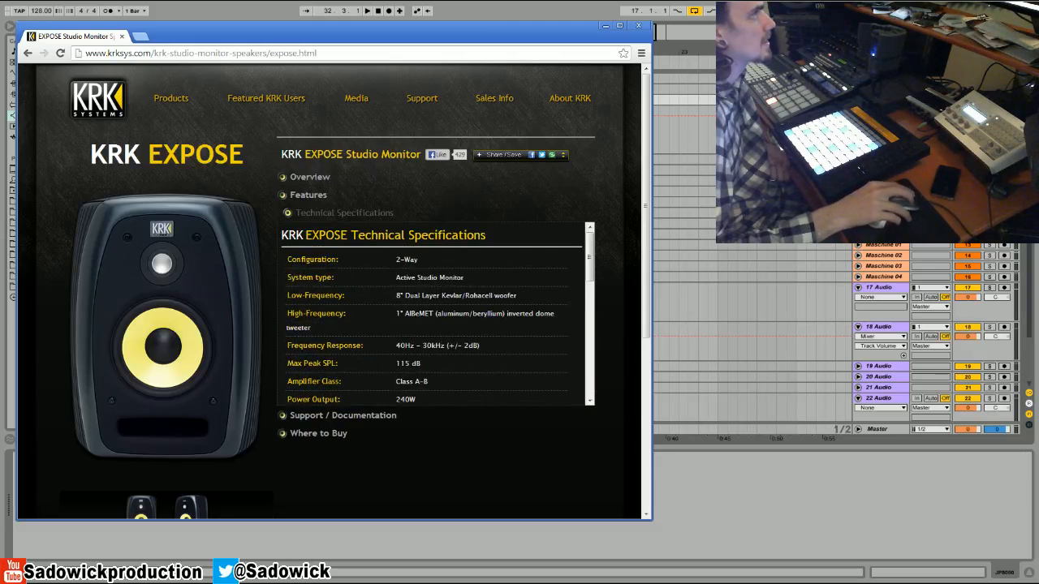
# Return to the VXT8 page, open its Technical Specifications and check the Frequency Response line
pyautogui.moveTo(171, 97)
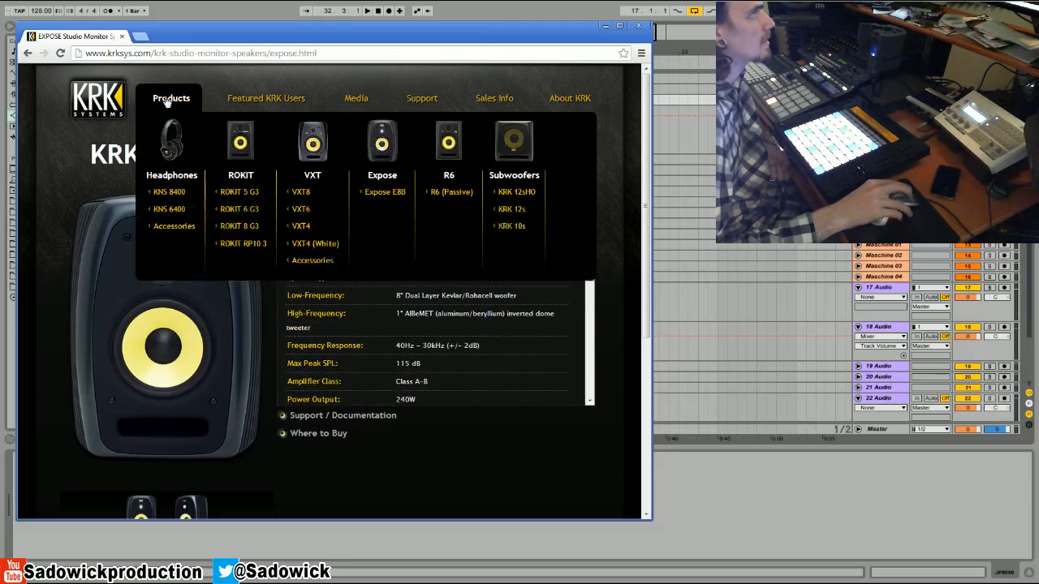
pyautogui.click(302, 195)
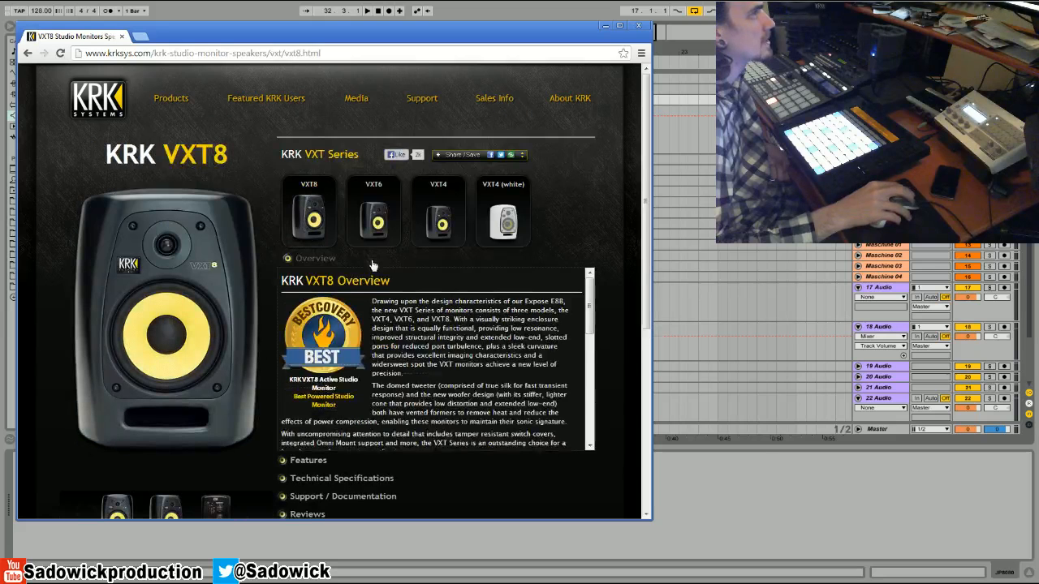
pyautogui.scroll(-1, 373, 266)
pyautogui.click(348, 464)
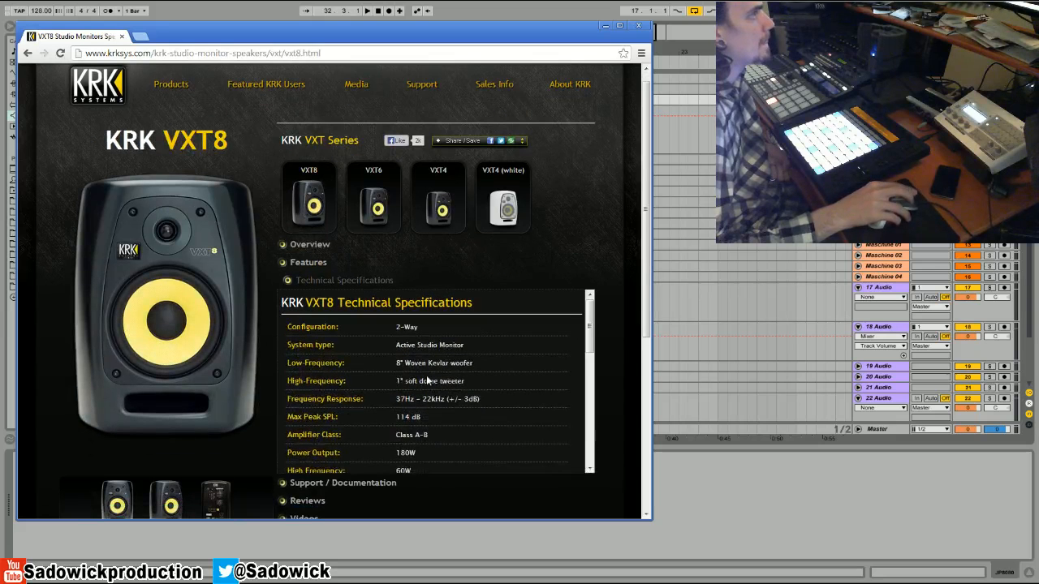
pyautogui.moveTo(286, 399); pyautogui.dragTo(440, 398)
pyautogui.click(449, 398)
pyautogui.click(440, 398)
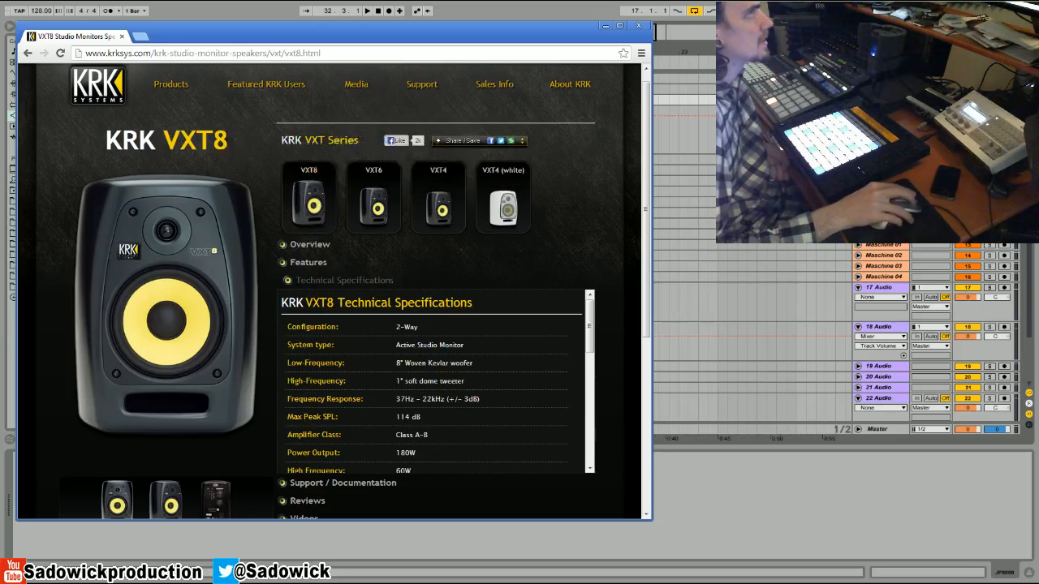
# Open the KRK 12sHO subwoofer's Technical Specifications and highlight the Low Pass Frequency value
pyautogui.moveTo(171, 85)
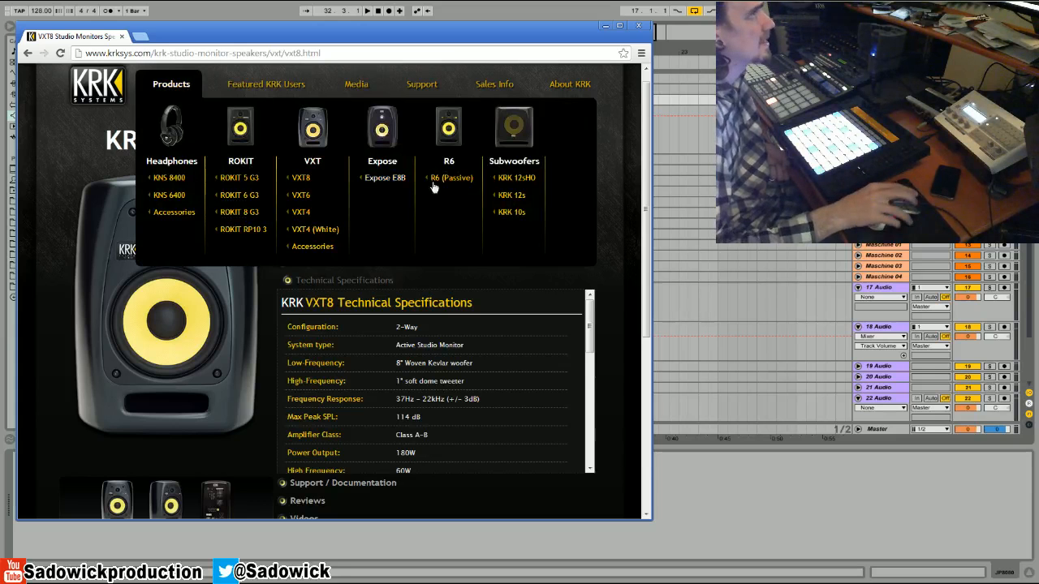
pyautogui.click(514, 178)
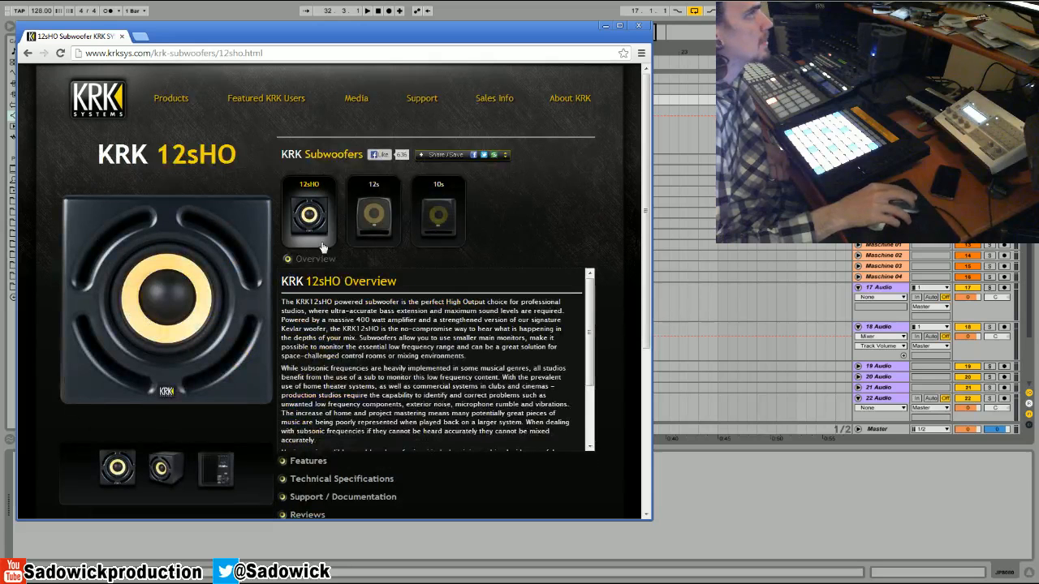
pyautogui.scroll(-2, 300, 296)
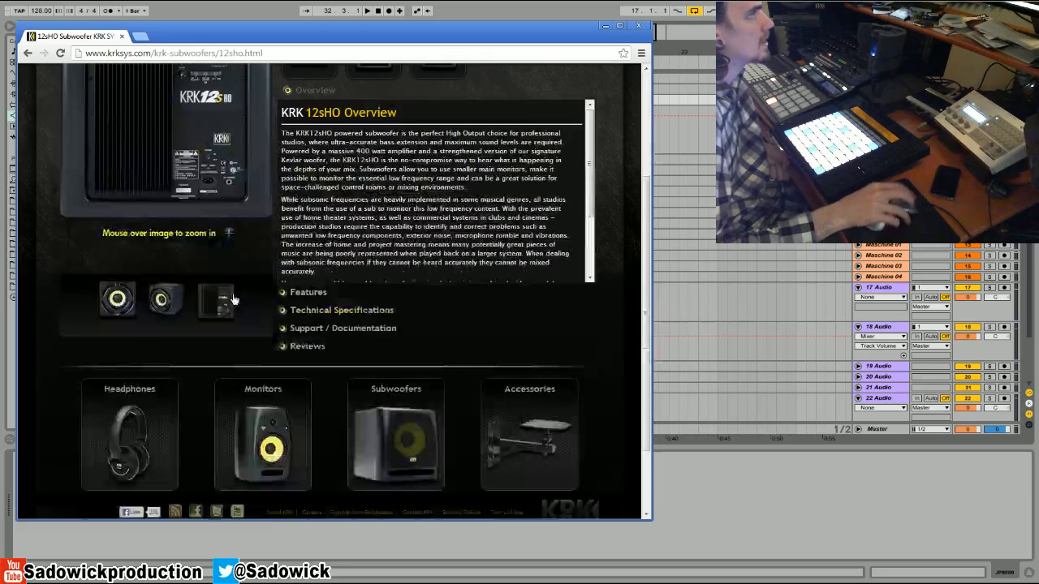
pyautogui.click(316, 315)
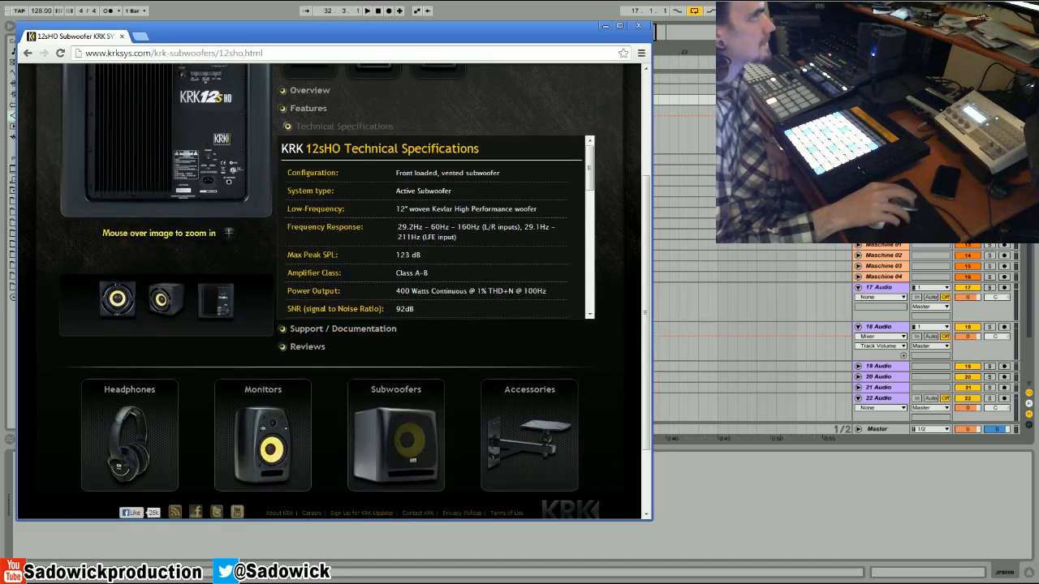
pyautogui.scroll(-1, 461, 276)
pyautogui.scroll(-3, 475, 274)
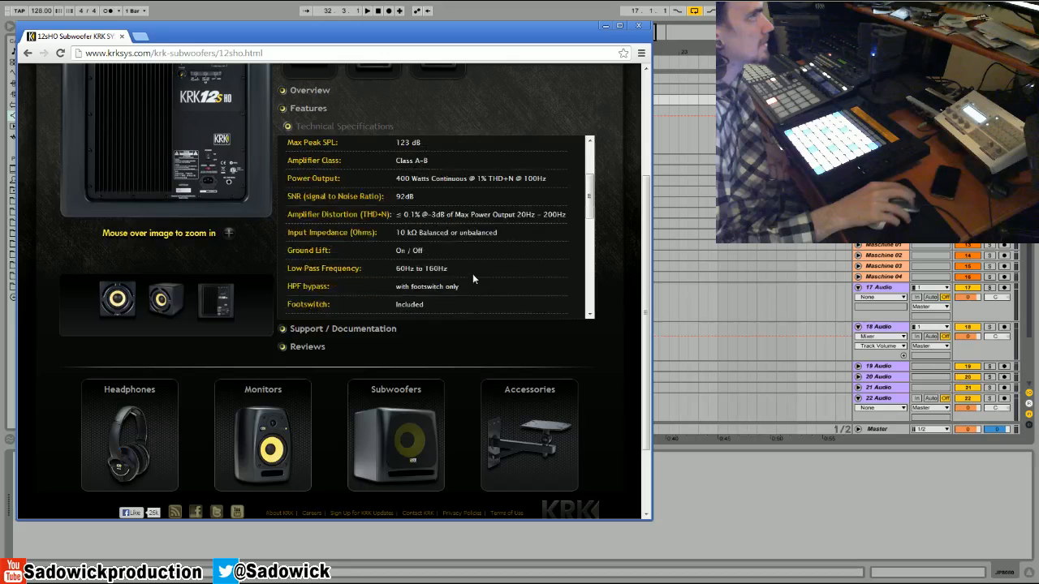
pyautogui.moveTo(392, 270); pyautogui.dragTo(451, 271)
pyautogui.click(455, 275)
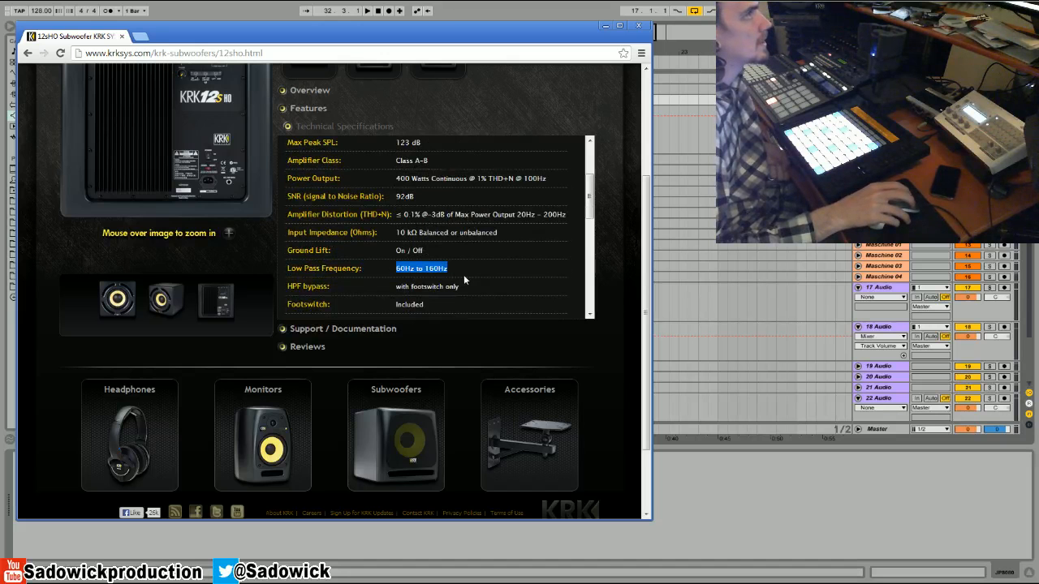
# Examine the remaining 12sHO specifications, from the input and output connectors to the dimensions, weight and shipped accessories
pyautogui.scroll(-2, 464, 275)
pyautogui.scroll(-3, 464, 274)
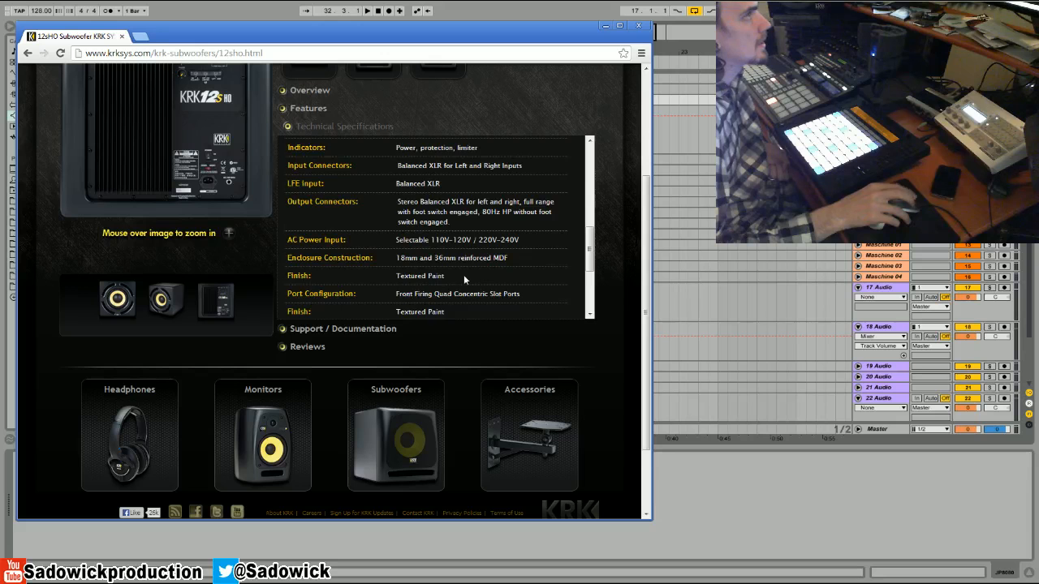
pyautogui.scroll(-3, 463, 275)
pyautogui.scroll(-2, 463, 276)
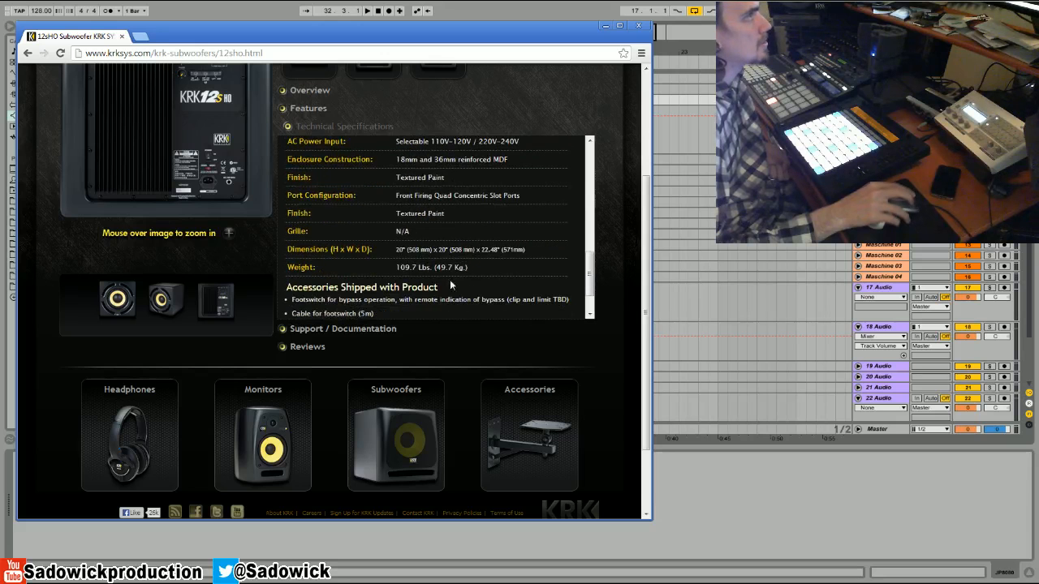
pyautogui.scroll(-3, 384, 296)
pyautogui.scroll(5, 387, 303)
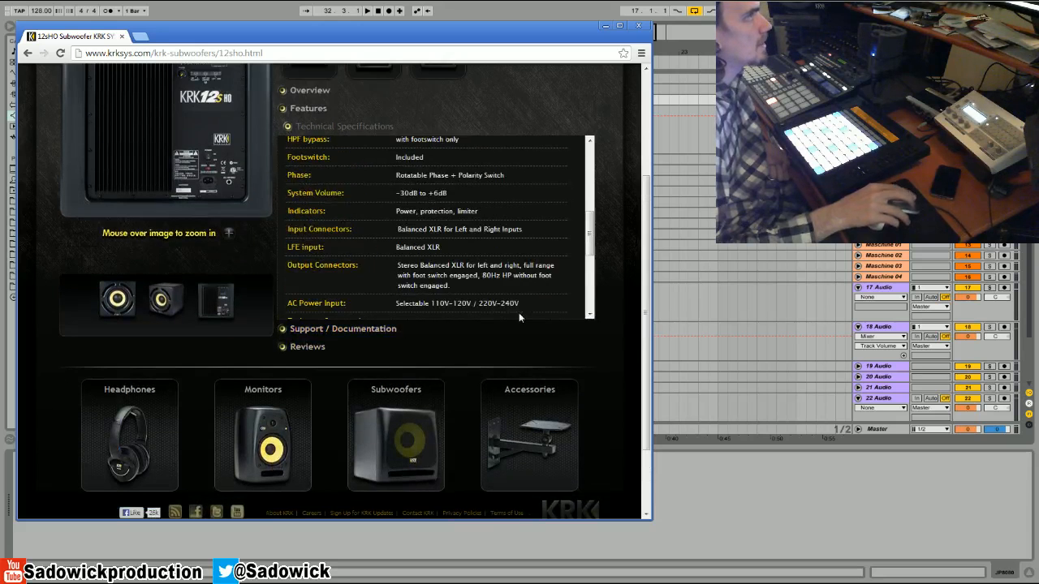
# Read the 12sHO Features and Overview sections, then close the browser window to return to Ableton Live
pyautogui.click(304, 278)
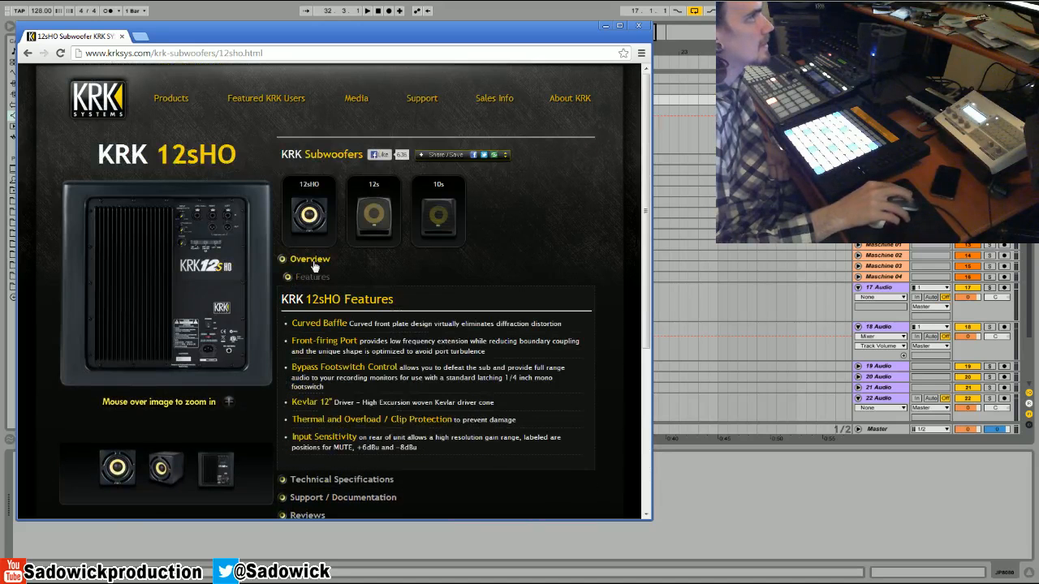
pyautogui.scroll(-1, 316, 264)
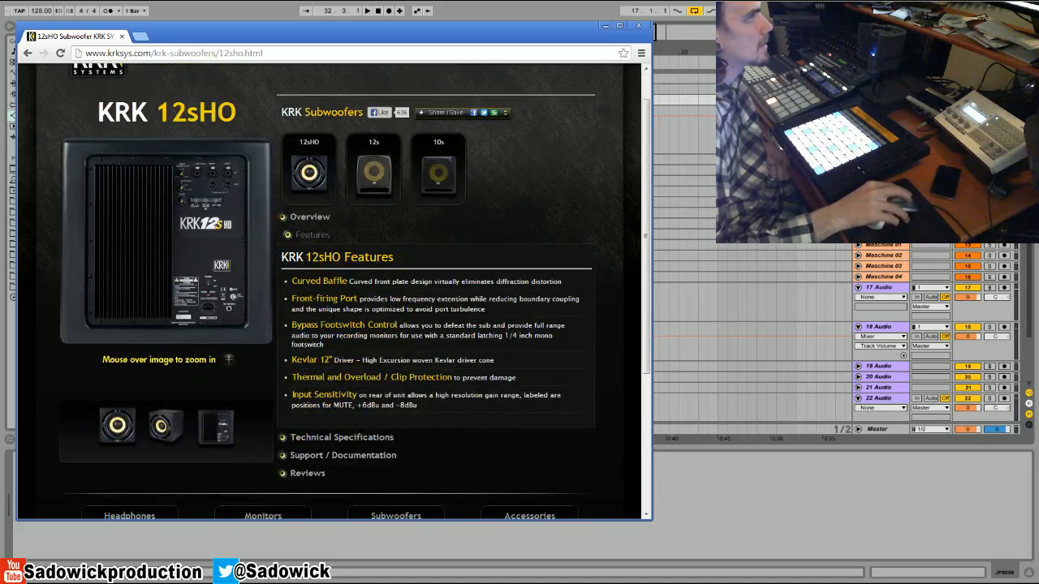
pyautogui.click(309, 217)
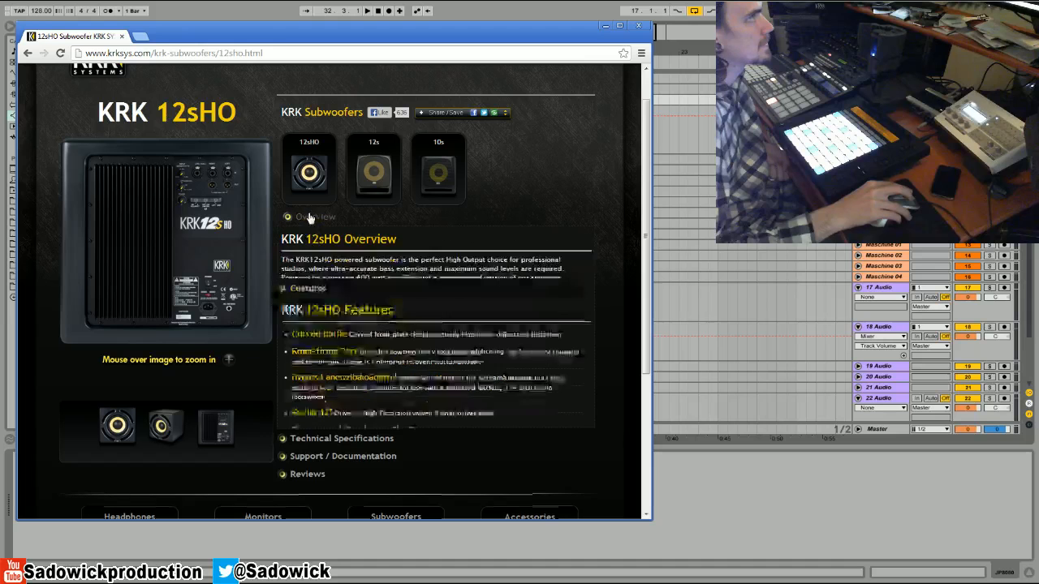
pyautogui.scroll(-3, 356, 286)
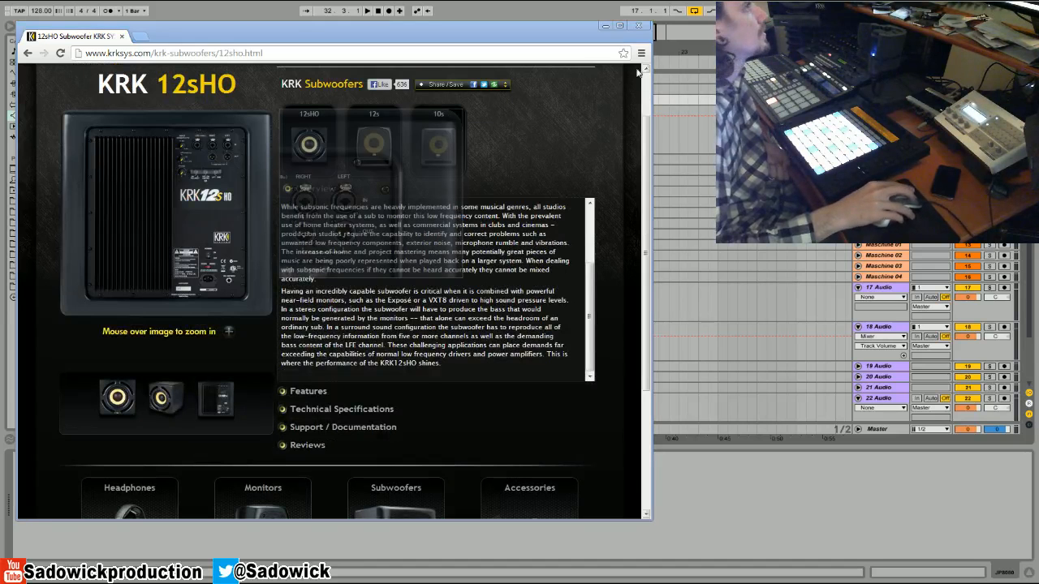
pyautogui.click(640, 26)
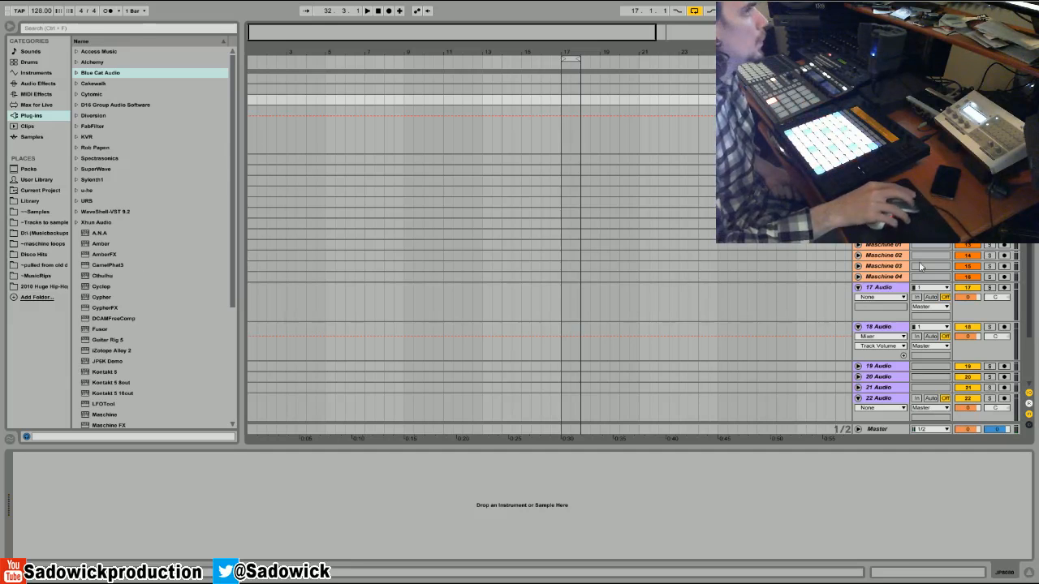
# Open the Virus TI Snow plug-in window from its track and move it lower over the arrangement
pyautogui.click(881, 160)
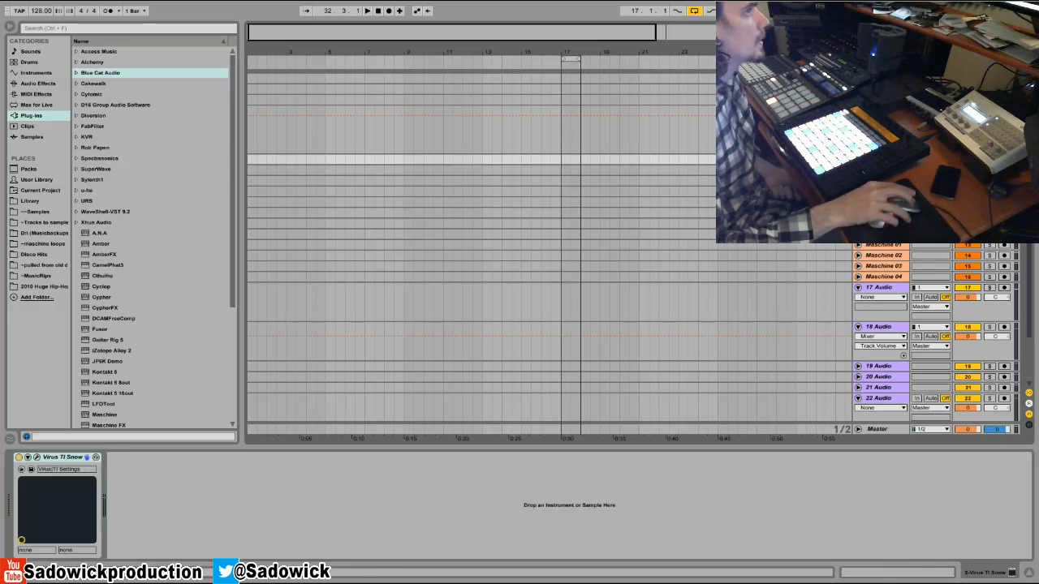
pyautogui.click(37, 457)
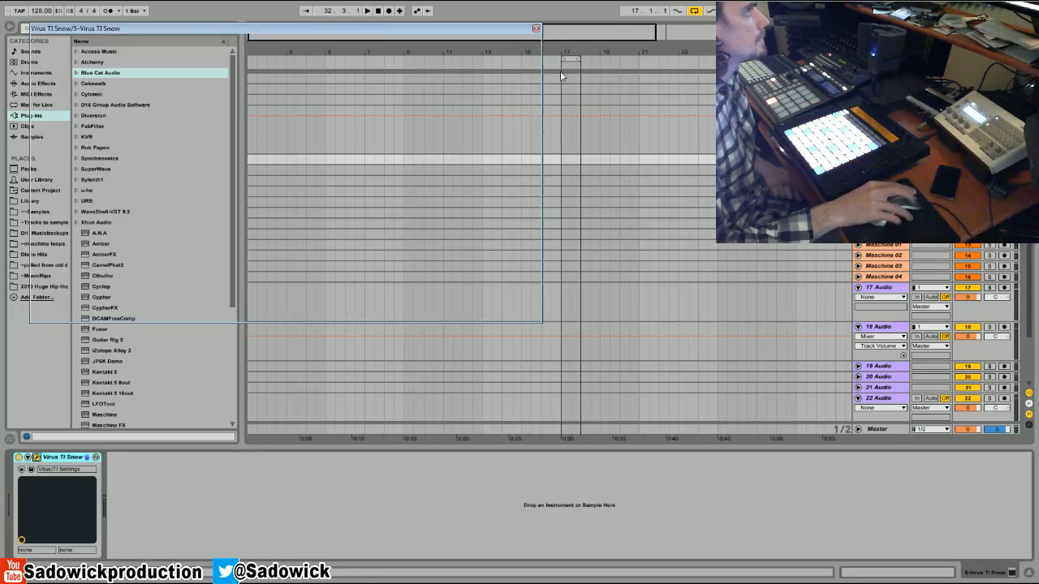
pyautogui.moveTo(462, 30); pyautogui.dragTo(487, 118)
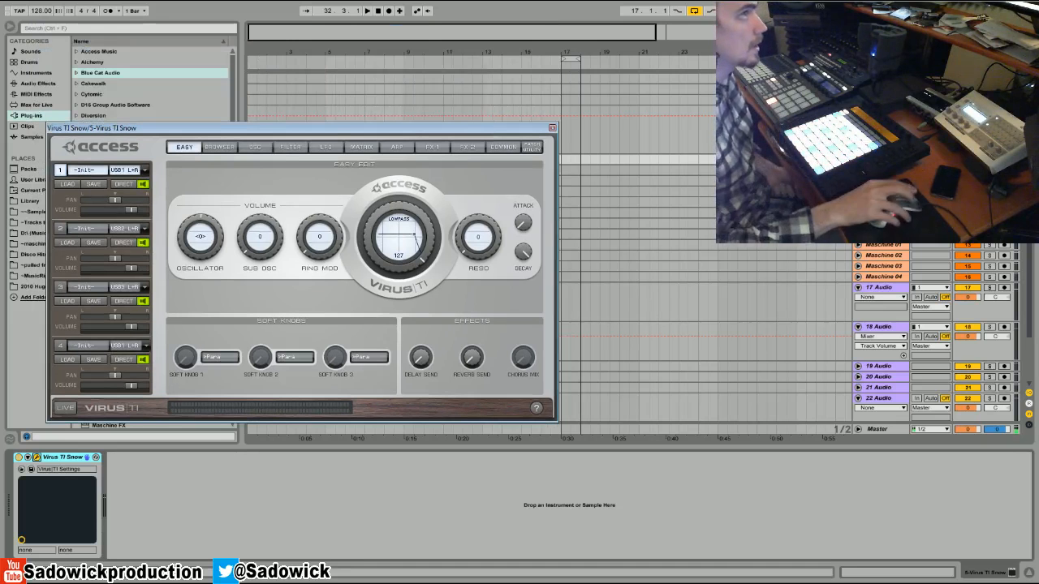
# Select the Virus Midi 1 track and raise the volume of part 1 in Virus TI Snow to maximum
pyautogui.click(881, 170)
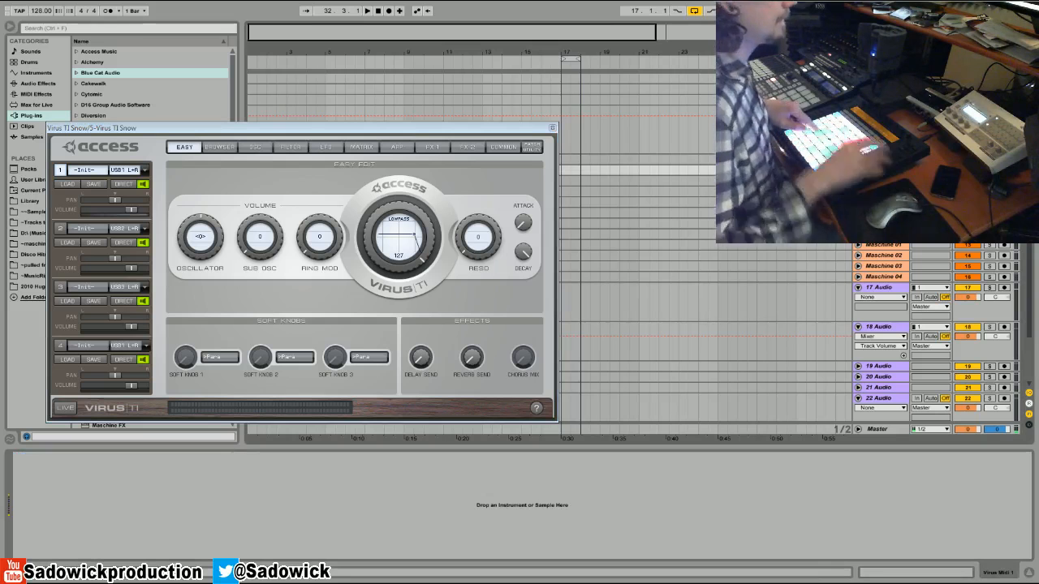
pyautogui.moveTo(131, 210); pyautogui.dragTo(163, 217)
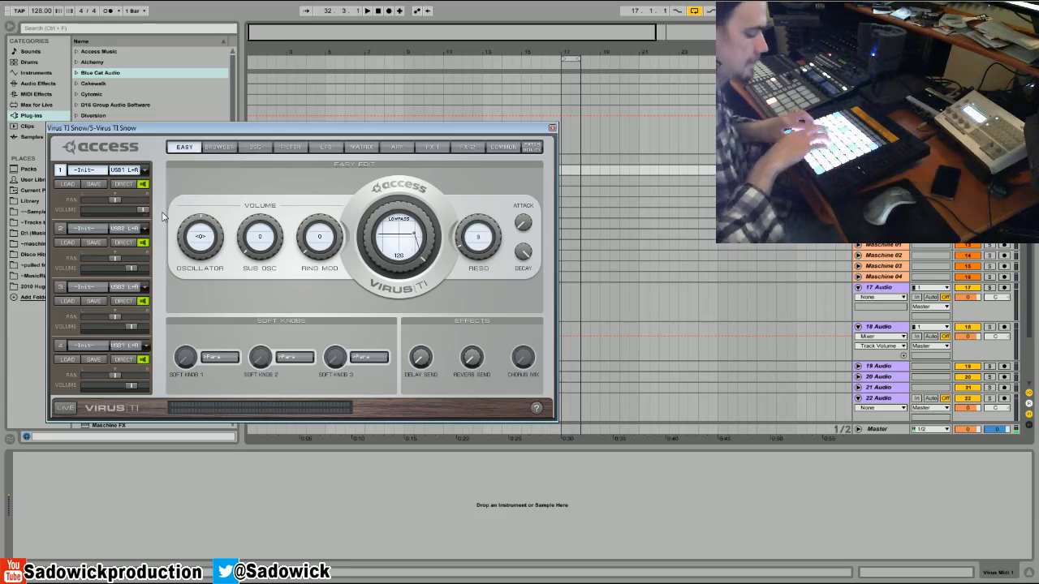
# Set oscillator 1 to Wave PWM mode
pyautogui.click(264, 149)
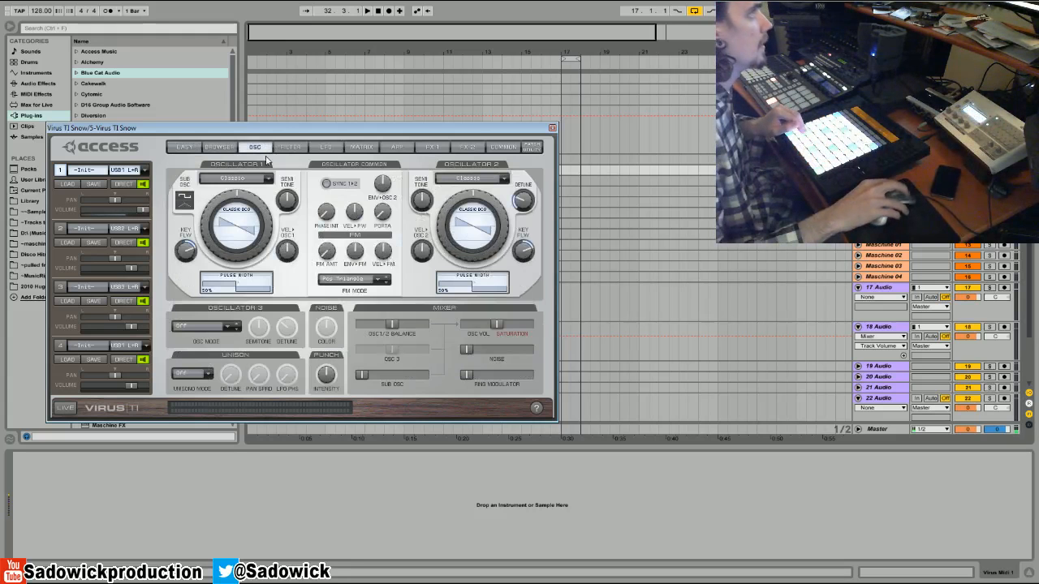
pyautogui.click(248, 178)
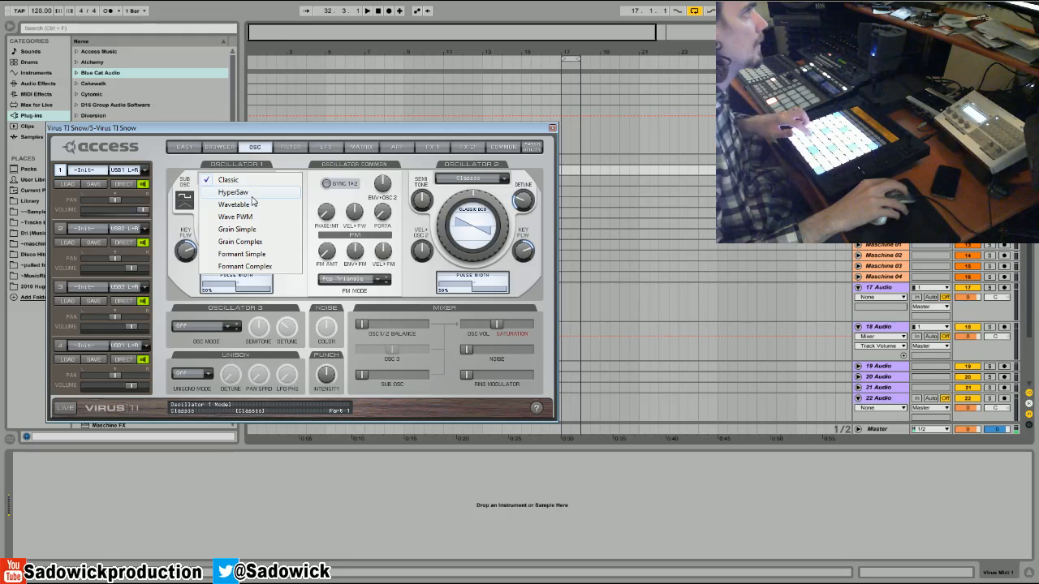
pyautogui.click(248, 218)
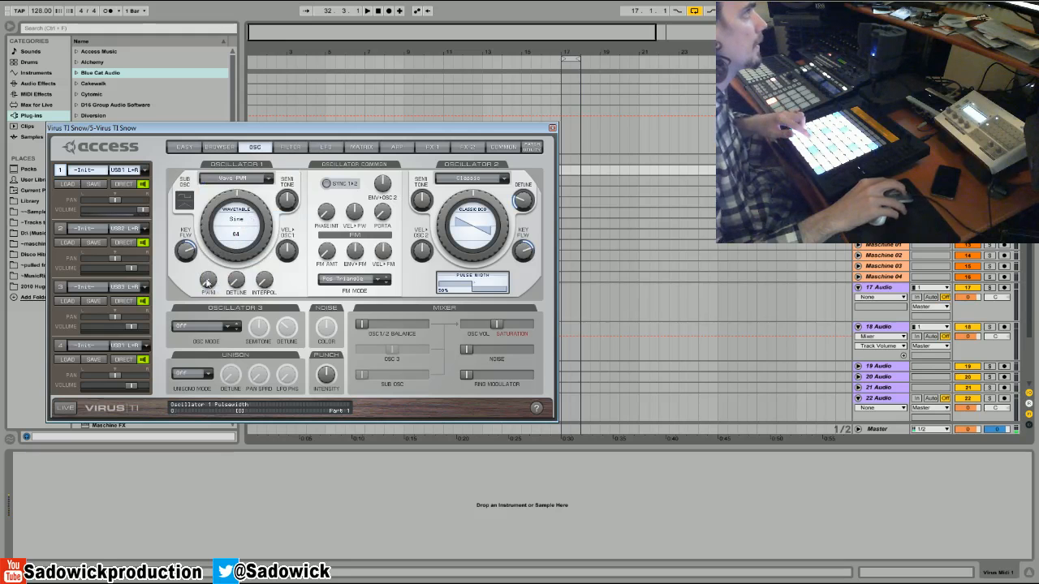
# Load the Filter Sqr wavetable at index 81 in oscillator 1 and bring the ring modulator volume up to about three quarters
pyautogui.click(244, 229)
pyautogui.click(258, 258)
pyautogui.moveTo(242, 197); pyautogui.dragTo(249, 213)
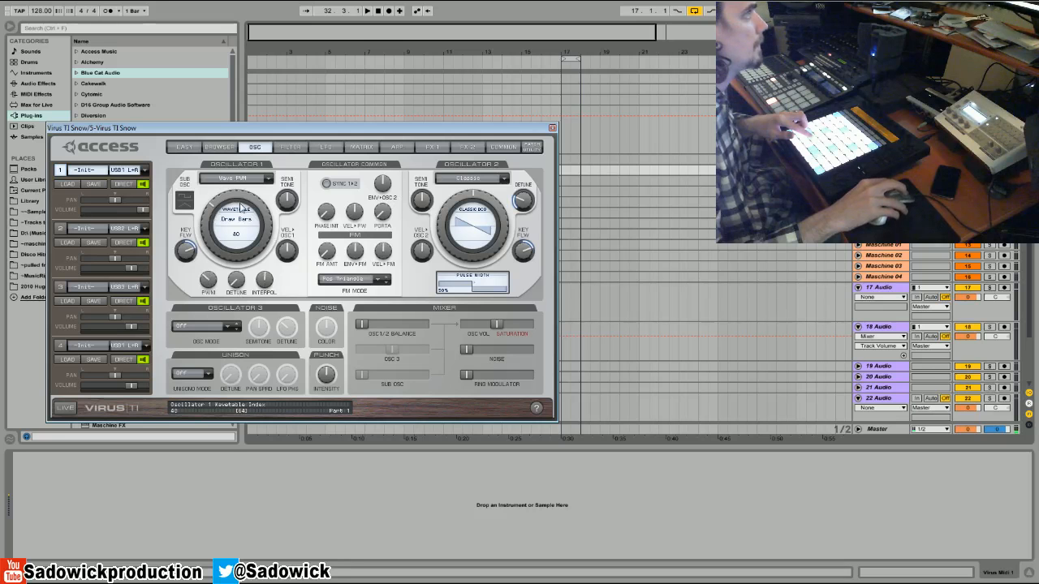
pyautogui.click(244, 222)
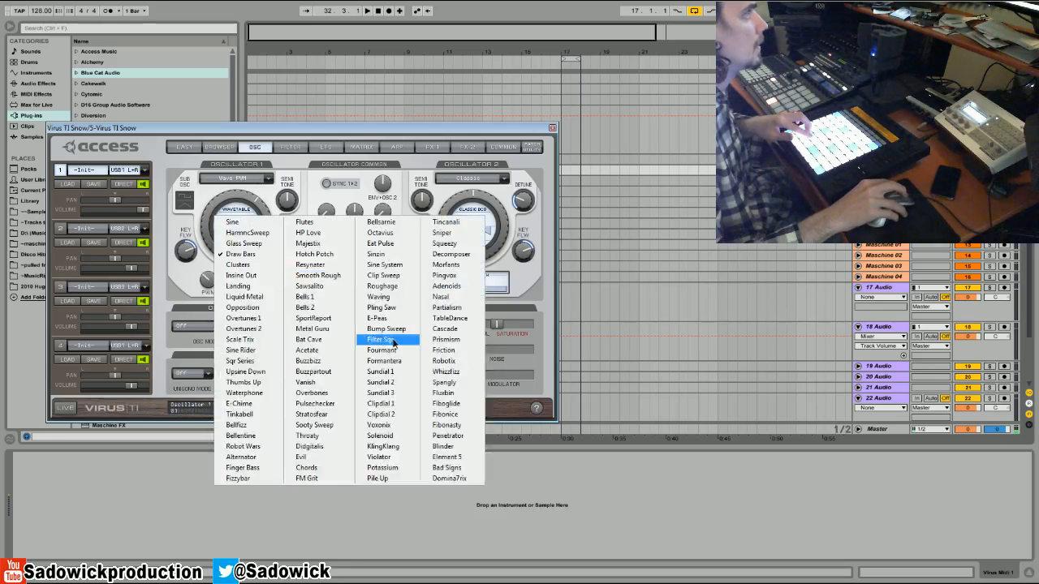
pyautogui.click(393, 342)
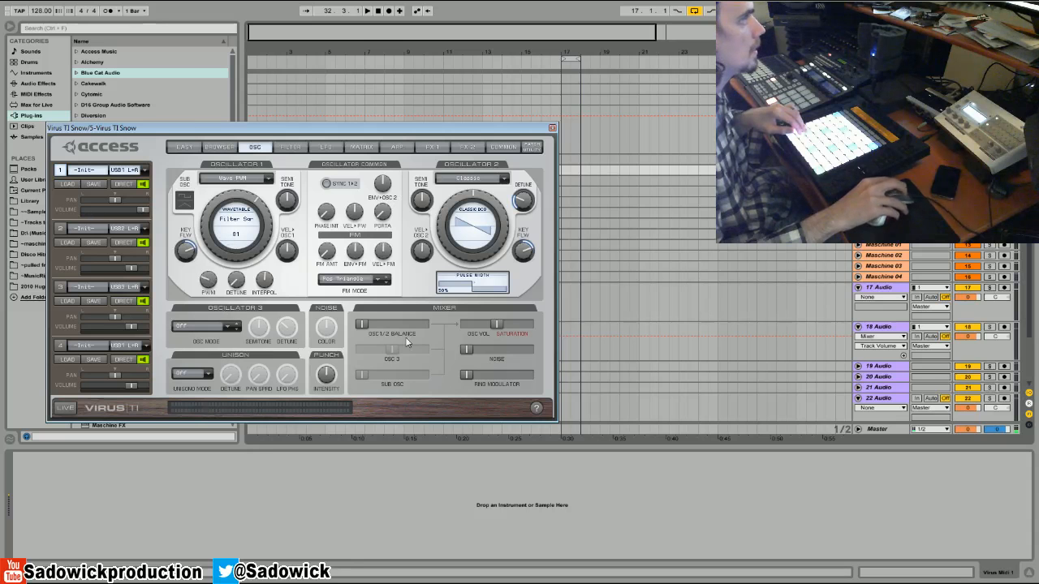
pyautogui.moveTo(491, 377); pyautogui.dragTo(695, 394)
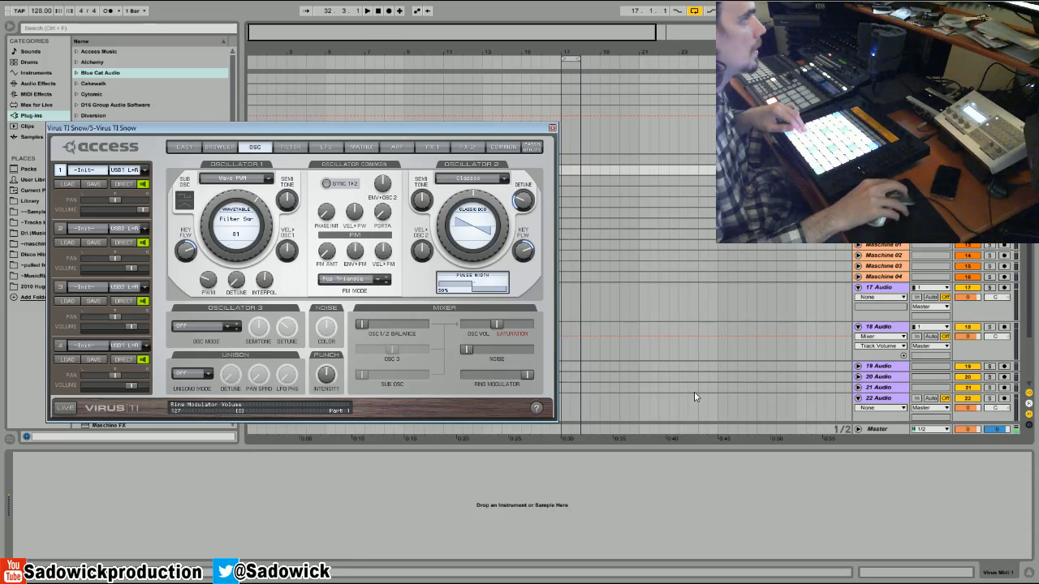
pyautogui.moveTo(524, 379)
pyautogui.mouseDown()
pyautogui.moveTo(487, 380)
pyautogui.moveTo(524, 380)
pyautogui.mouseUp()
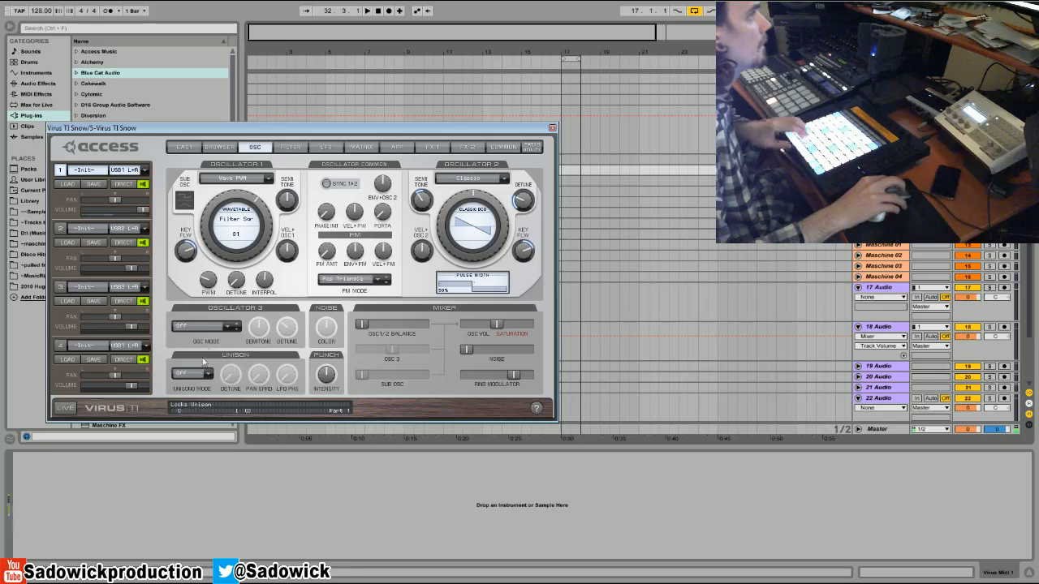
# Try the Slave, Sine and Wave 37 modes for oscillator 3
pyautogui.click(227, 327)
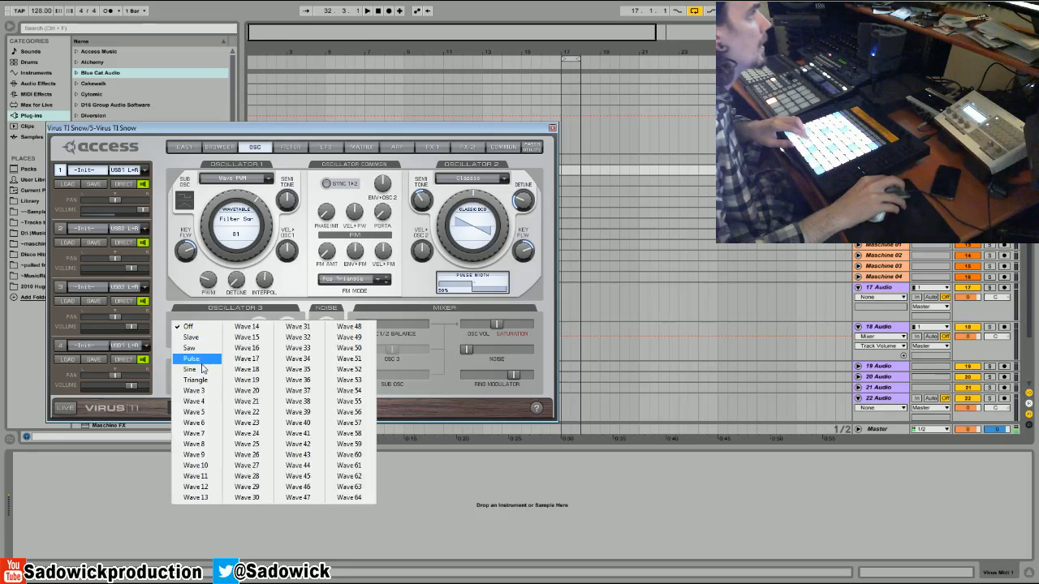
pyautogui.click(202, 337)
pyautogui.click(230, 327)
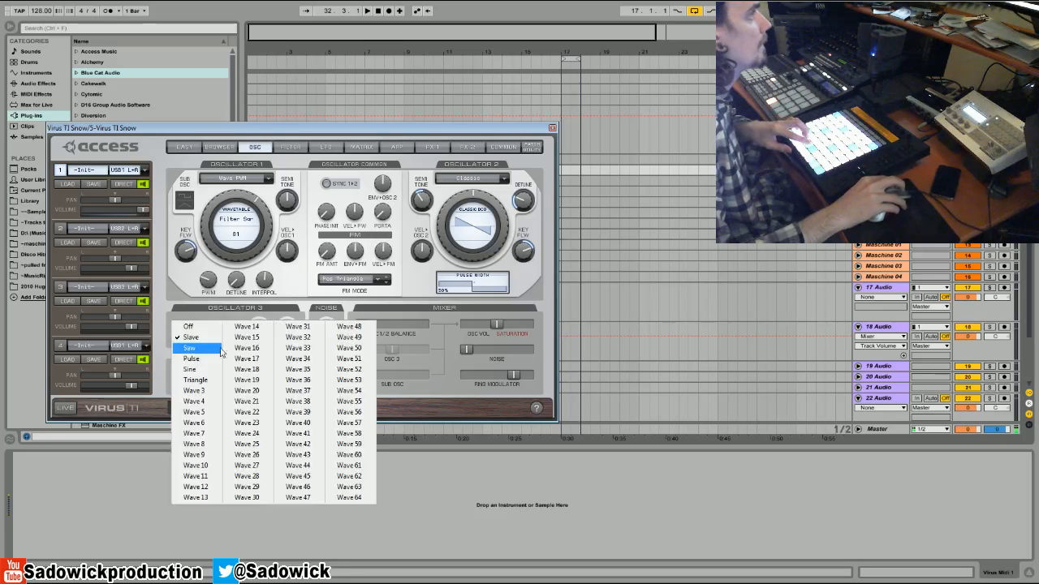
pyautogui.click(195, 380)
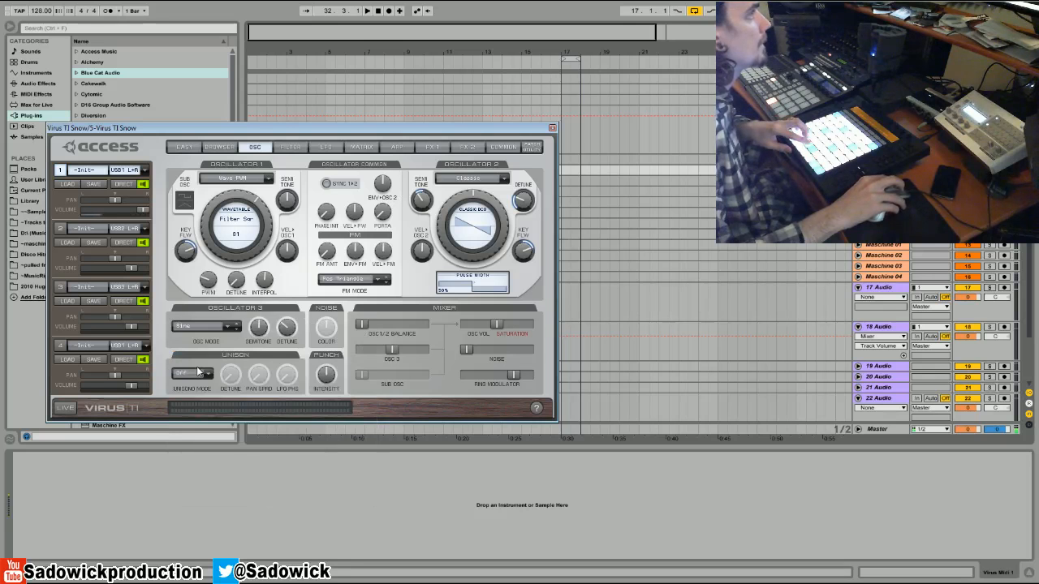
pyautogui.click(231, 327)
pyautogui.click(299, 392)
# Switch oscillator 3 to Pulse, raising its mixer level and readjusting the ring modulator volume
pyautogui.moveTo(392, 350); pyautogui.dragTo(422, 350)
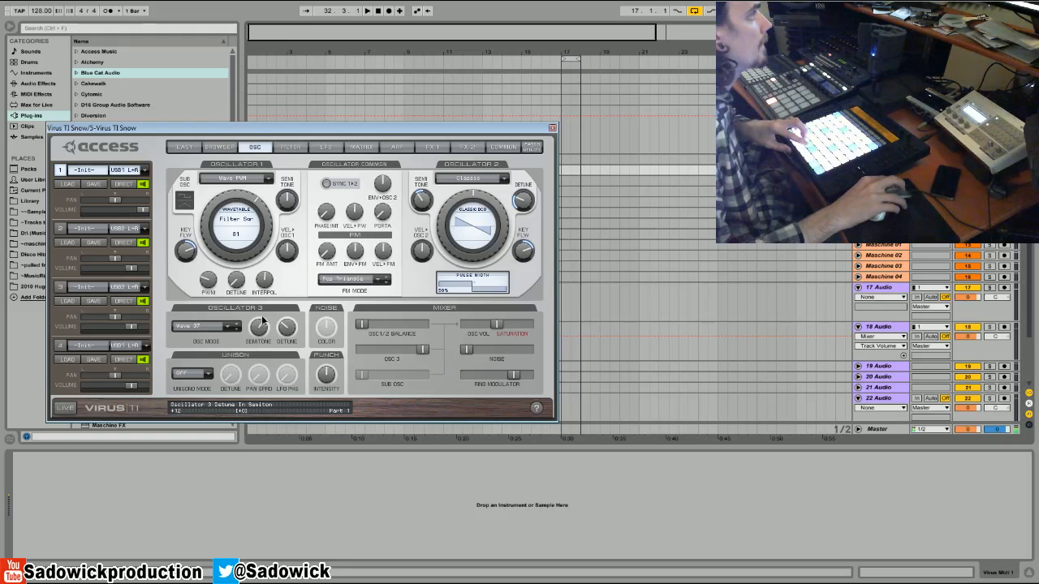
pyautogui.click(232, 326)
pyautogui.click(213, 355)
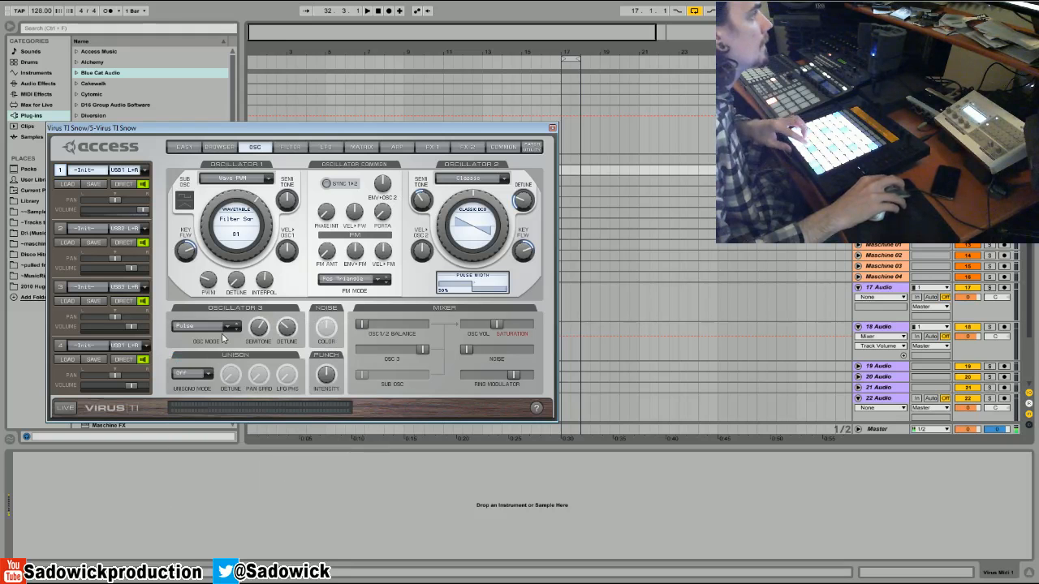
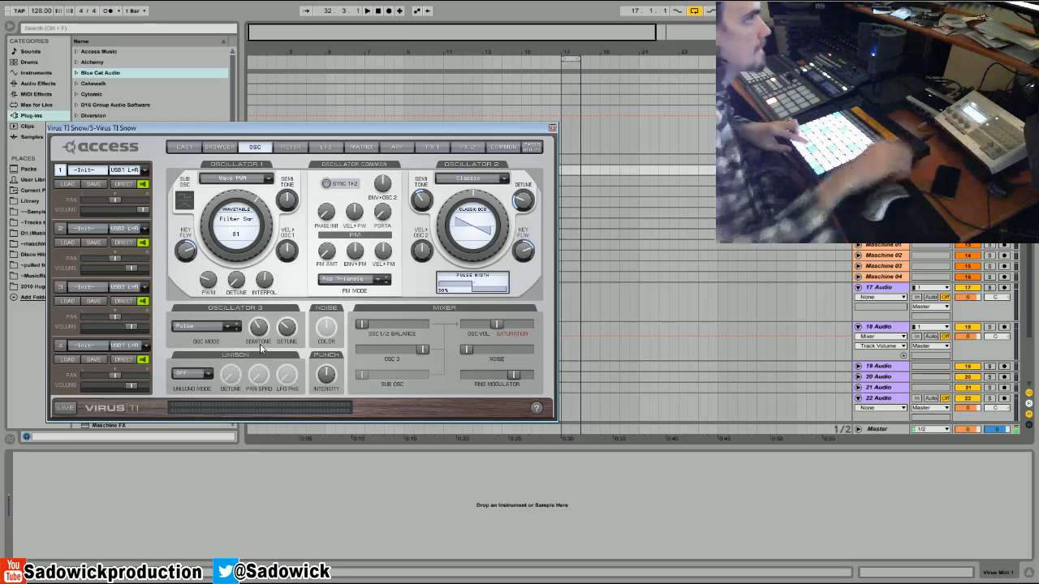
pyautogui.moveTo(518, 371); pyautogui.dragTo(542, 388)
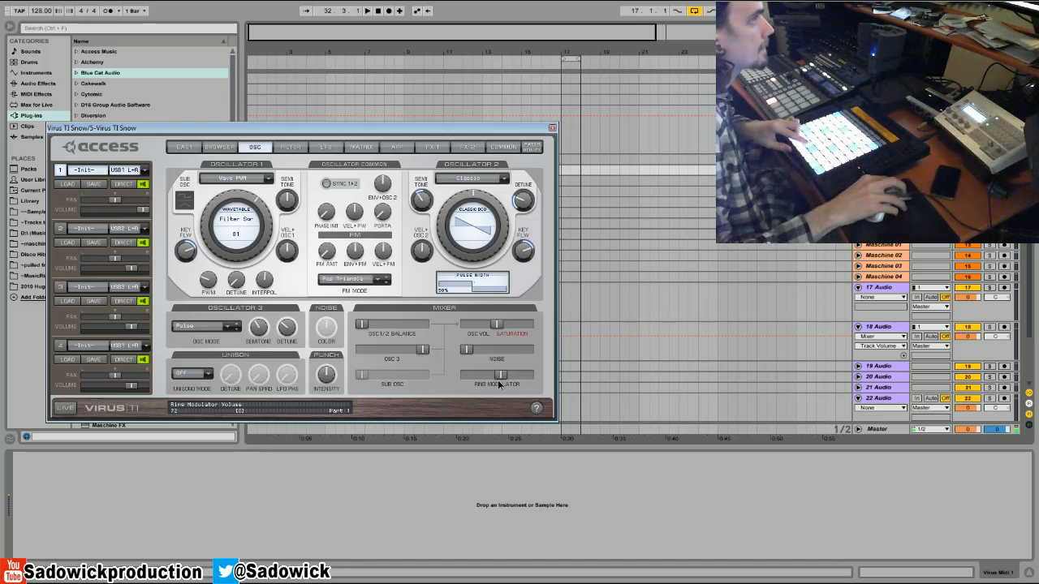
# Shape the amplifier envelope with a shorter decay and a sustain slightly below full level
pyautogui.click(285, 148)
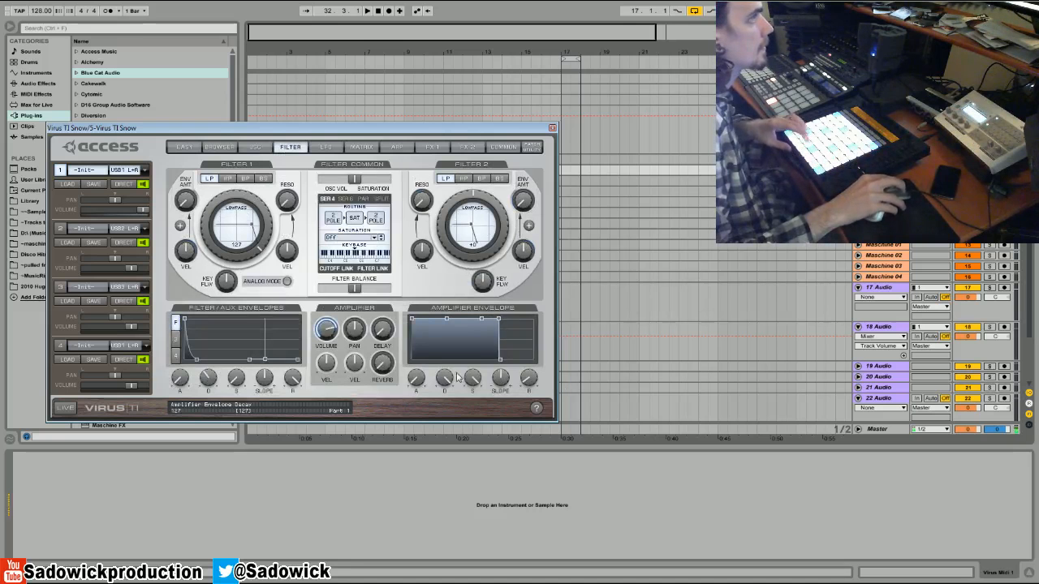
pyautogui.moveTo(473, 378); pyautogui.dragTo(475, 439)
pyautogui.moveTo(445, 380); pyautogui.dragTo(453, 481)
pyautogui.moveTo(472, 379); pyautogui.dragTo(471, 351)
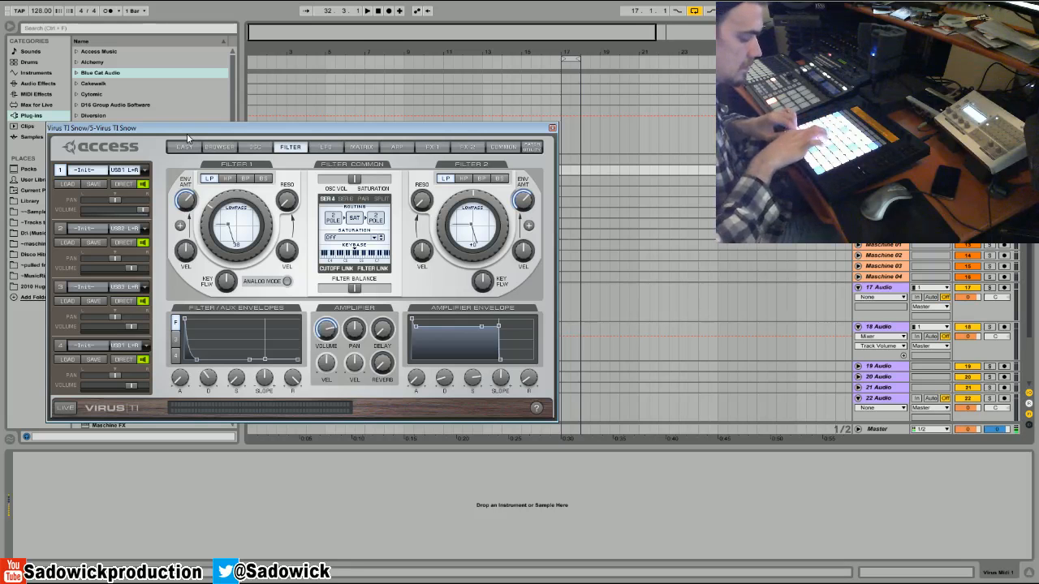
# Set the key mode to Mono 1 in the common parameters
pyautogui.click(502, 147)
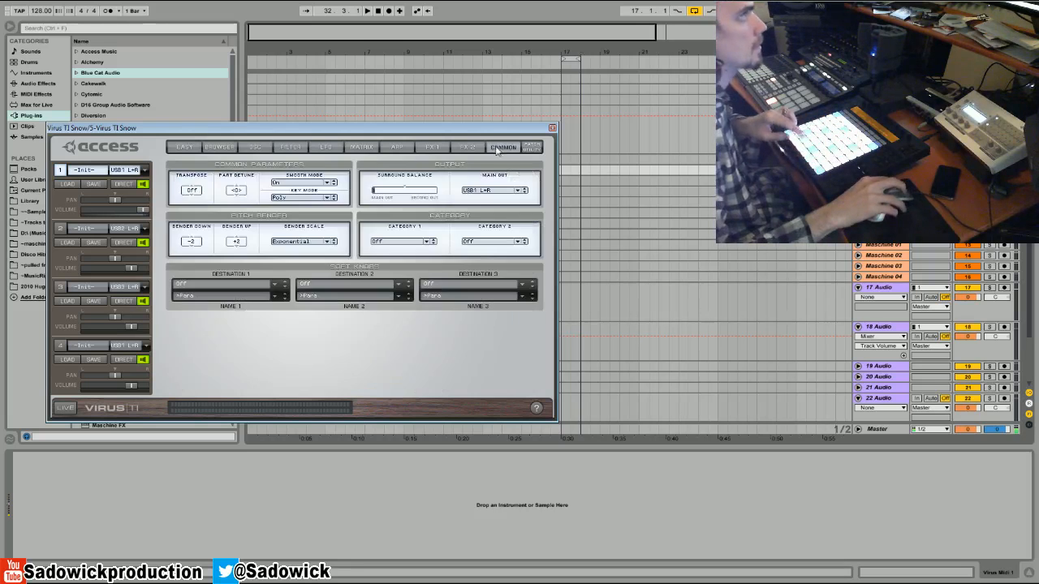
pyautogui.click(302, 197)
pyautogui.click(306, 212)
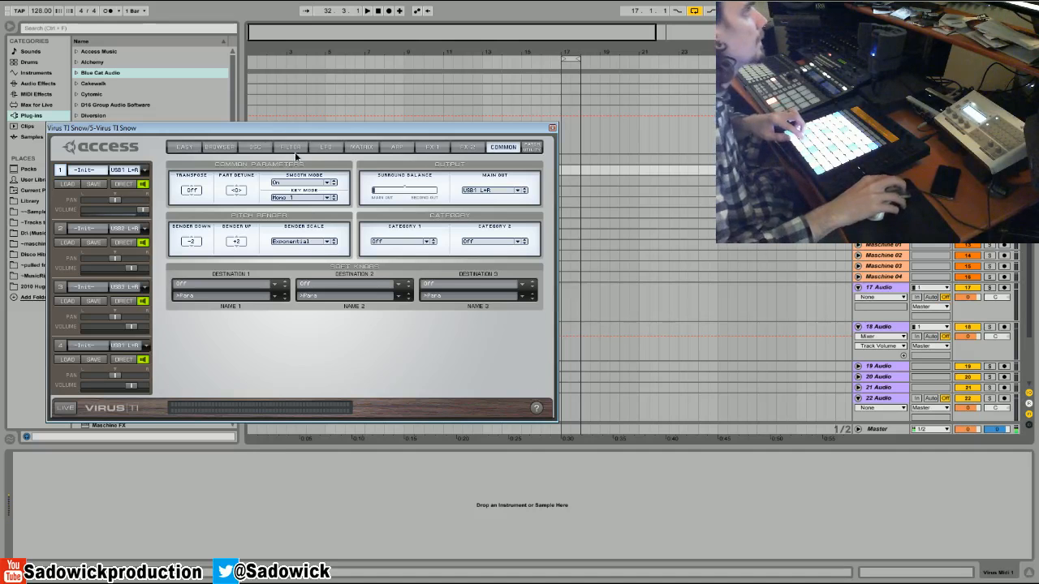
# Try the Hard and Wave Shaper saturation types in the filter section while raising the oscillator section volume moderately
pyautogui.click(250, 147)
pyautogui.click(291, 147)
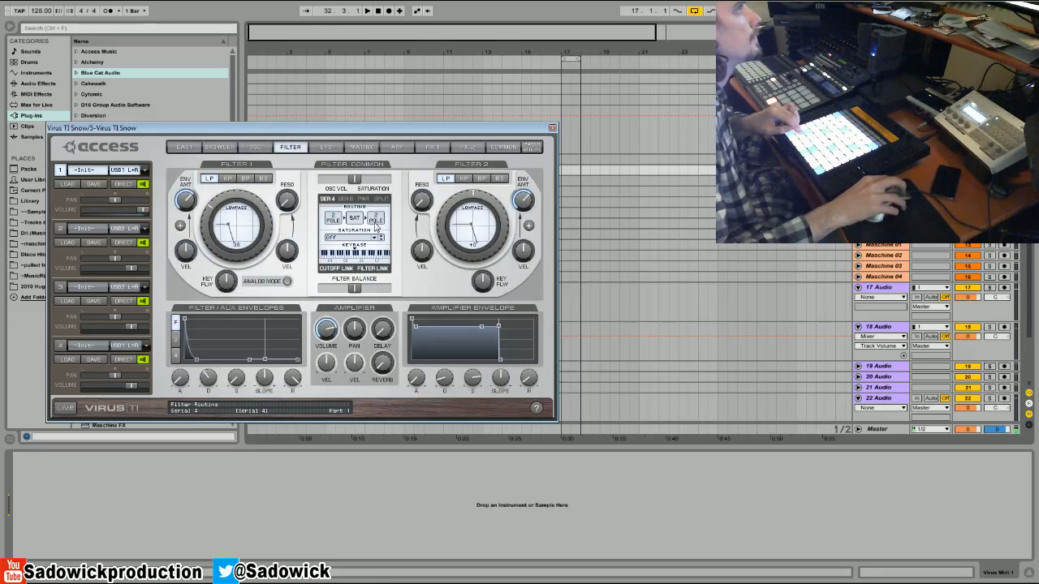
pyautogui.click(374, 236)
pyautogui.click(376, 297)
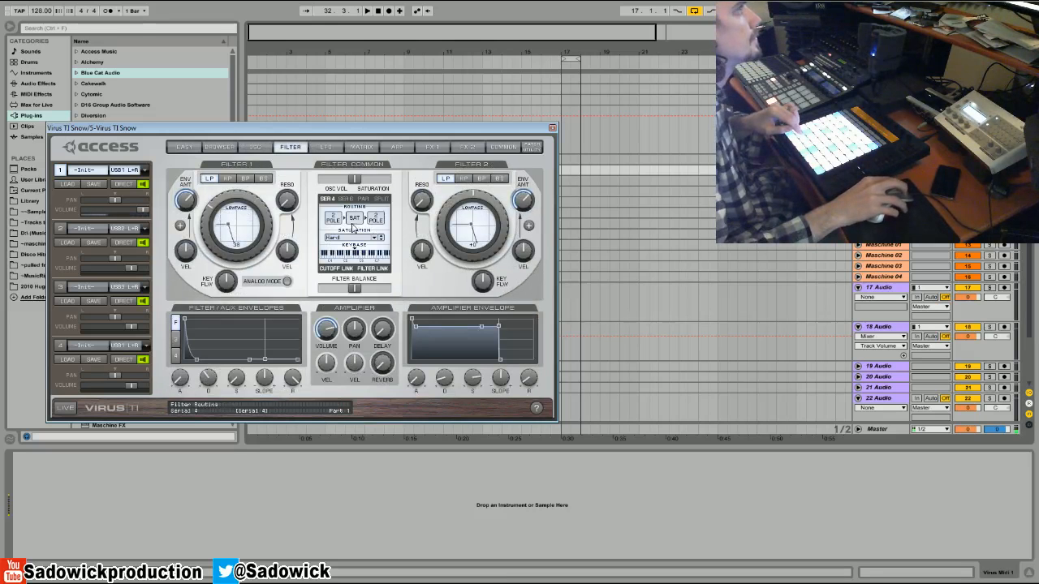
pyautogui.moveTo(354, 179)
pyautogui.mouseDown()
pyautogui.moveTo(385, 180)
pyautogui.moveTo(358, 179)
pyautogui.mouseUp()
pyautogui.click(355, 237)
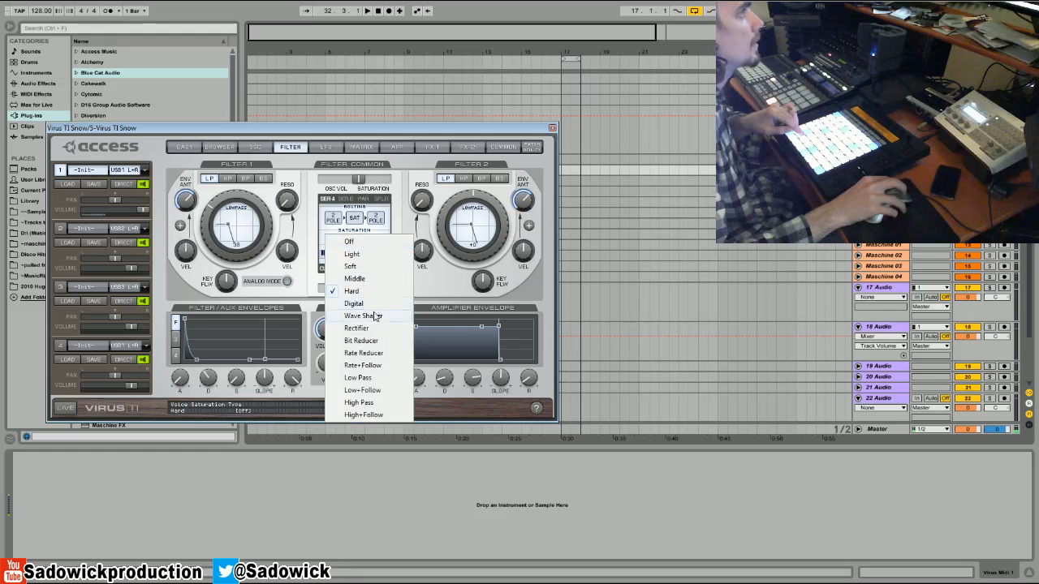
pyautogui.click(365, 316)
pyautogui.moveTo(358, 179); pyautogui.dragTo(369, 181)
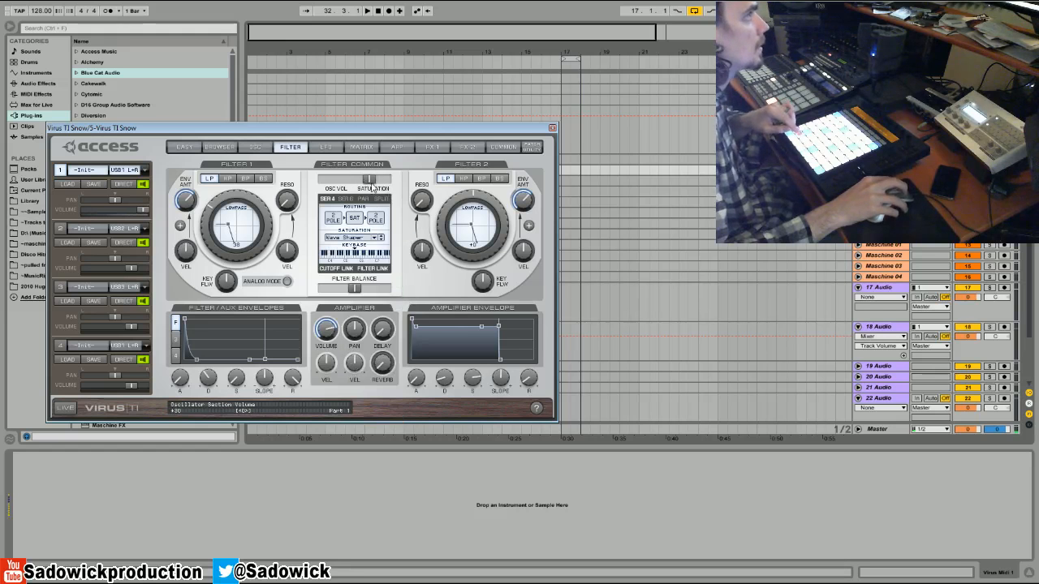
# Set the filter saturation to Bit Reducer with the oscillator section volume near maximum, and adjust filter 1's envelope amount
pyautogui.click(357, 237)
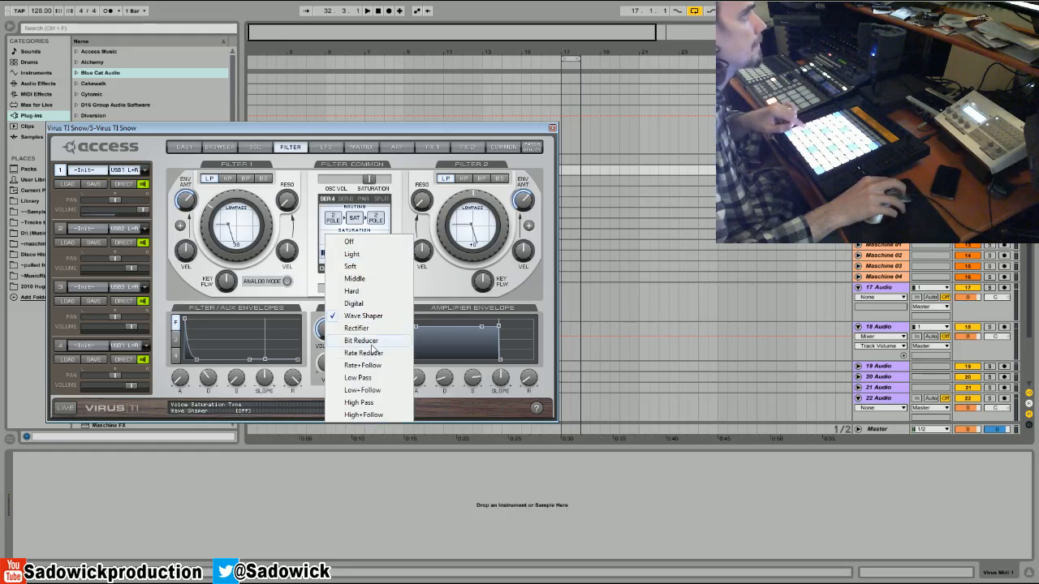
pyautogui.click(361, 340)
pyautogui.moveTo(369, 180); pyautogui.dragTo(387, 179)
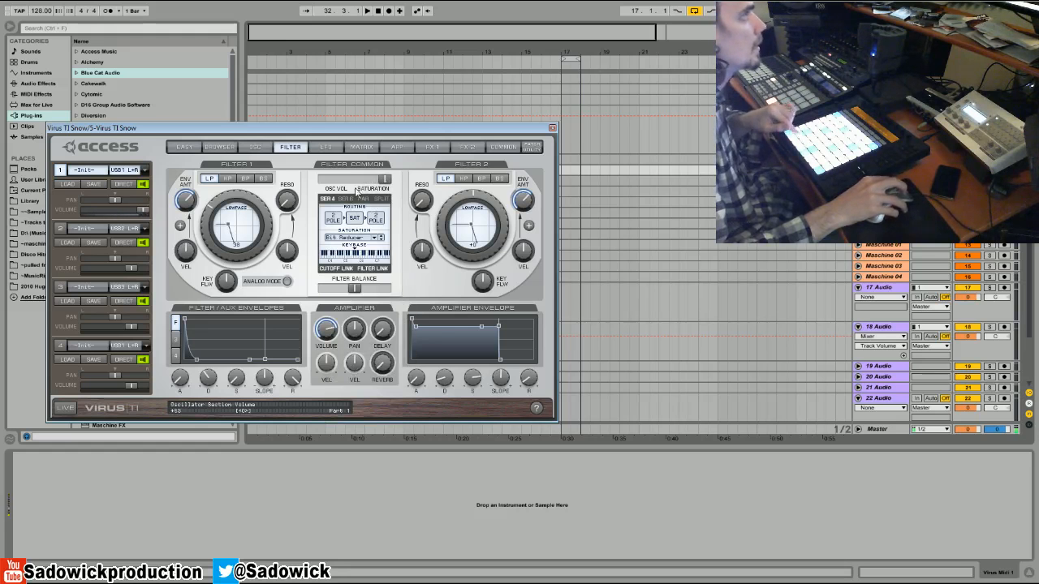
pyautogui.moveTo(190, 202); pyautogui.dragTo(200, 238)
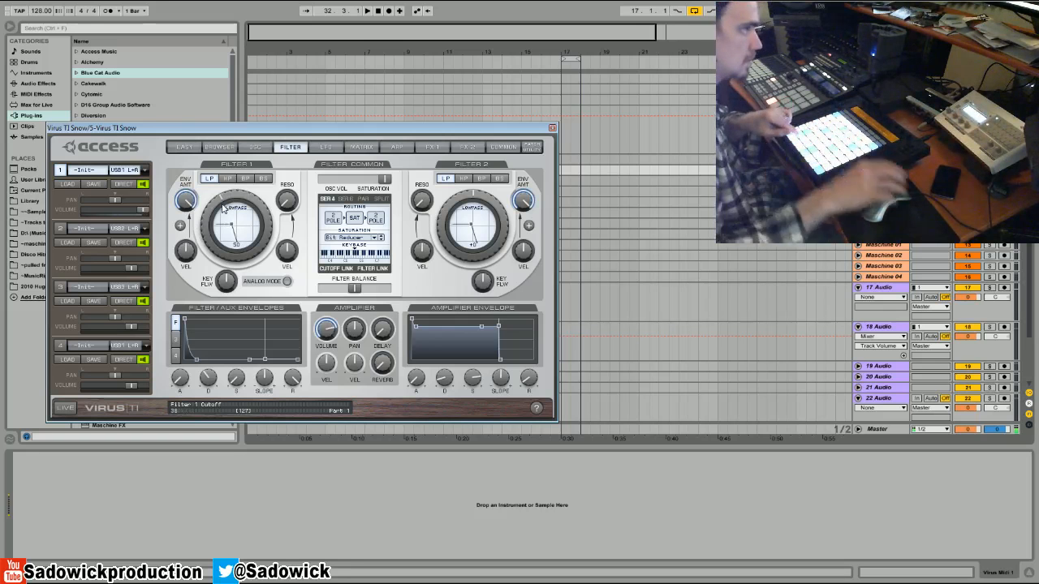
# Try the Speaker Cabinet character effect at high intensity and return the character type to Analog Boost
pyautogui.click(397, 146)
pyautogui.click(432, 147)
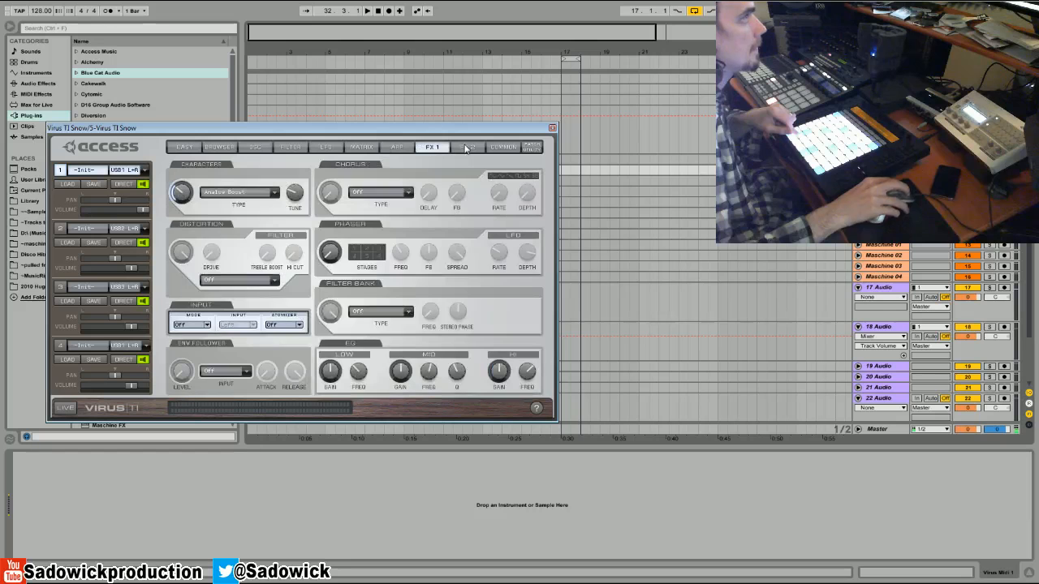
pyautogui.click(241, 193)
pyautogui.click(255, 290)
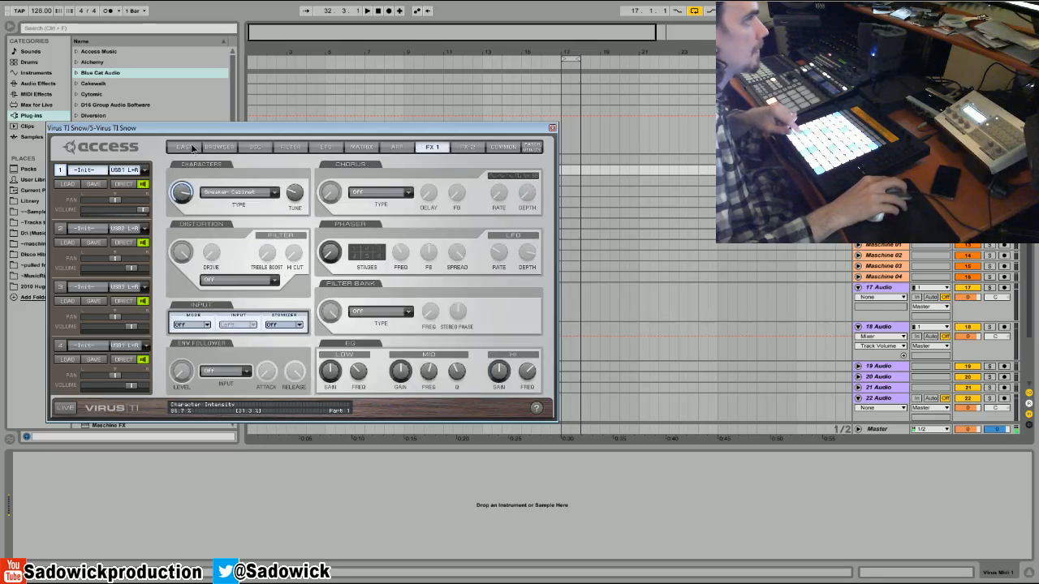
pyautogui.click(242, 193)
pyautogui.click(246, 209)
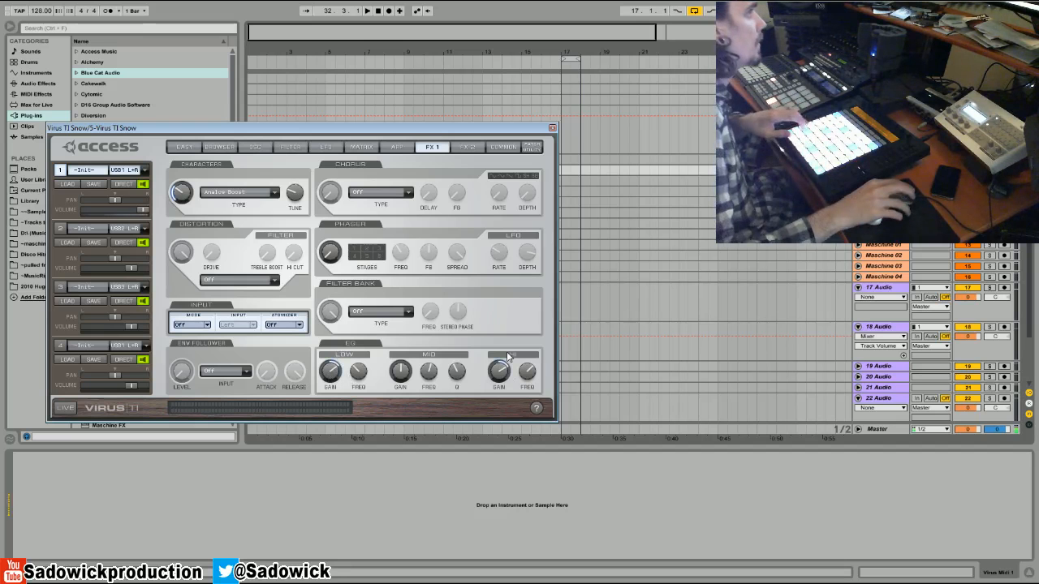
# Try the Rectifier and Bit Reducer Old distortion types
pyautogui.click(272, 280)
pyautogui.click(243, 382)
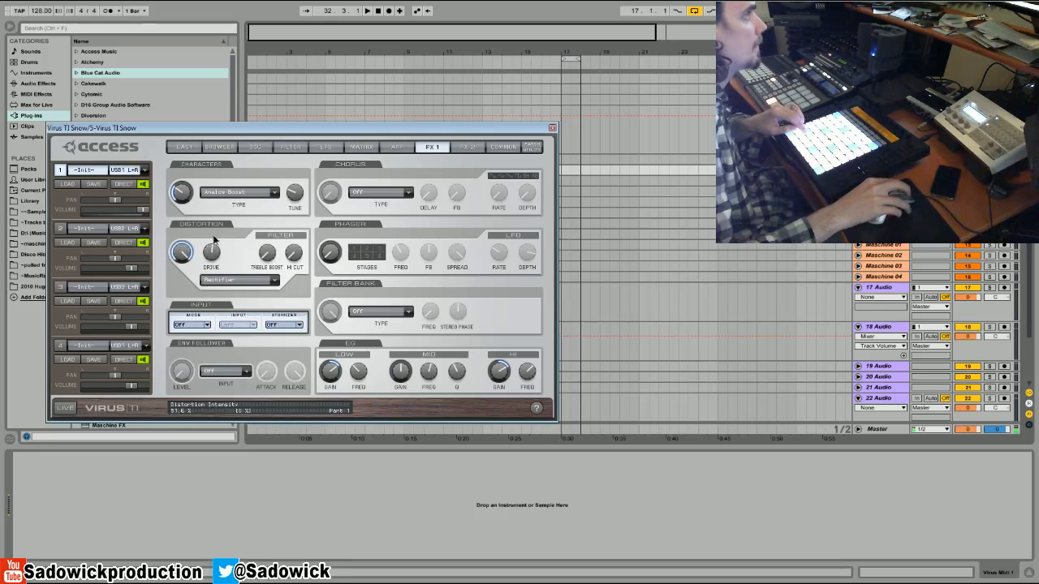
pyautogui.click(231, 282)
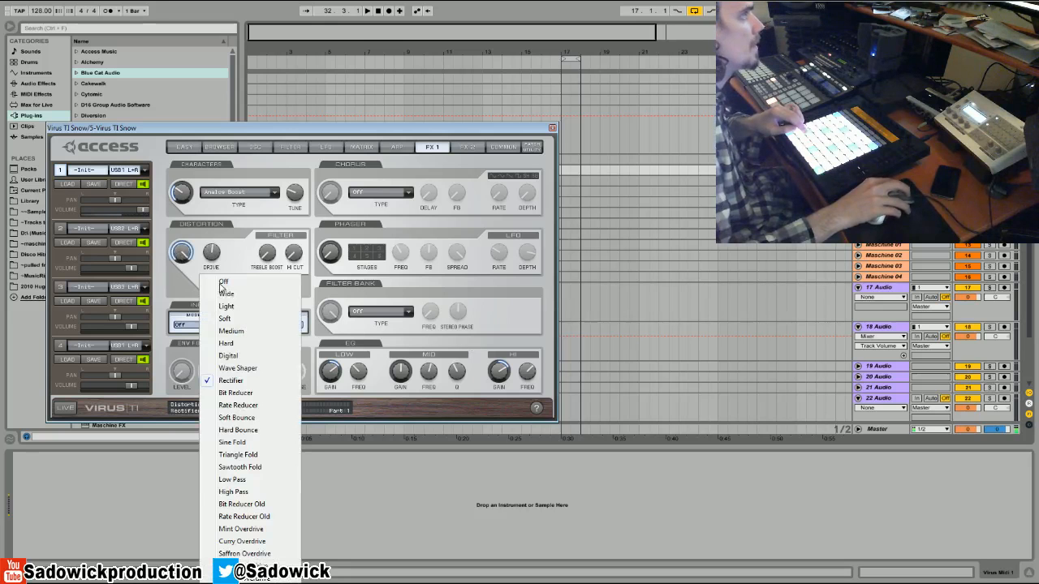
pyautogui.click(248, 505)
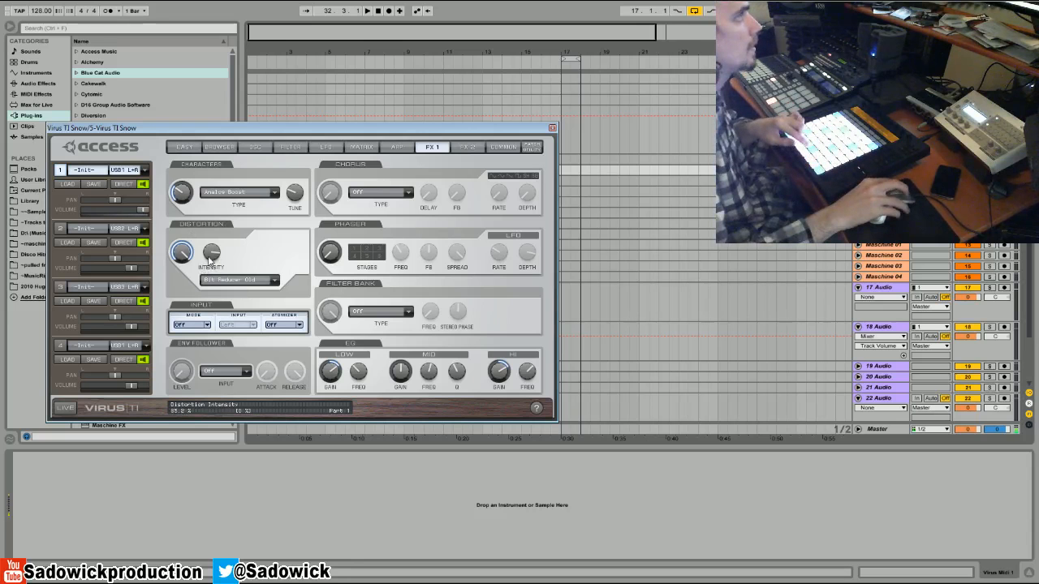
# Try the Rate Reducer Old distortion type and set the distortion to Bit Reducer
pyautogui.click(230, 280)
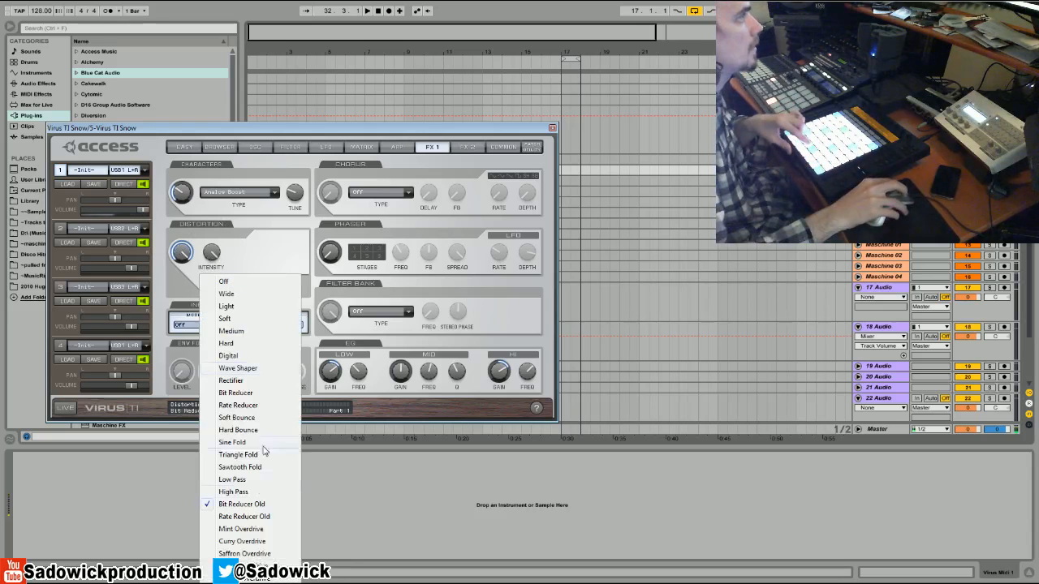
pyautogui.click(244, 517)
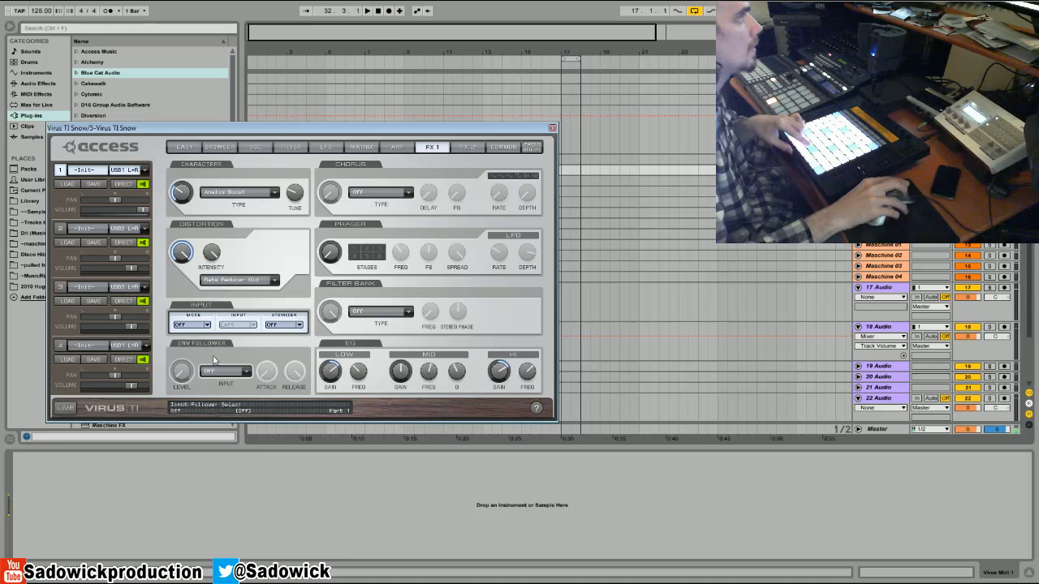
pyautogui.click(221, 280)
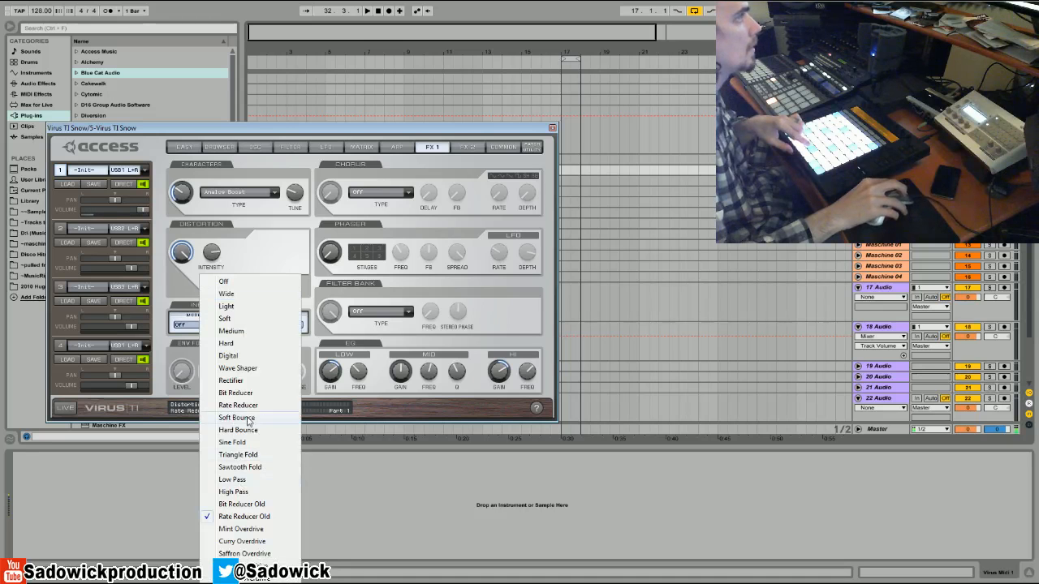
pyautogui.click(237, 393)
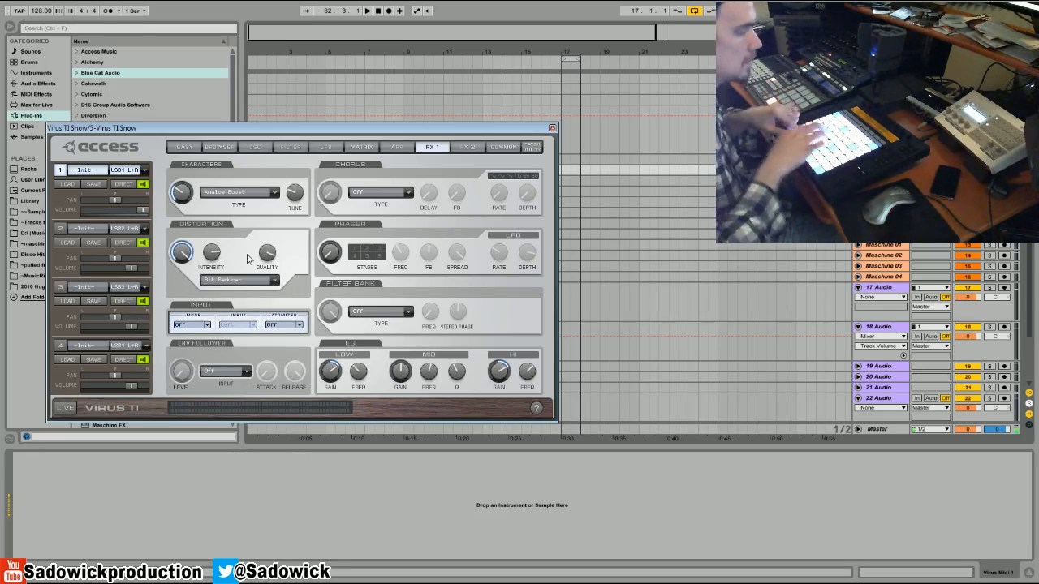
# Raise the noise volume in the oscillator mixer to 54 and set the unison mode to Twin
pyautogui.click(219, 147)
pyautogui.click(255, 148)
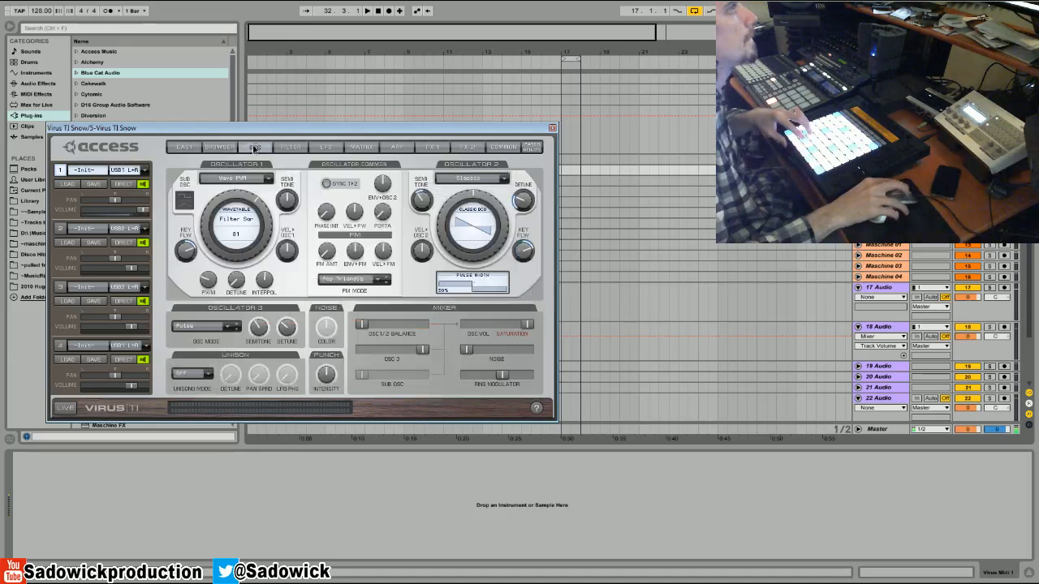
pyautogui.moveTo(466, 350); pyautogui.dragTo(492, 361)
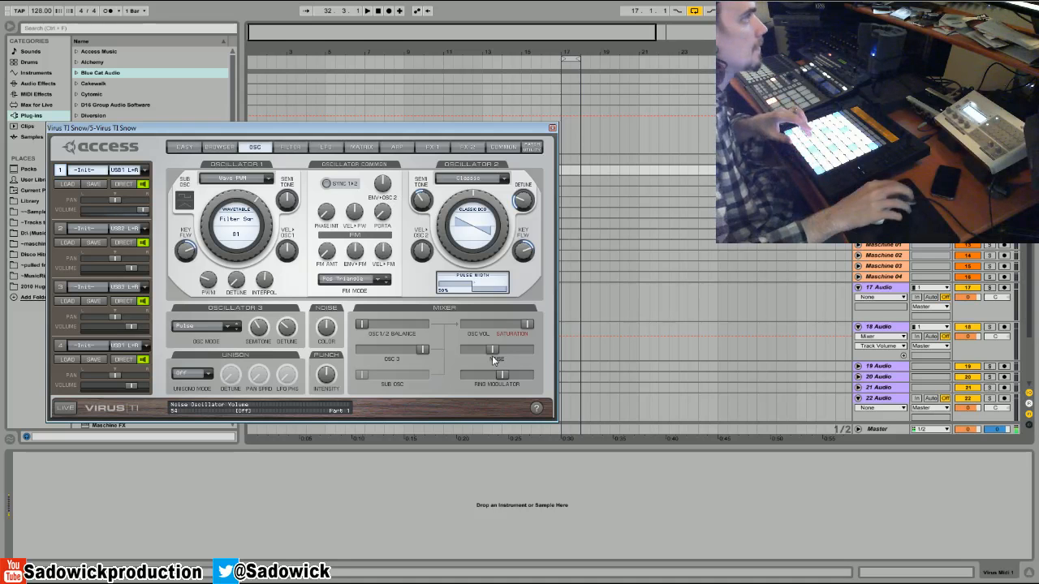
pyautogui.click(192, 373)
pyautogui.click(190, 383)
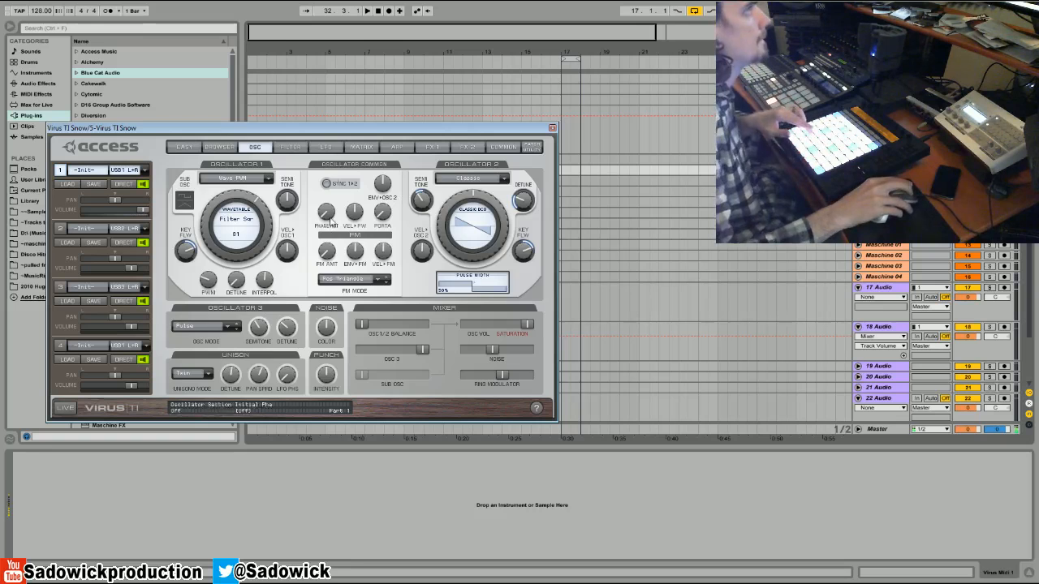
# Show the modulation matrix and check the effects chain on the Master track before returning to the synth track
pyautogui.click(361, 147)
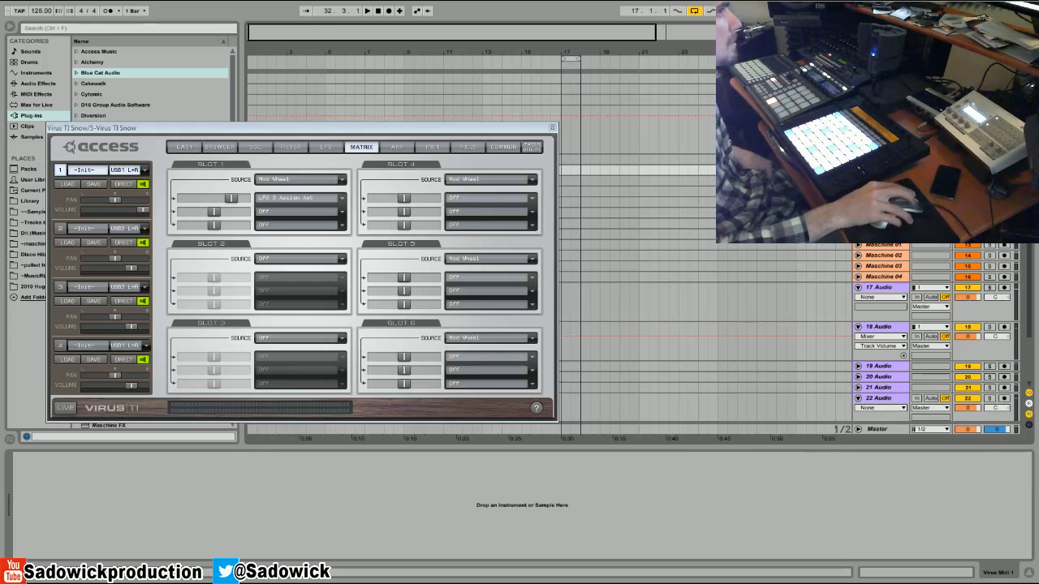
pyautogui.click(881, 429)
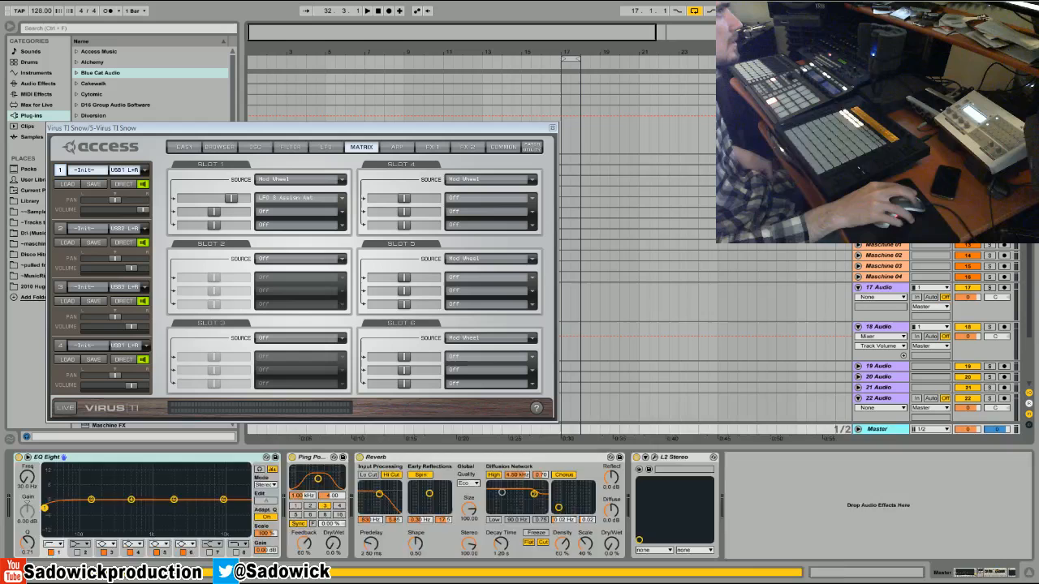
pyautogui.click(880, 170)
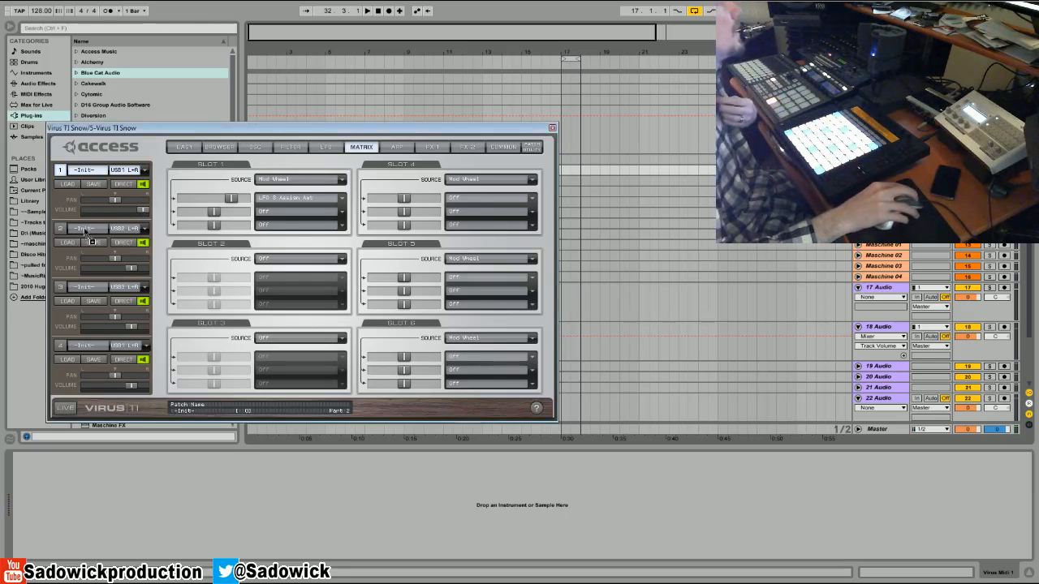
# Raise the noise volume in the oscillator mixer past its midpoint and check the patch's effect settings
pyautogui.click(220, 148)
pyautogui.click(257, 148)
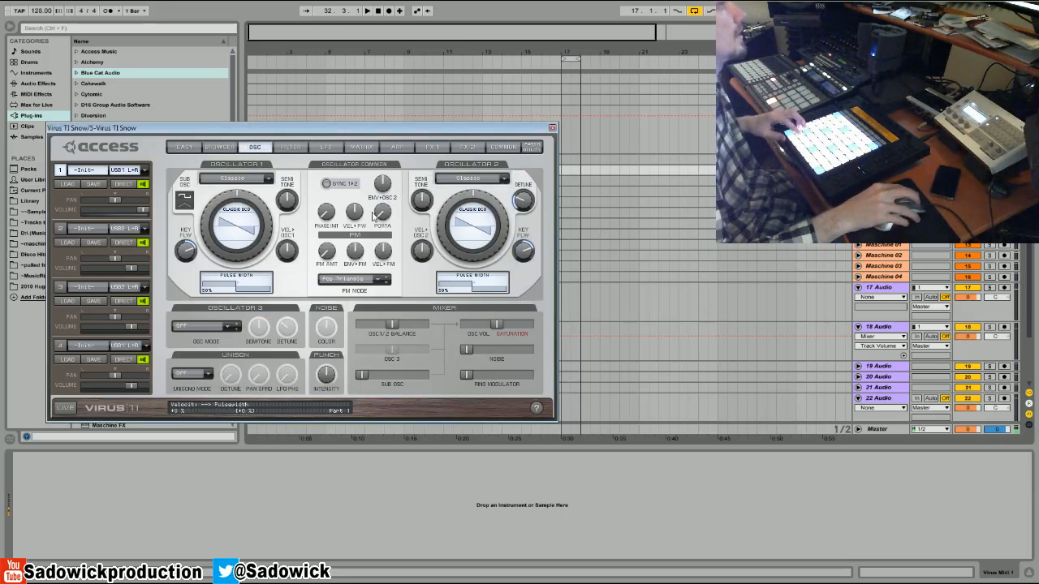
pyautogui.moveTo(465, 350); pyautogui.dragTo(508, 367)
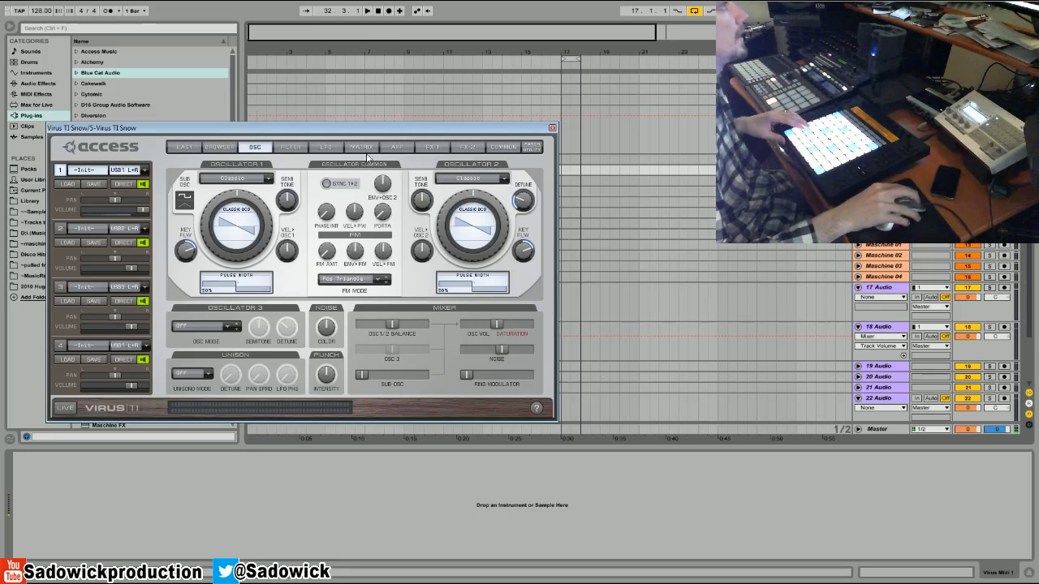
pyautogui.click(399, 149)
pyautogui.click(432, 148)
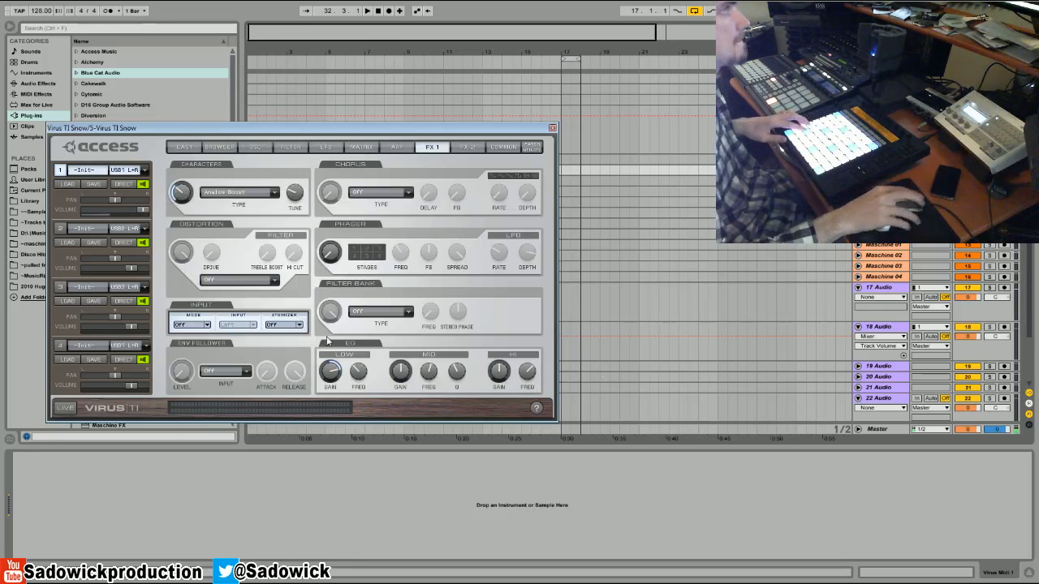
pyautogui.click(255, 147)
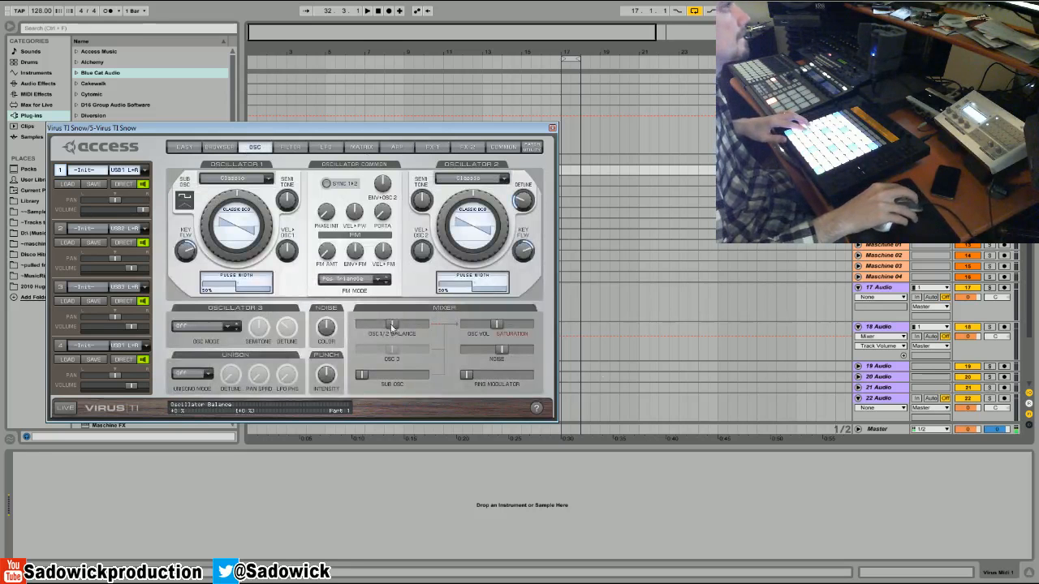
# Set the mixer's sub oscillator volume to maximum, with a little ring modulator and slightly less noise
pyautogui.moveTo(363, 375); pyautogui.dragTo(642, 406)
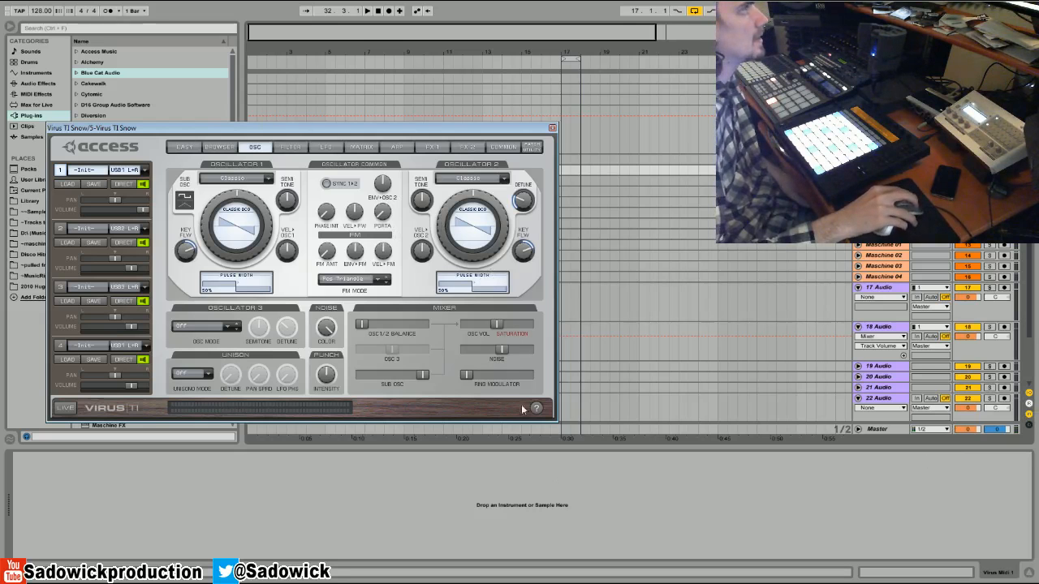
pyautogui.moveTo(477, 368); pyautogui.dragTo(490, 396)
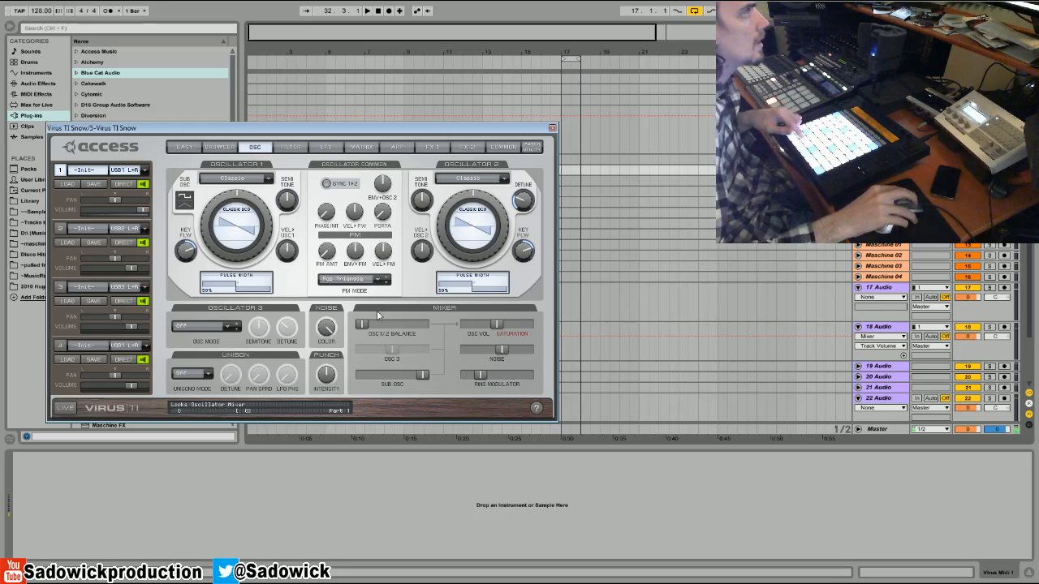
pyautogui.moveTo(503, 354)
pyautogui.mouseDown()
pyautogui.moveTo(484, 355)
pyautogui.moveTo(493, 354)
pyautogui.mouseUp()
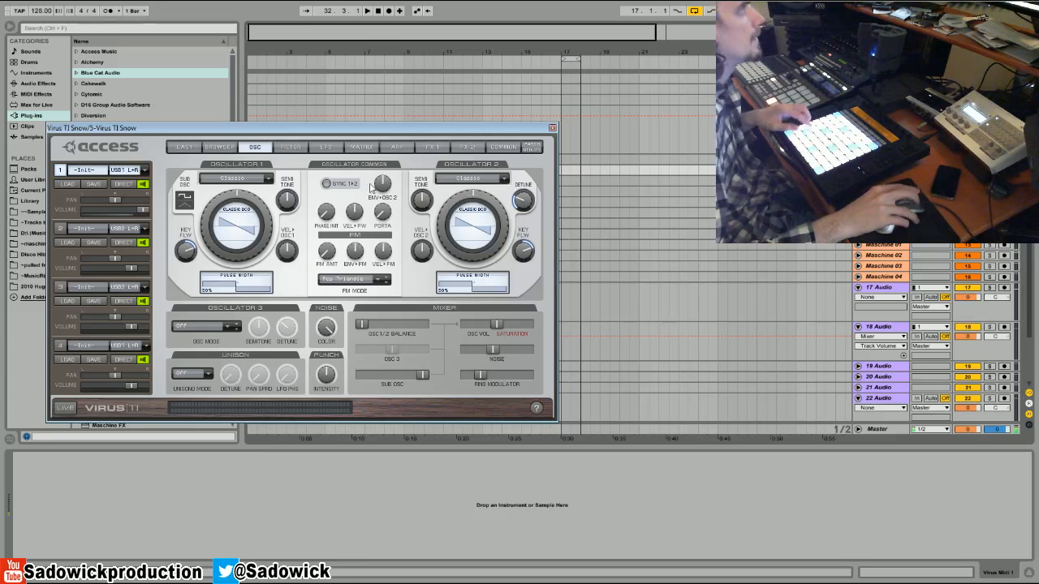
# Try the Sine Fold distortion type and raise its drive
pyautogui.click(408, 147)
pyautogui.click(432, 147)
pyautogui.click(244, 325)
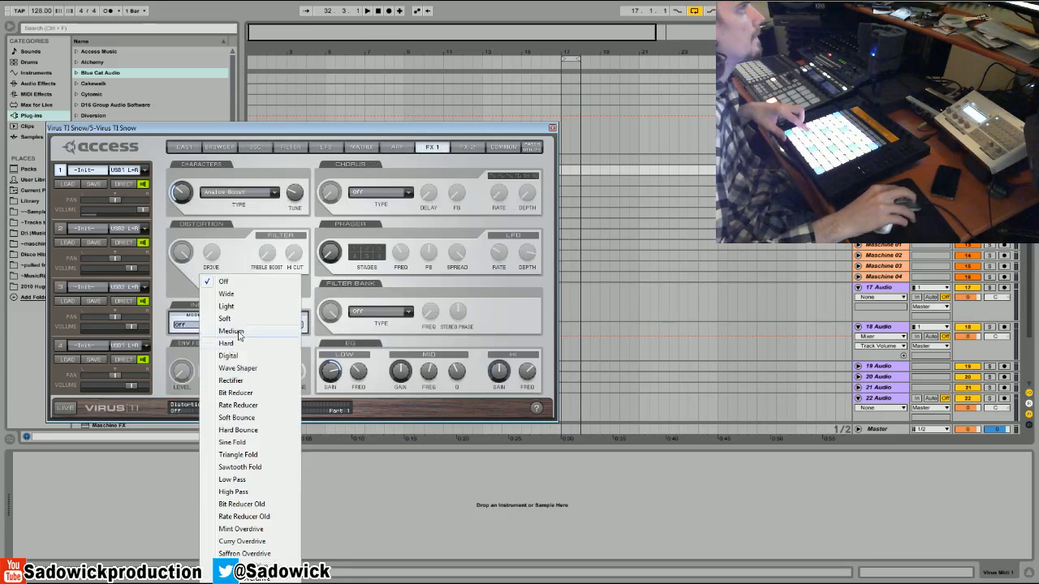
pyautogui.click(232, 442)
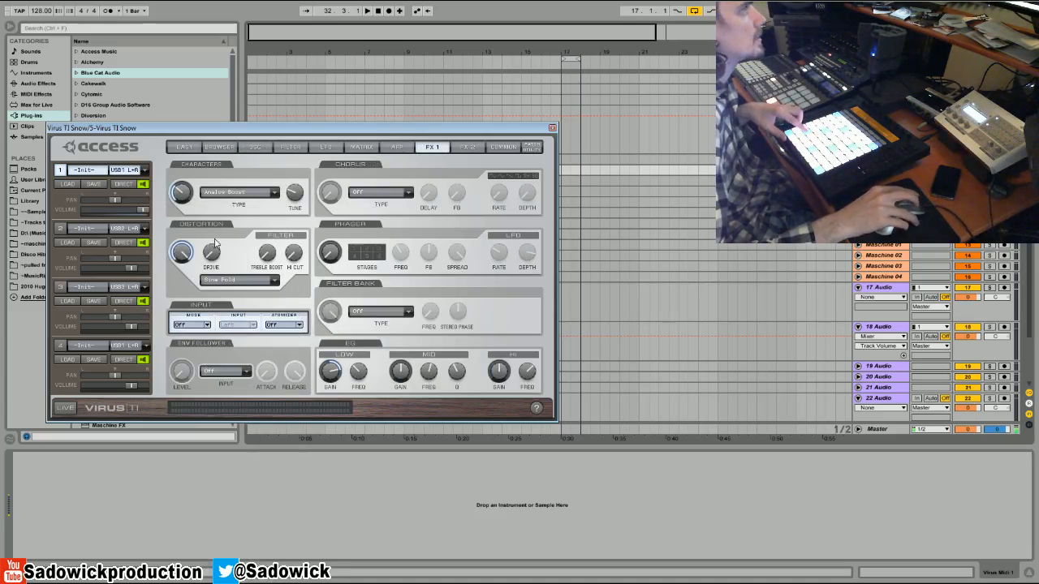
pyautogui.moveTo(211, 253); pyautogui.dragTo(218, 204)
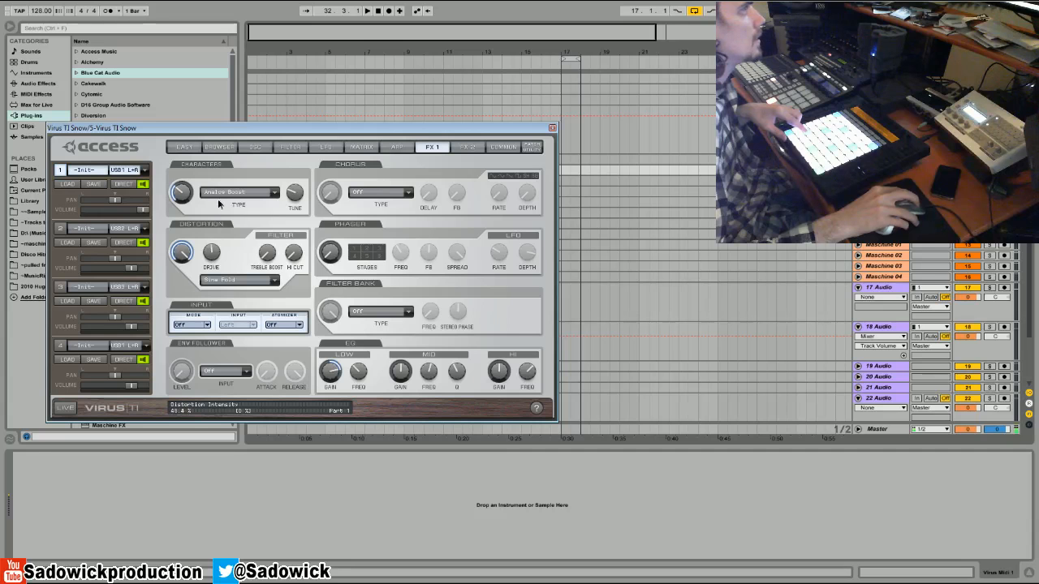
# Try the Sawtooth Fold distortion type and adjust its drive
pyautogui.click(256, 280)
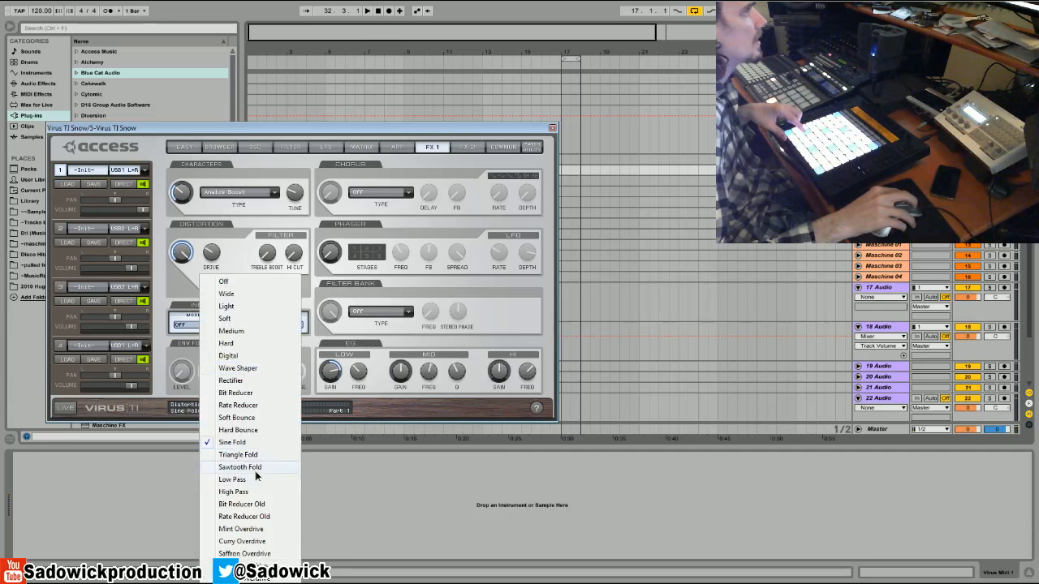
pyautogui.click(250, 468)
pyautogui.moveTo(217, 280); pyautogui.dragTo(223, 246)
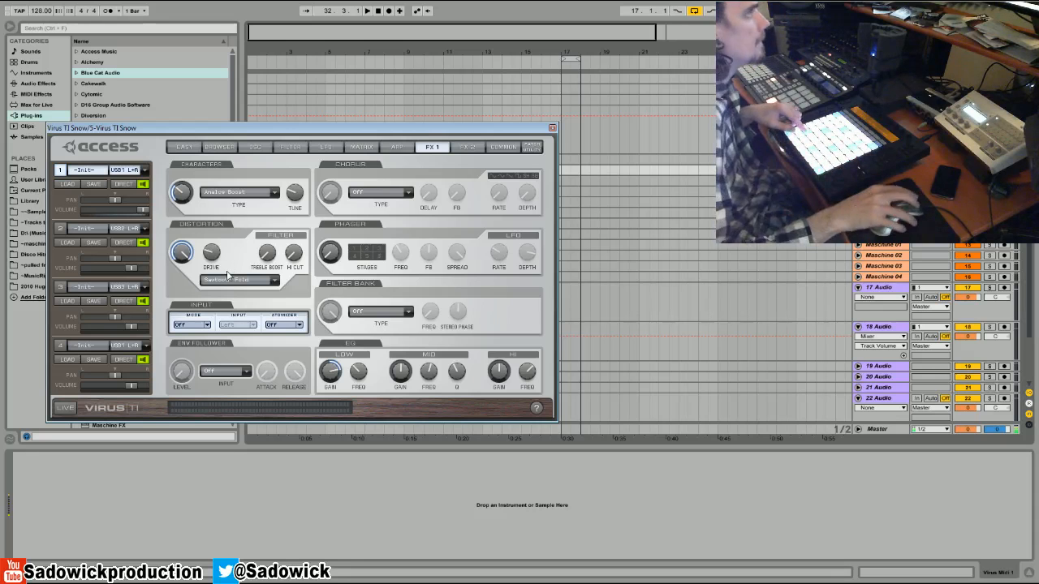
# Set the distortion type to Chili Overdrive and the character type to Speaker Cabinet
pyautogui.moveTo(252, 279); pyautogui.dragTo(311, 511)
pyautogui.click(221, 284)
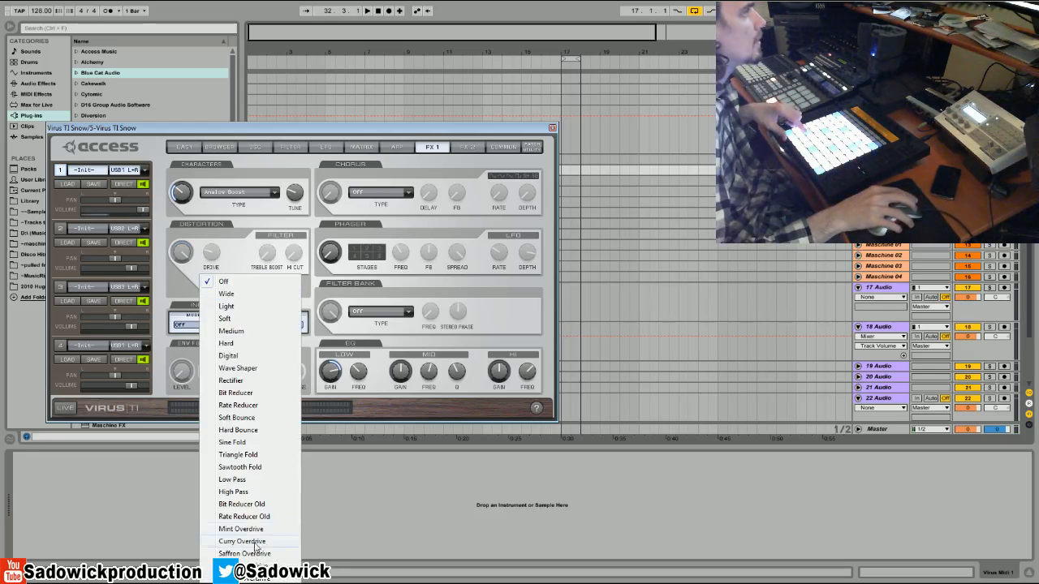
pyautogui.click(265, 534)
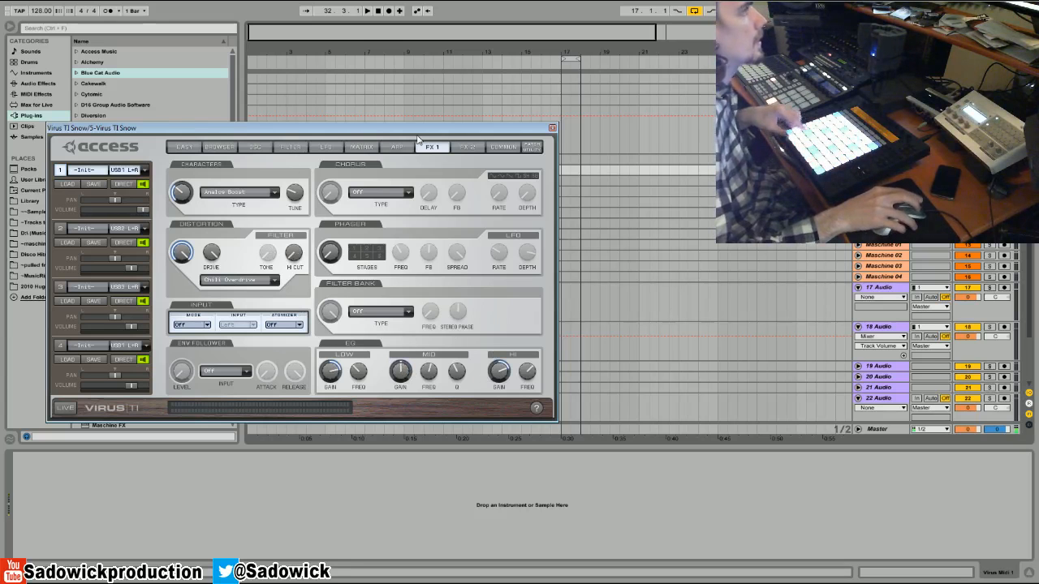
pyautogui.click(265, 195)
pyautogui.click(270, 295)
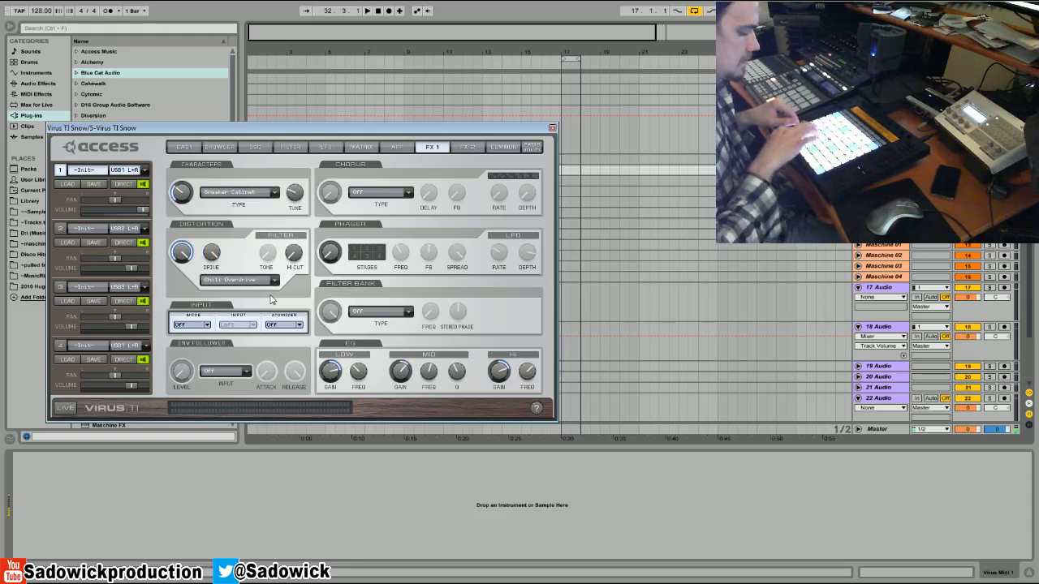
# Try the Onion Overdrive distortion type while varying its drive and tone
pyautogui.click(275, 280)
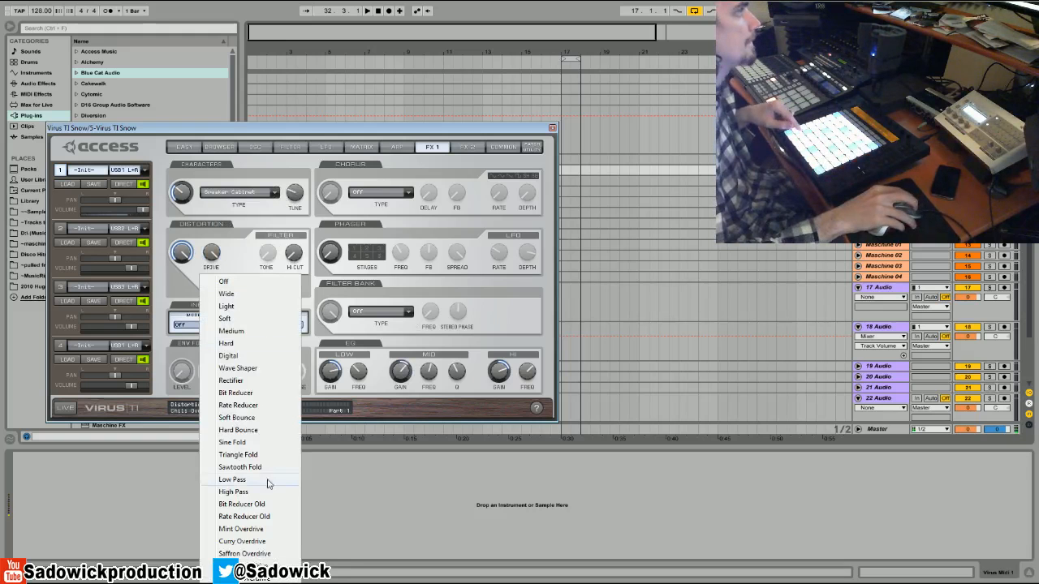
pyautogui.click(242, 565)
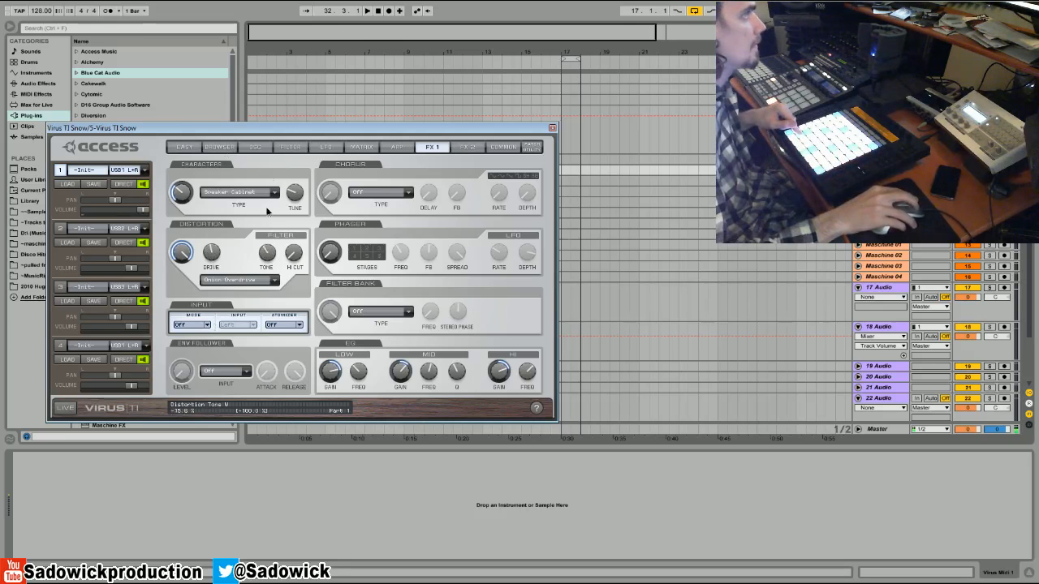
pyautogui.moveTo(209, 253); pyautogui.dragTo(182, 257)
pyautogui.moveTo(266, 249); pyautogui.dragTo(260, 255)
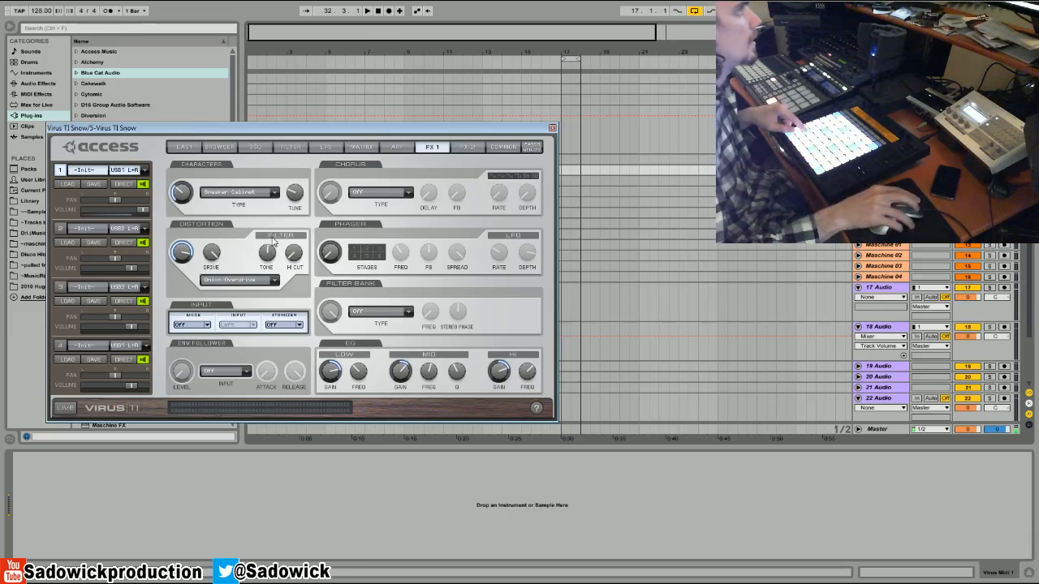
# Try the Curry Overdrive and Wave Shaper distortion types, and settle on Medium with the distortion mix at maximum
pyautogui.click(274, 280)
pyautogui.click(256, 540)
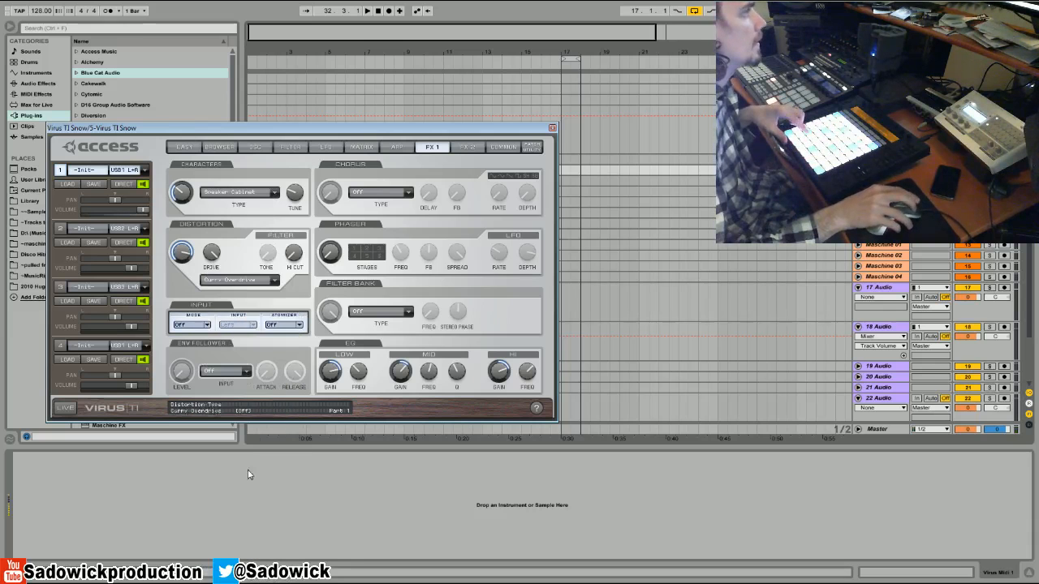
pyautogui.click(245, 284)
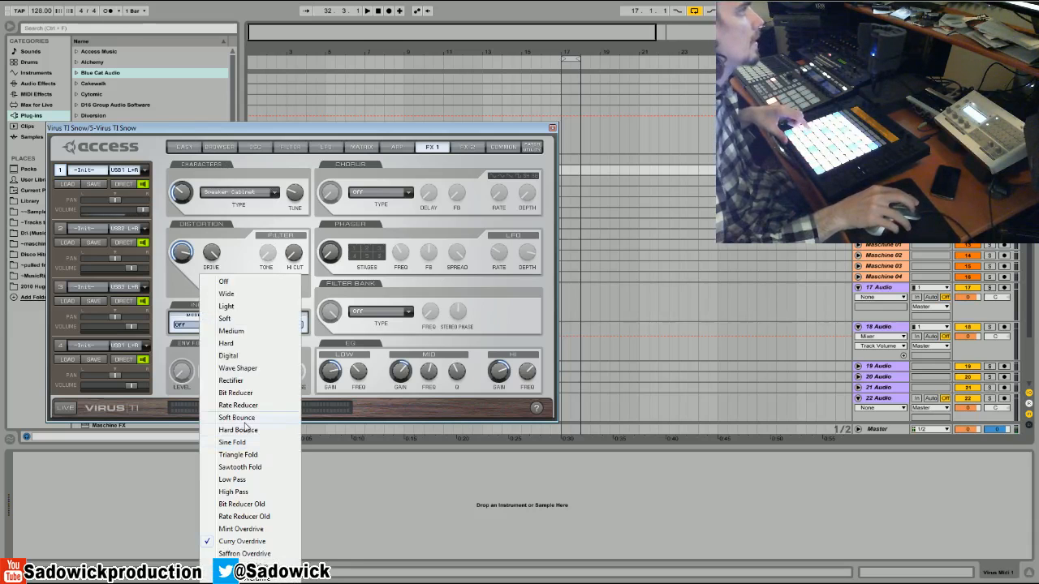
pyautogui.click(240, 368)
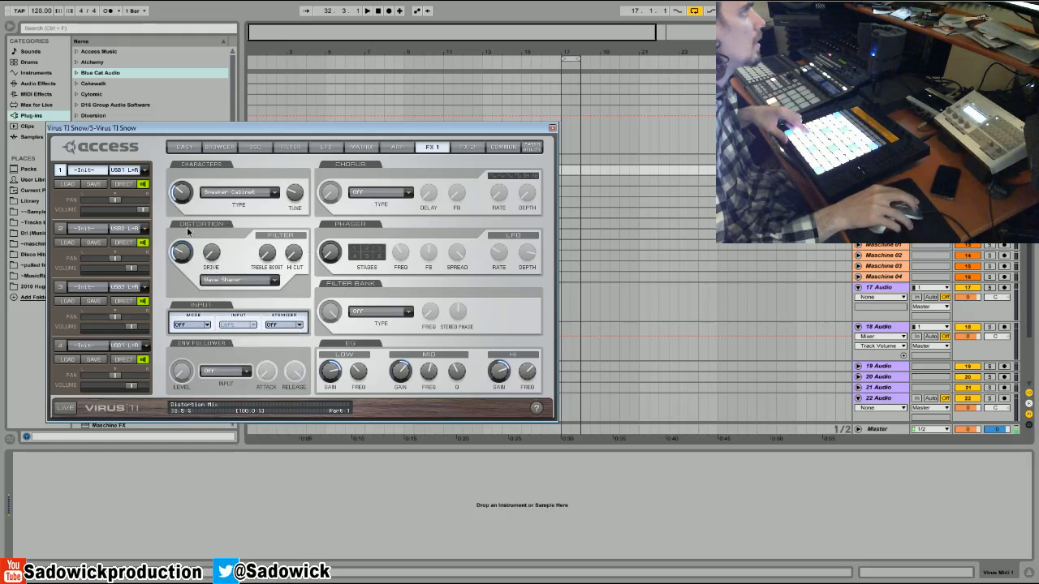
pyautogui.click(230, 281)
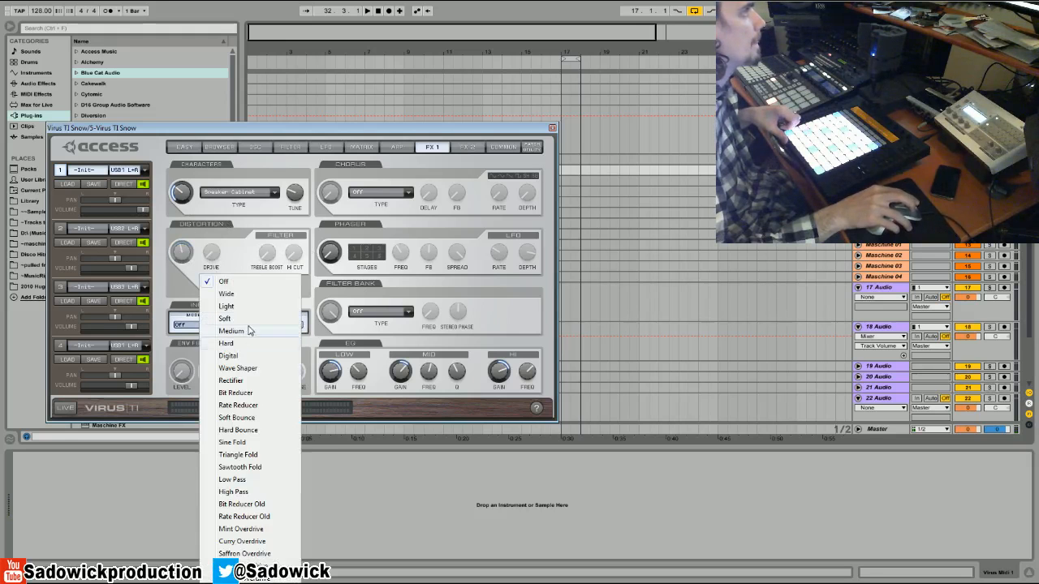
pyautogui.click(248, 331)
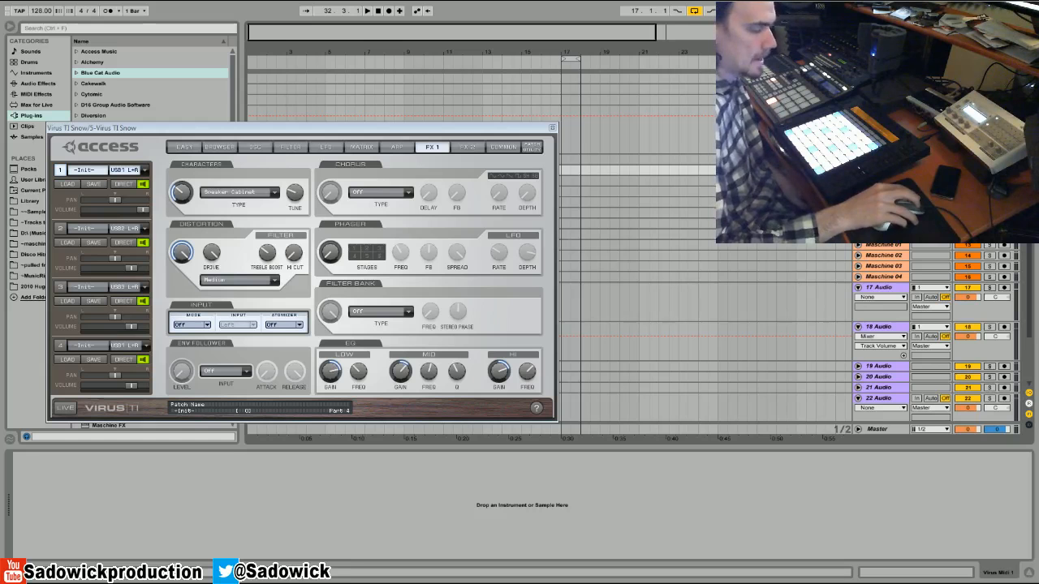
# Move the synth window clear of the browser and list the Pitch presets among the MIDI effects
pyautogui.moveTo(204, 127); pyautogui.dragTo(396, 121)
pyautogui.click(30, 94)
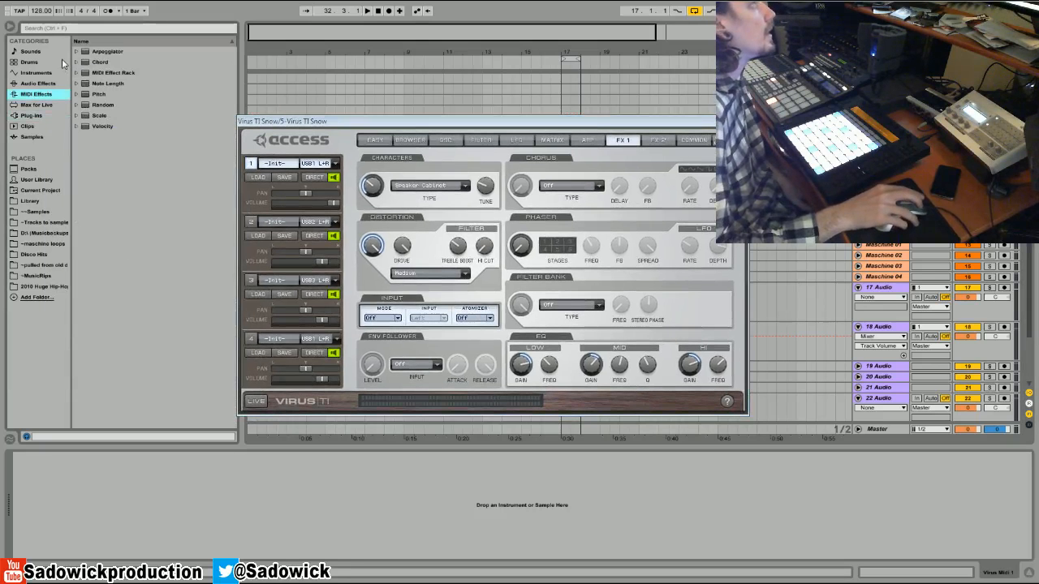
pyautogui.click(75, 95)
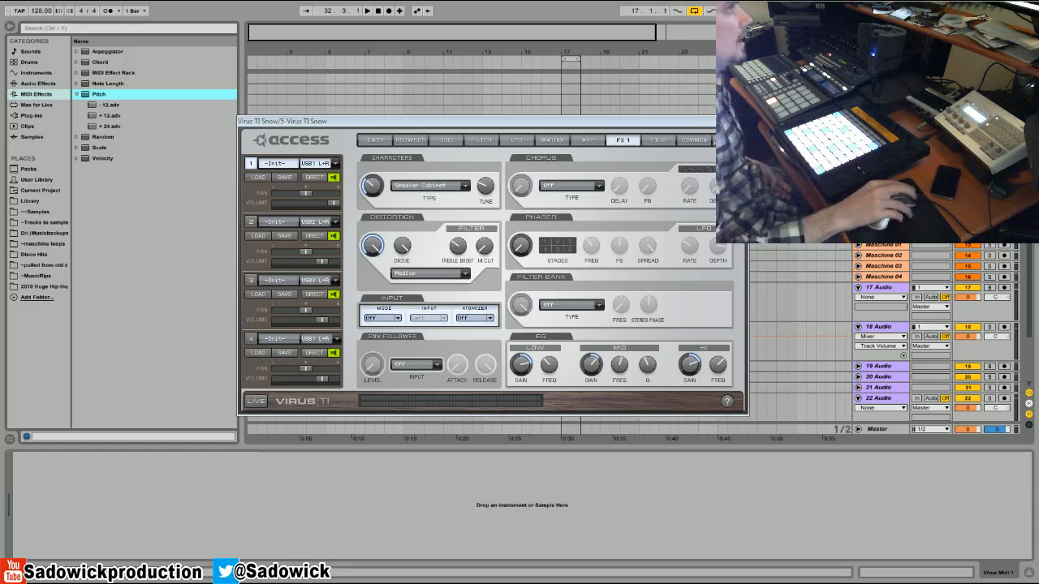
# Set oscillator 1 to HyperSaw with a detune of 110 and shift the oscillator 1/2 balance fully to oscillator 1
pyautogui.click(410, 139)
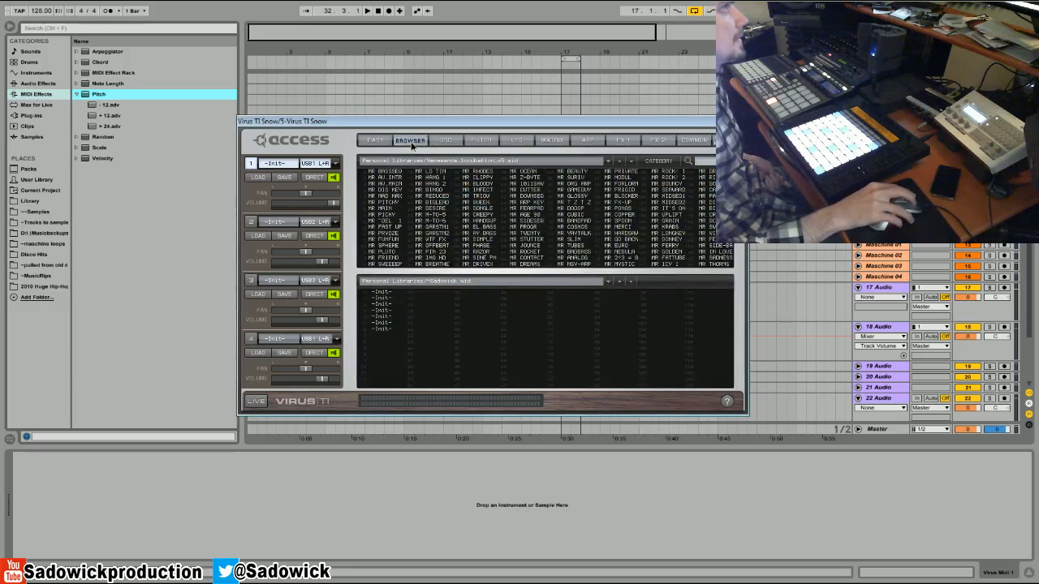
pyautogui.click(441, 142)
pyautogui.click(431, 174)
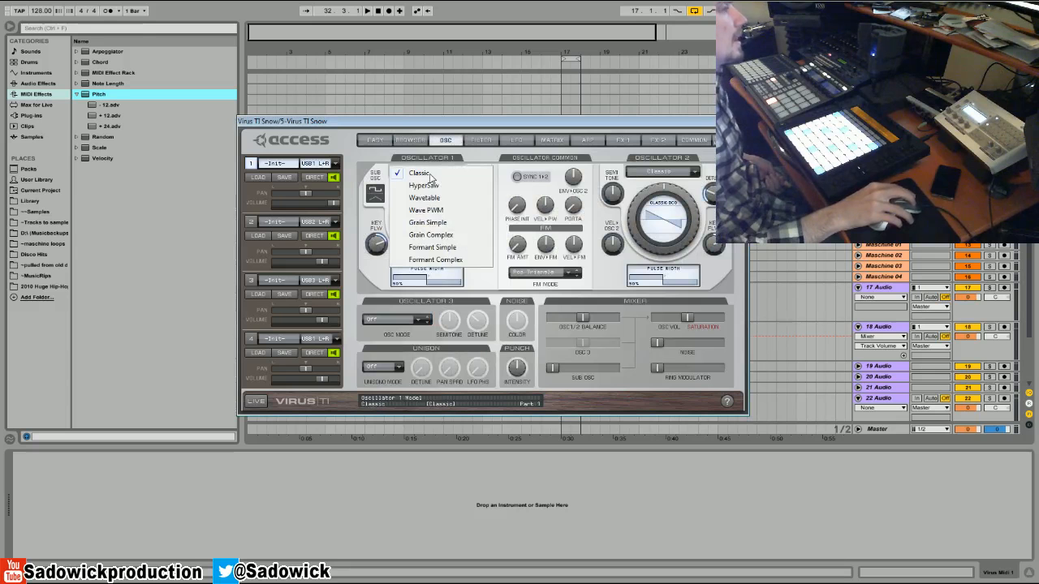
pyautogui.click(424, 186)
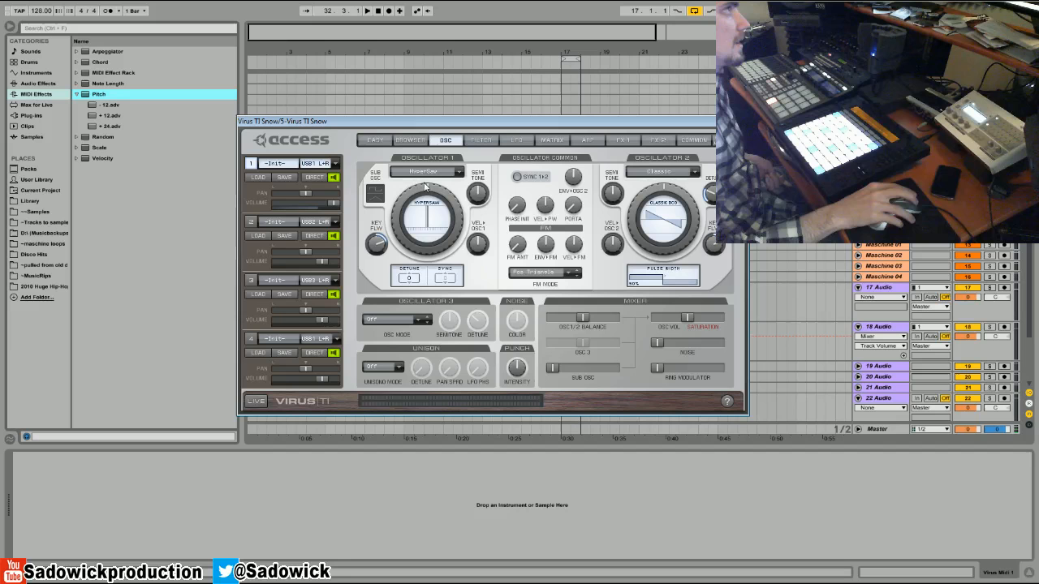
pyautogui.moveTo(410, 282); pyautogui.dragTo(423, 75)
pyautogui.moveTo(401, 219); pyautogui.dragTo(400, 109)
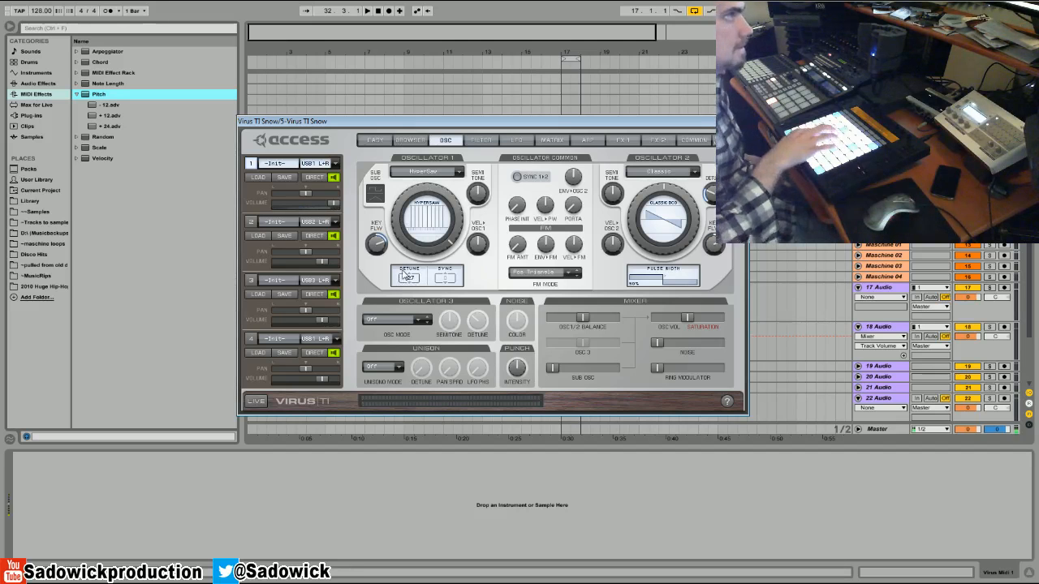
pyautogui.moveTo(583, 318); pyautogui.dragTo(474, 305)
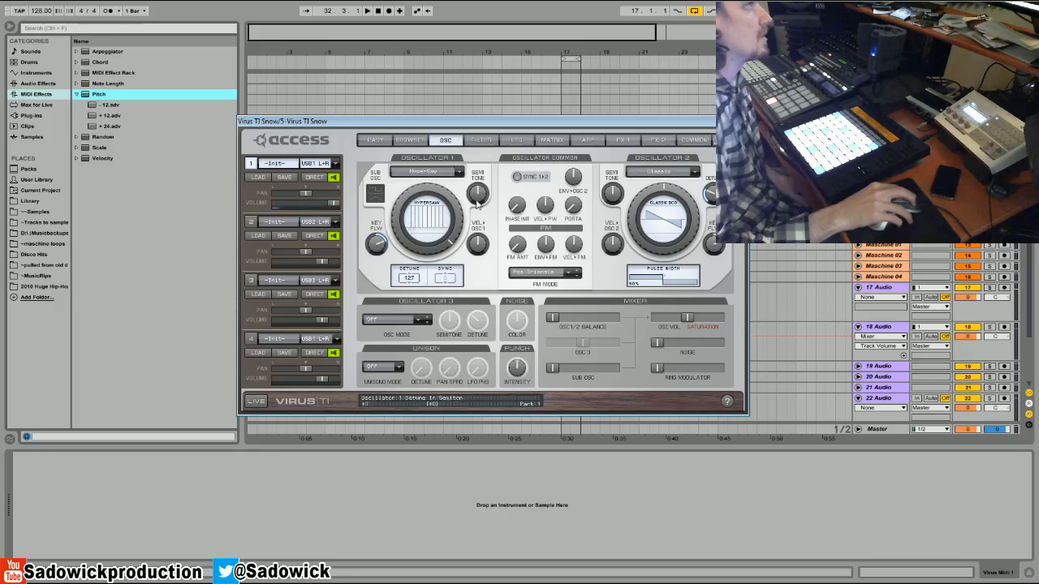
pyautogui.moveTo(411, 279); pyautogui.dragTo(413, 292)
# Slow down LFO 1 and apply it as modulation to oscillators 1 and 2
pyautogui.click(553, 140)
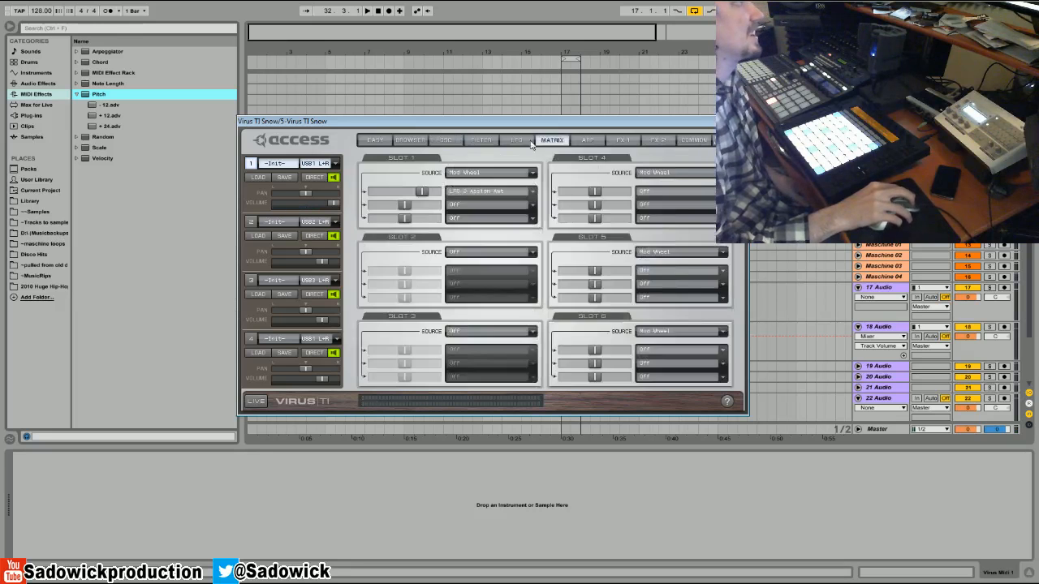
pyautogui.click(516, 140)
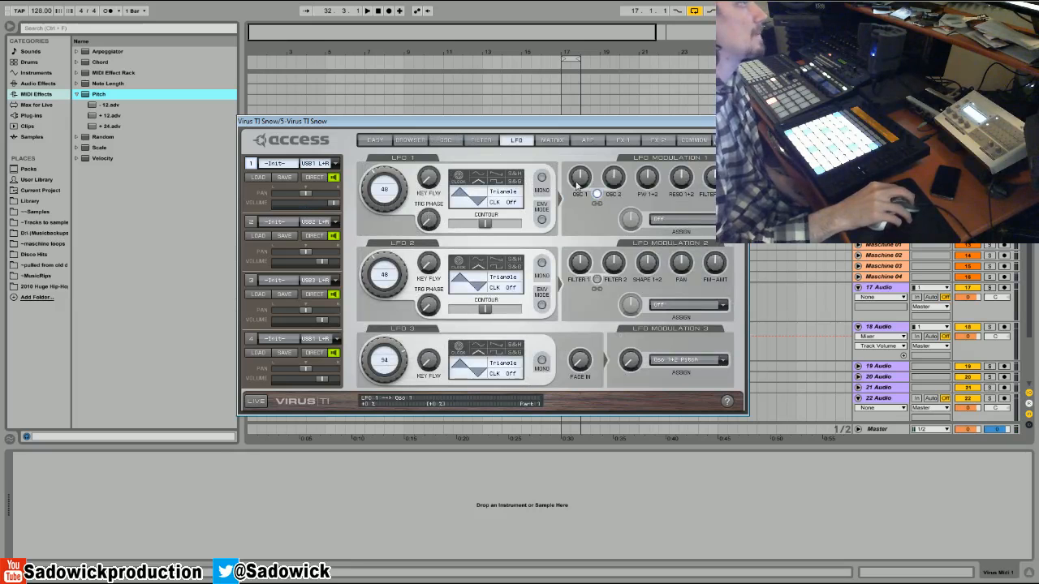
pyautogui.moveTo(384, 185)
pyautogui.mouseDown()
pyautogui.moveTo(396, 93)
pyautogui.moveTo(398, 185)
pyautogui.moveTo(388, 191)
pyautogui.mouseUp()
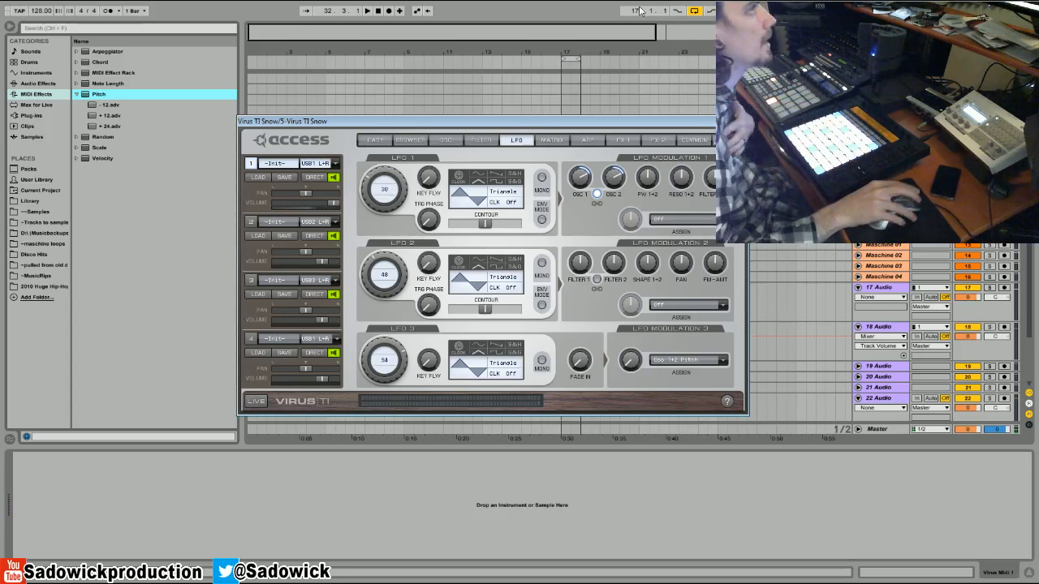
# Keep the key mode on Poly and set the pitch bender range to -12 down and +12 up
pyautogui.click(695, 140)
pyautogui.click(491, 190)
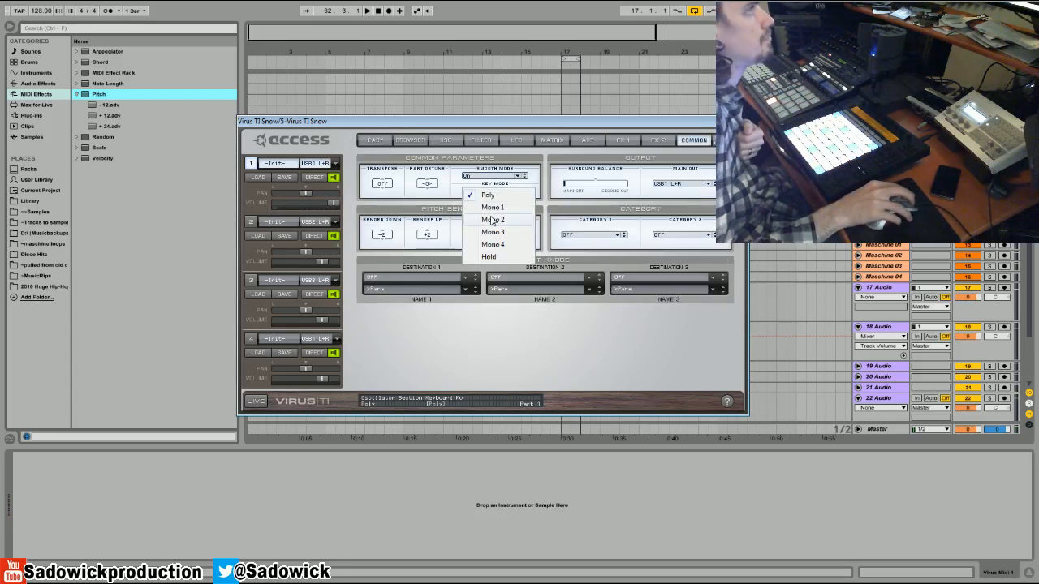
pyautogui.click(485, 195)
pyautogui.moveTo(381, 235); pyautogui.dragTo(434, 218)
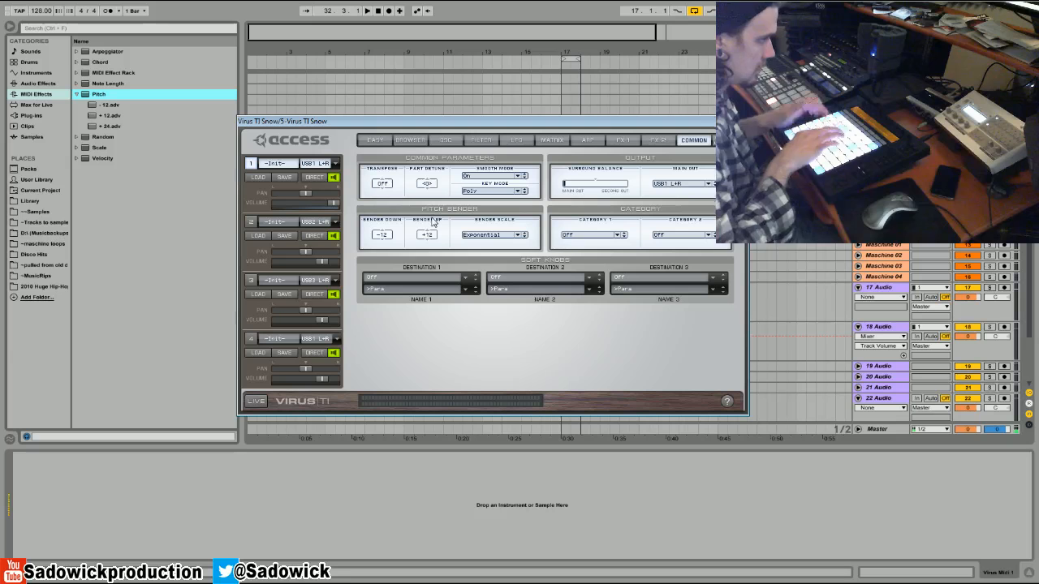
pyautogui.click(622, 142)
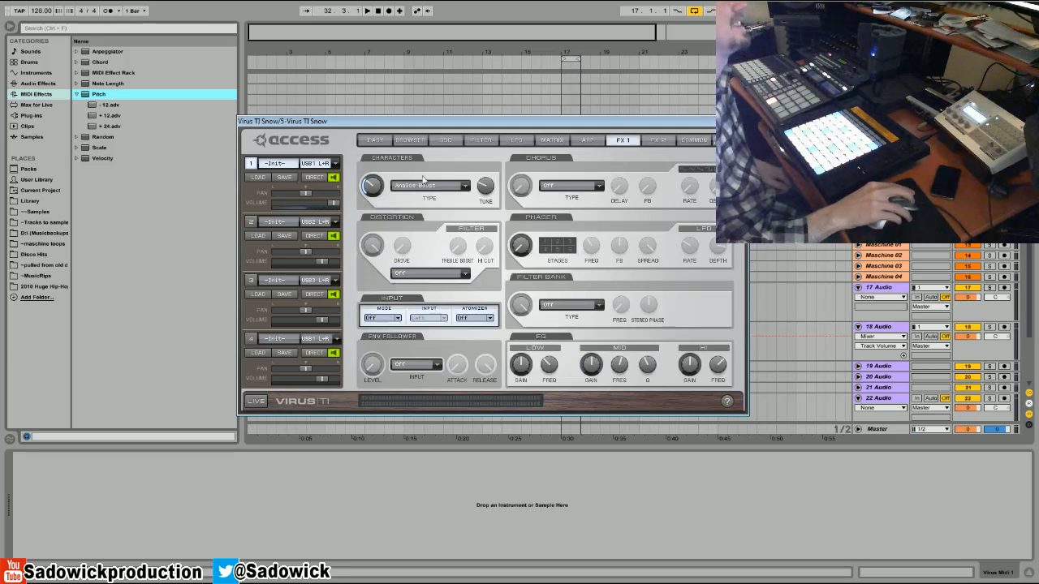
pyautogui.click(580, 143)
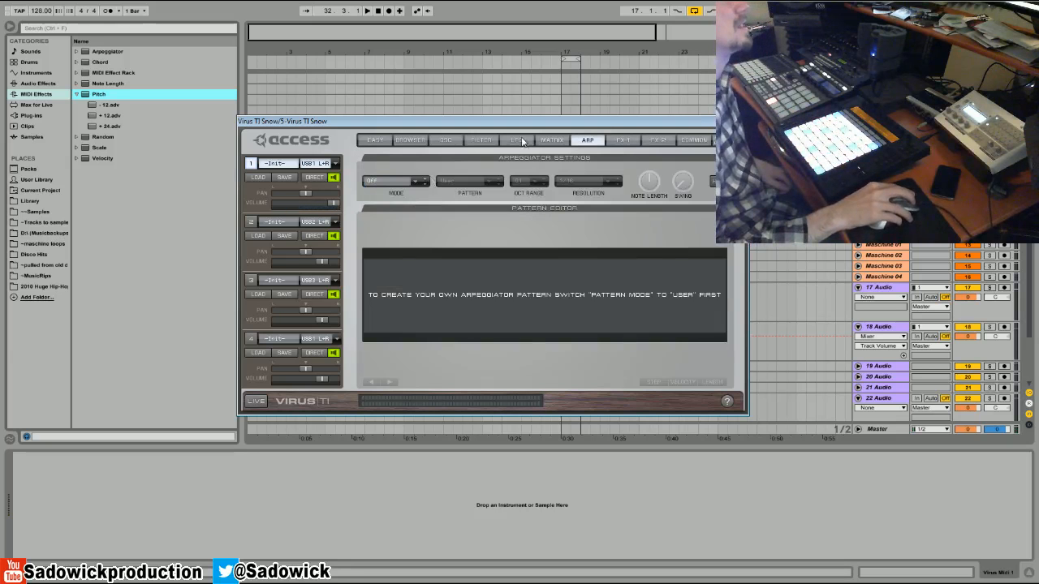
pyautogui.click(517, 142)
pyautogui.click(550, 141)
pyautogui.click(523, 142)
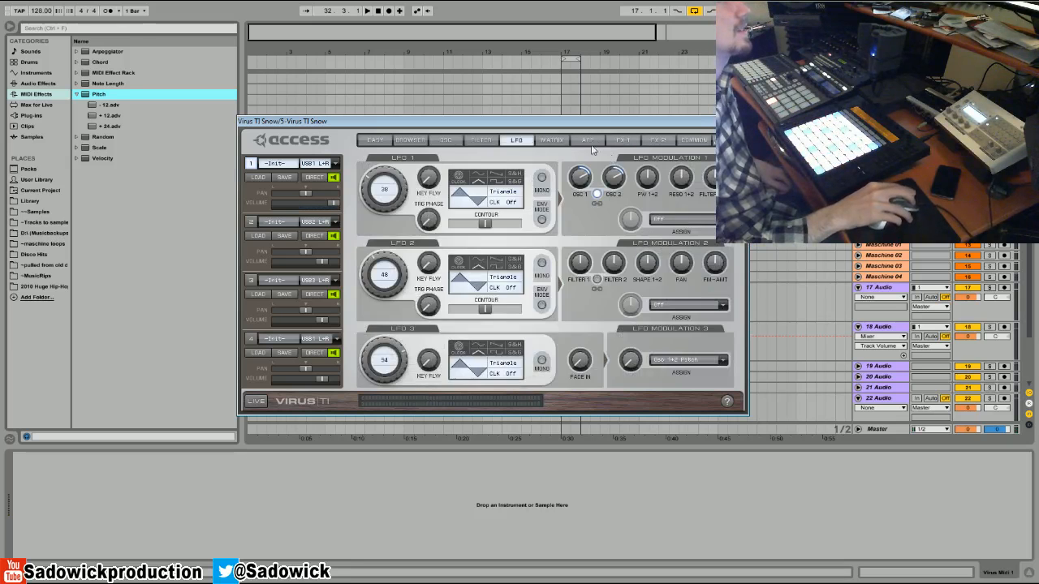
pyautogui.click(588, 142)
pyautogui.click(621, 142)
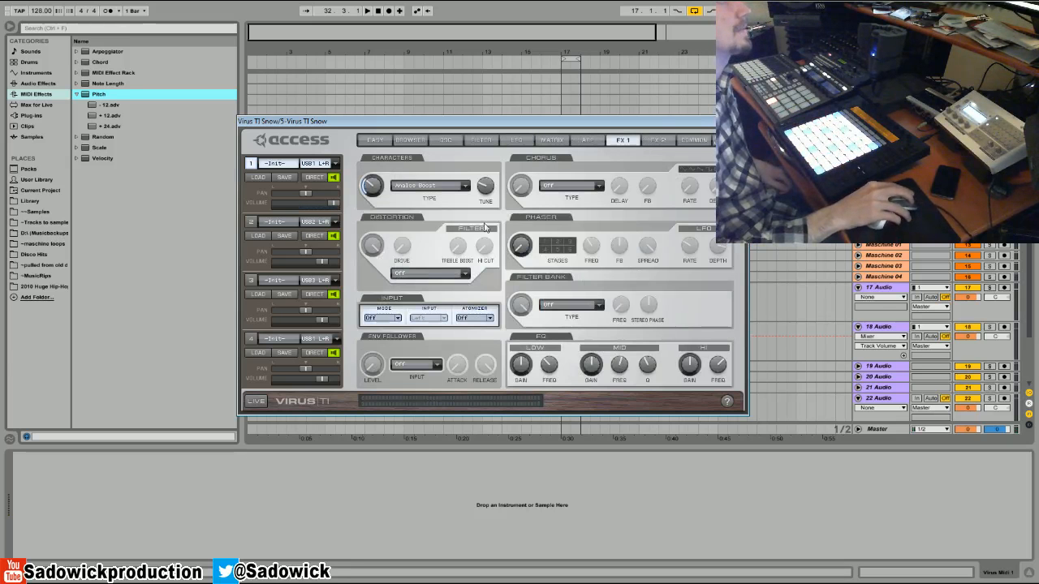
# Add a Classic delay at -4.25 dB with a 1/4 clock and more feedback, plus a reverb at about -10.25 dB
pyautogui.click(656, 142)
pyautogui.moveTo(384, 205); pyautogui.dragTo(383, 150)
pyautogui.click(497, 206)
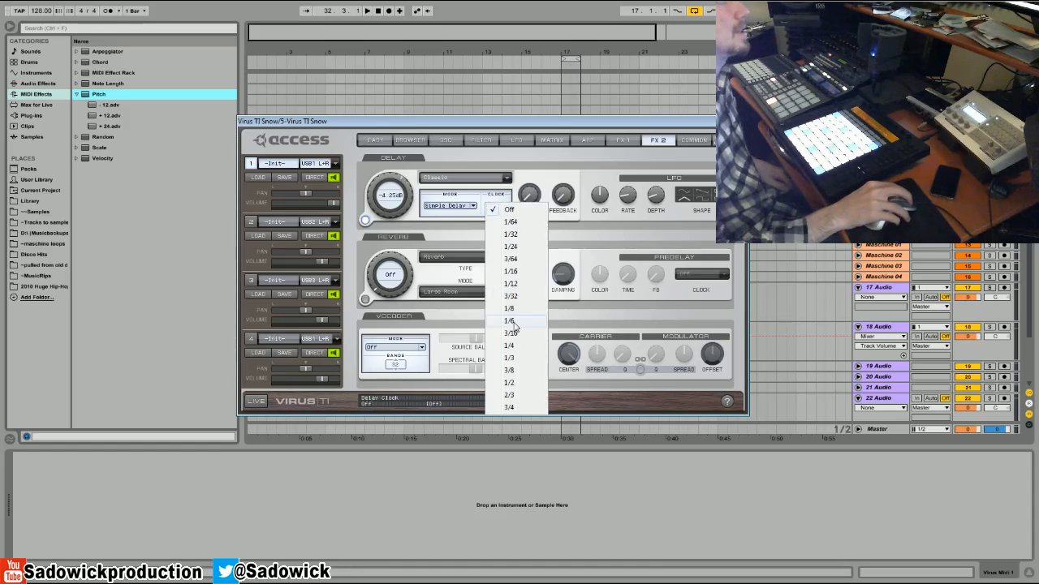
pyautogui.click(524, 347)
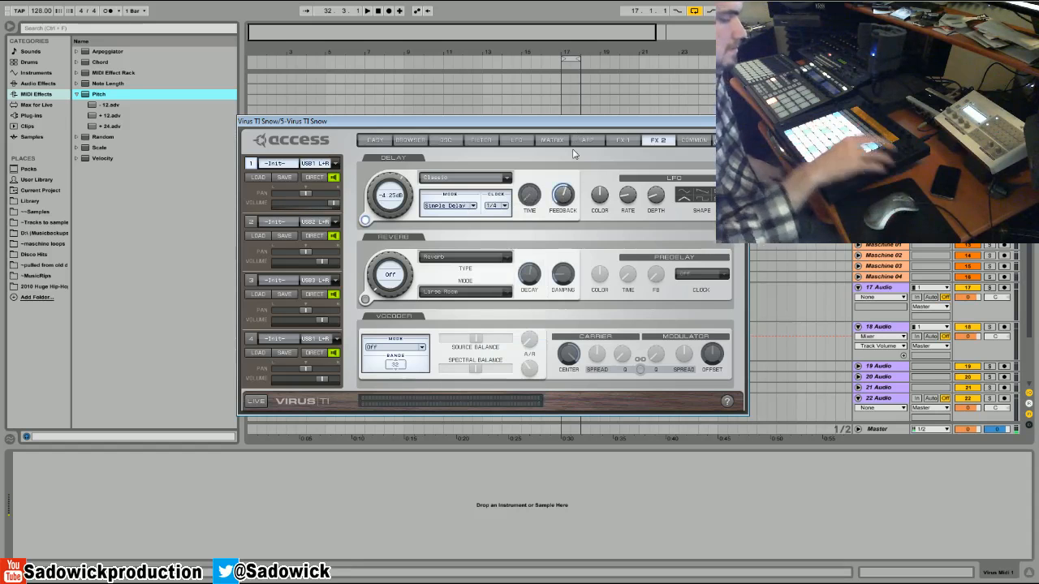
pyautogui.moveTo(378, 293); pyautogui.dragTo(371, 248)
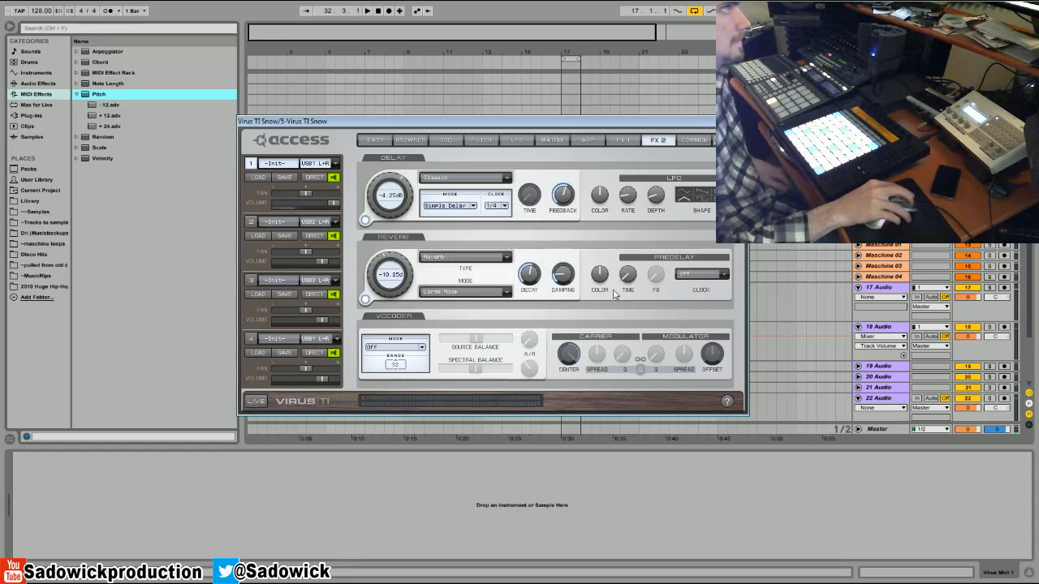
# Speed up LFO 1 by setting its rate to 104
pyautogui.click(514, 139)
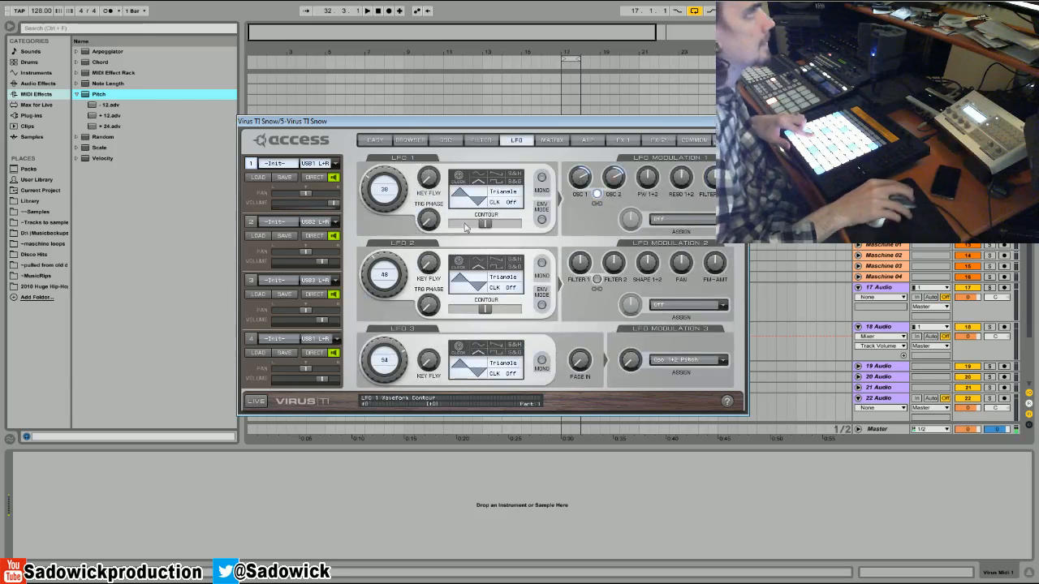
pyautogui.moveTo(367, 188); pyautogui.dragTo(384, 121)
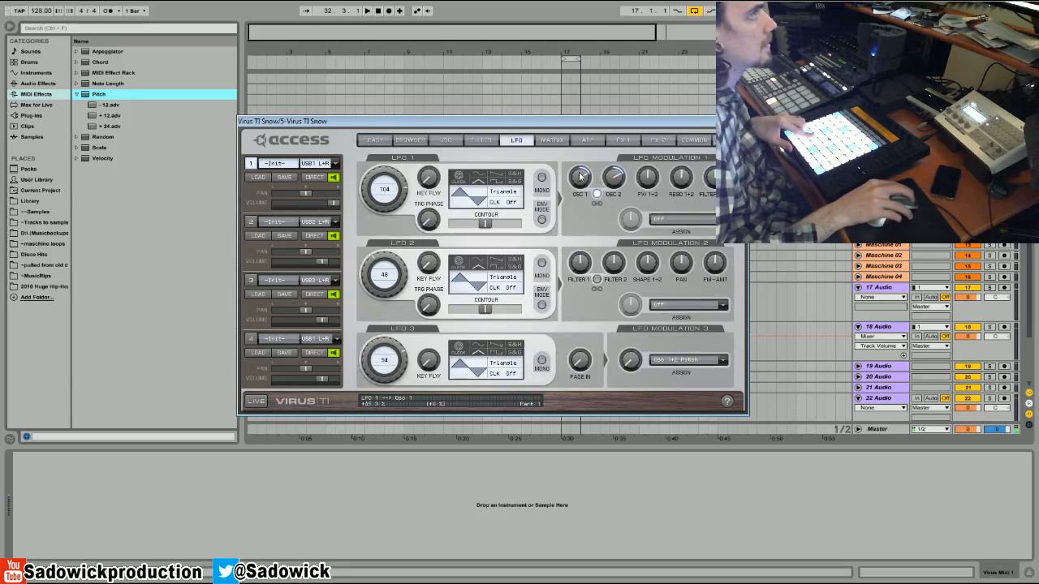
# Lower the delay level to about -15.3 dB and boost the EQ's high gain
pyautogui.click(623, 139)
pyautogui.click(658, 140)
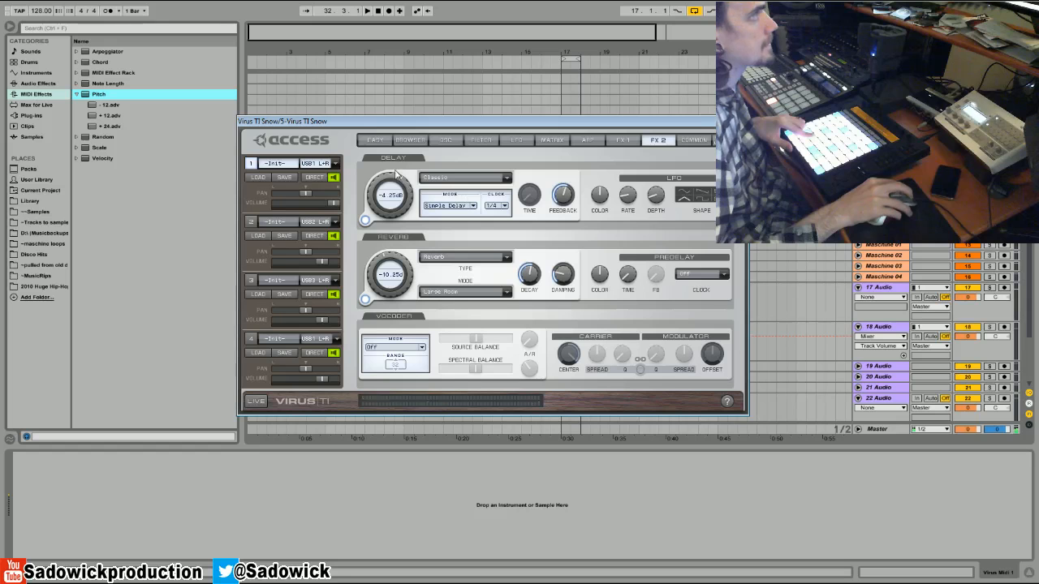
pyautogui.moveTo(391, 188); pyautogui.dragTo(383, 201)
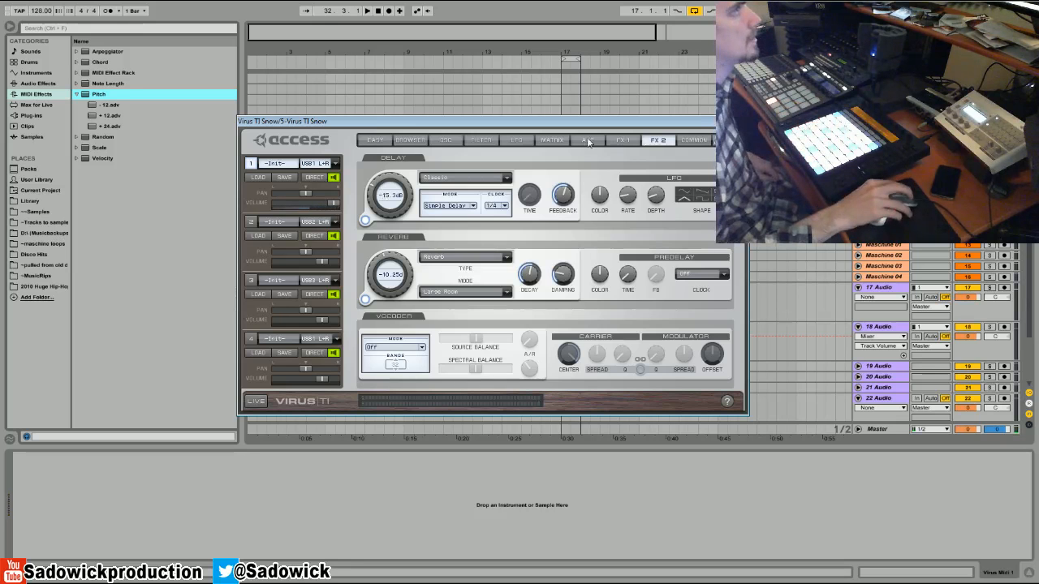
pyautogui.click(616, 142)
pyautogui.moveTo(694, 370); pyautogui.dragTo(695, 367)
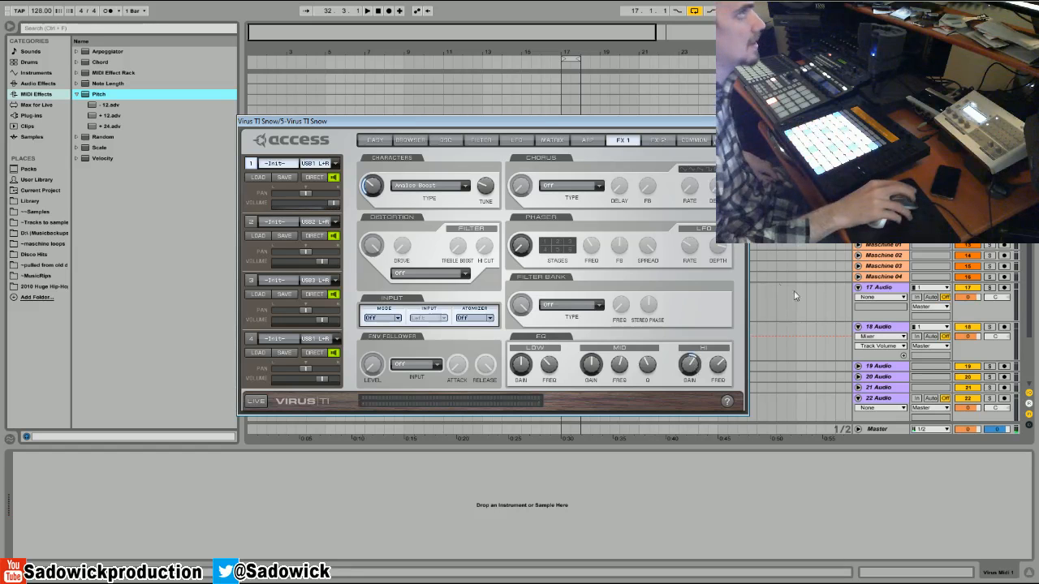
# Set the unison mode to 8 and raise the noise and sub oscillator levels in the mixer
pyautogui.click(516, 141)
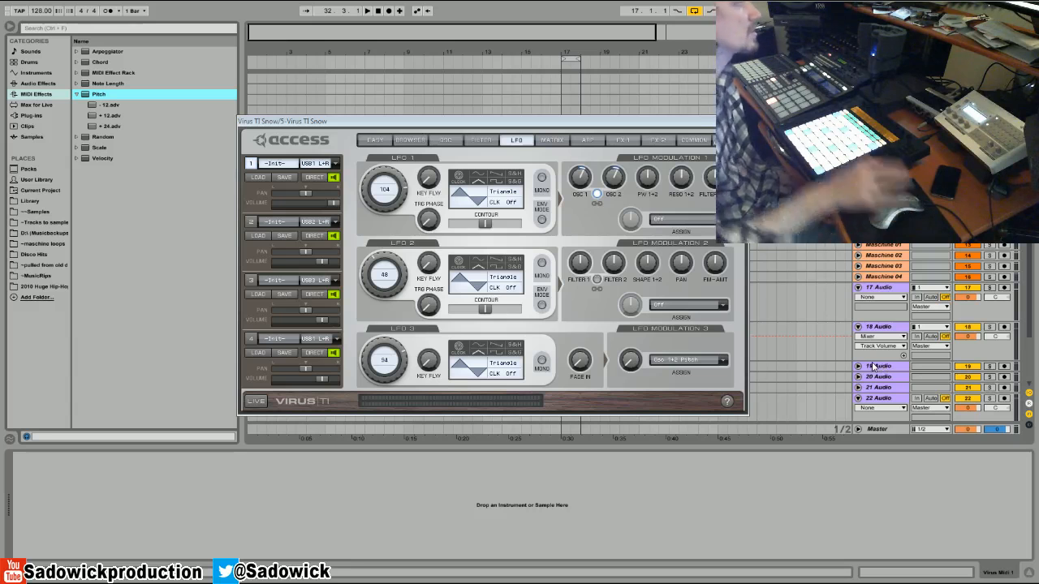
pyautogui.click(447, 140)
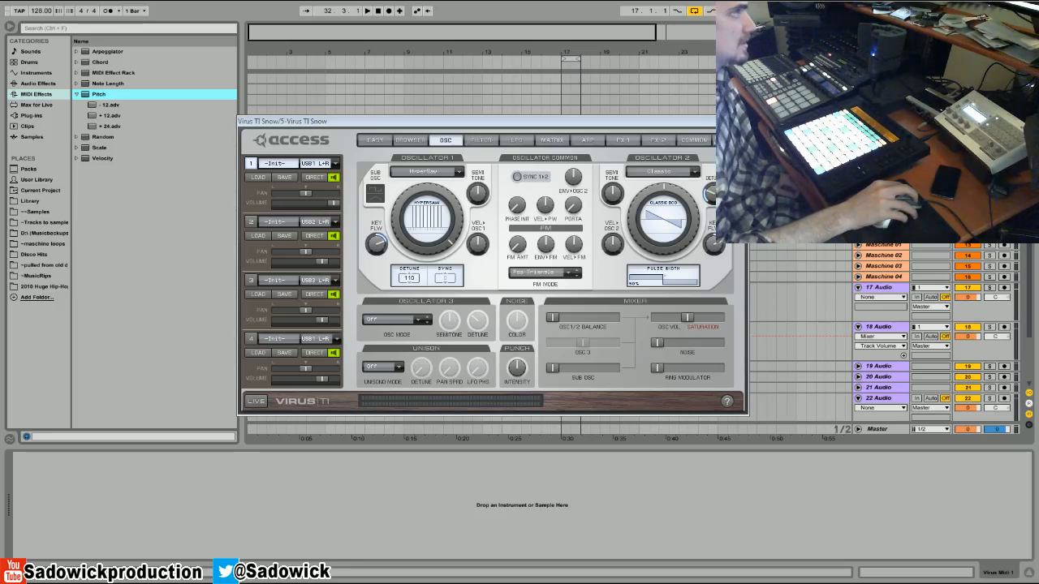
pyautogui.click(400, 369)
pyautogui.click(404, 461)
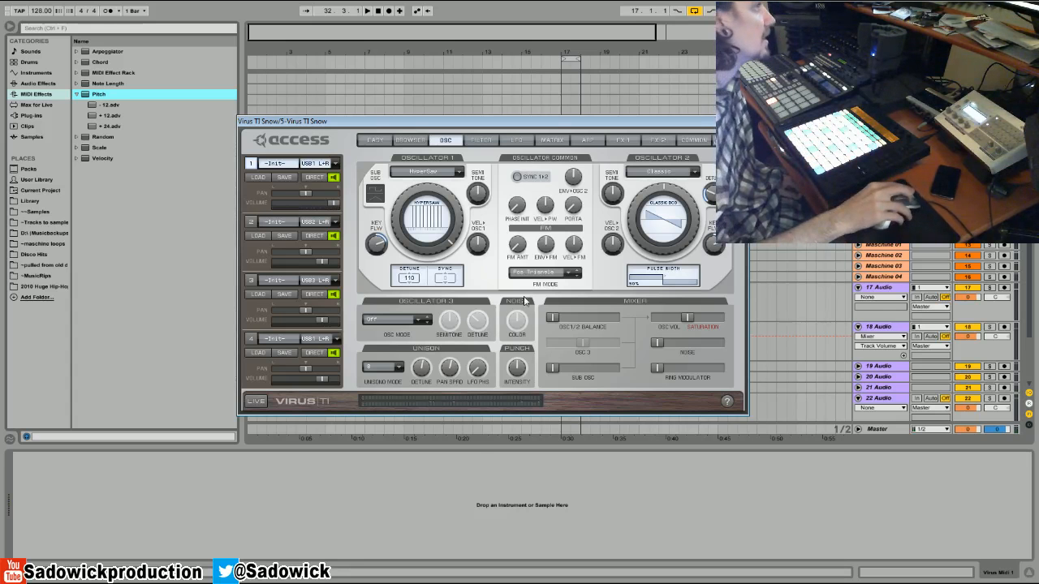
pyautogui.moveTo(658, 342); pyautogui.dragTo(679, 343)
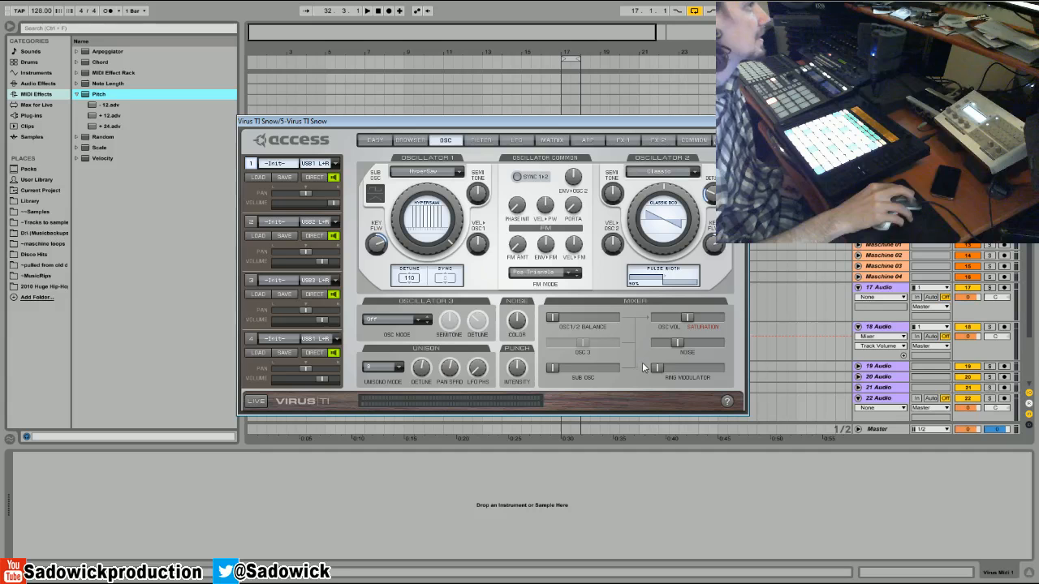
pyautogui.moveTo(555, 371); pyautogui.dragTo(582, 369)
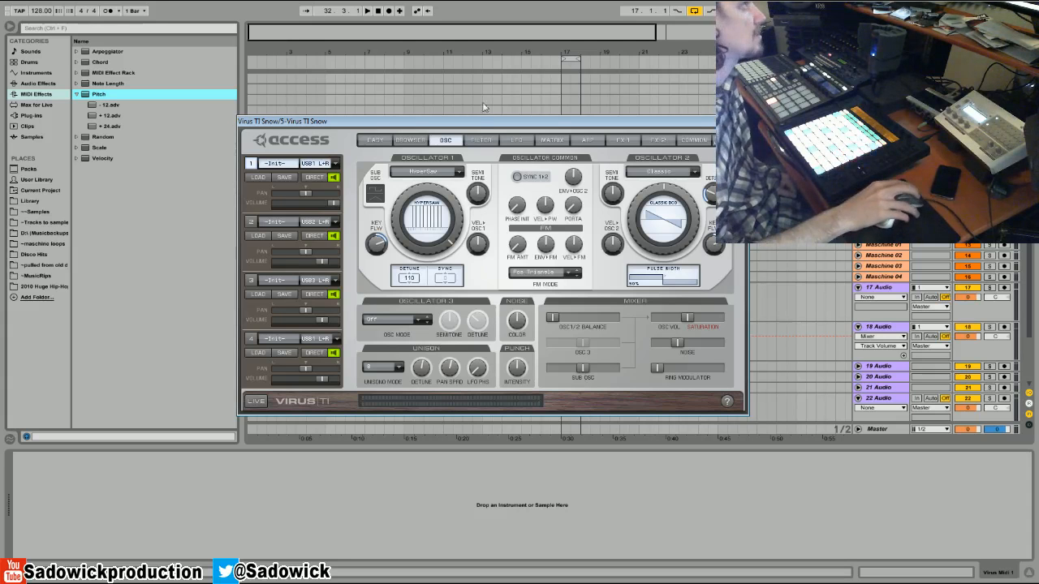
# Turn up the phaser mix and set the chorus type to Classic
pyautogui.click(482, 140)
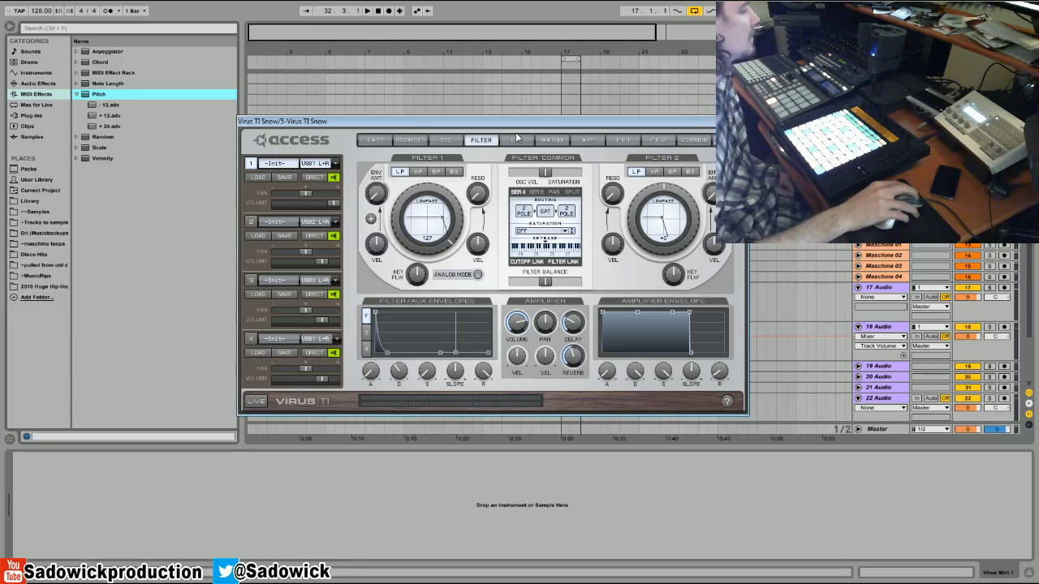
pyautogui.click(629, 140)
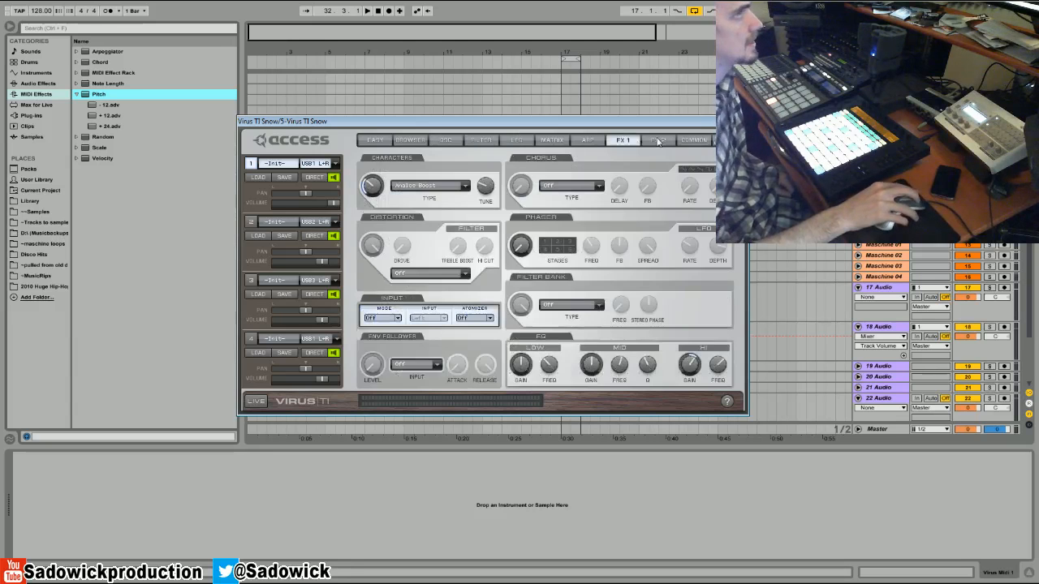
pyautogui.click(658, 141)
pyautogui.click(625, 142)
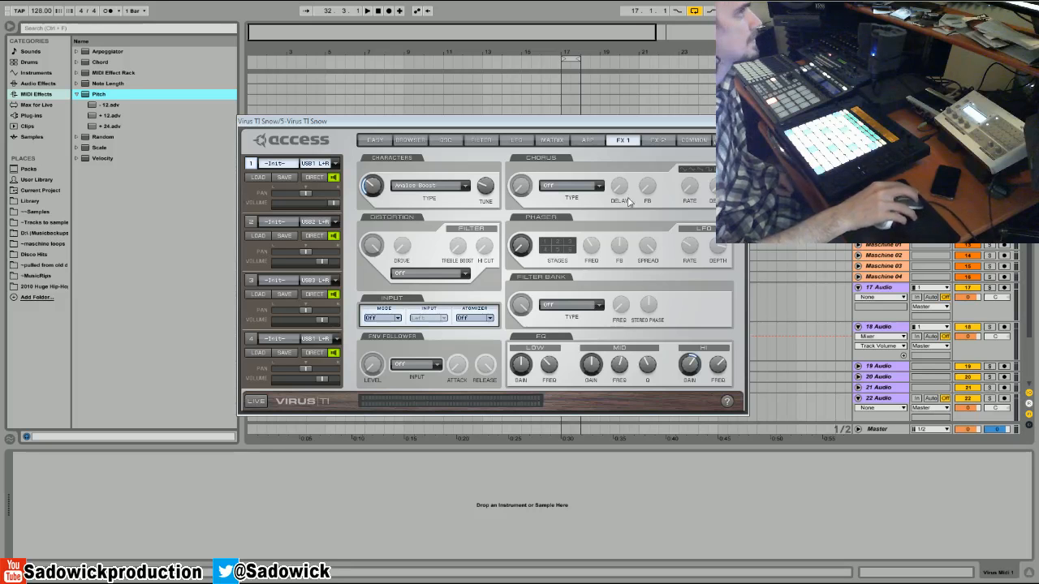
pyautogui.moveTo(522, 247); pyautogui.dragTo(533, 200)
pyautogui.click(573, 186)
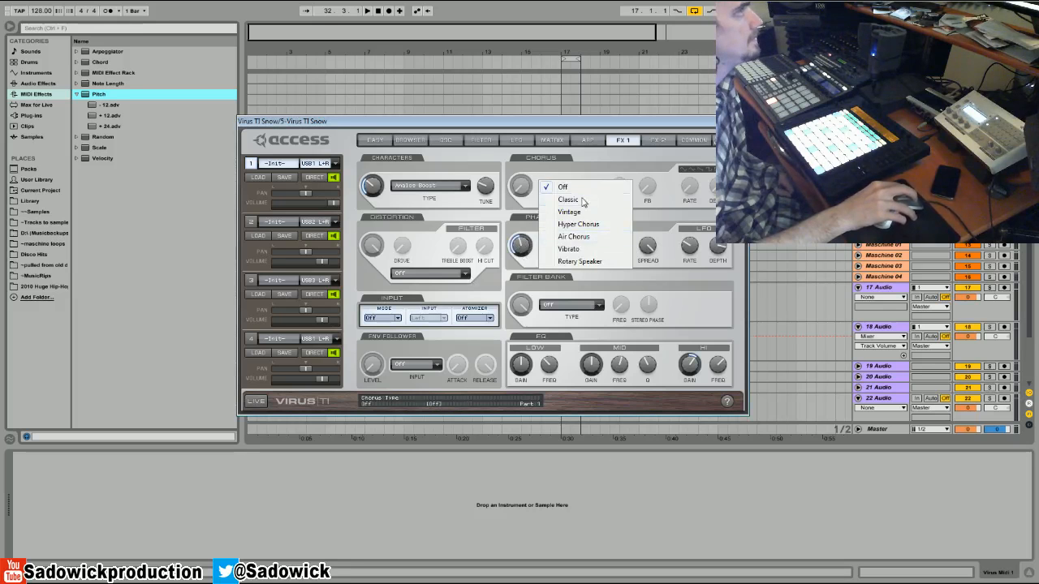
pyautogui.click(581, 201)
# Lengthen the amplifier envelope's release, and adjust the phaser mix and lower part 1's volume
pyautogui.click(482, 139)
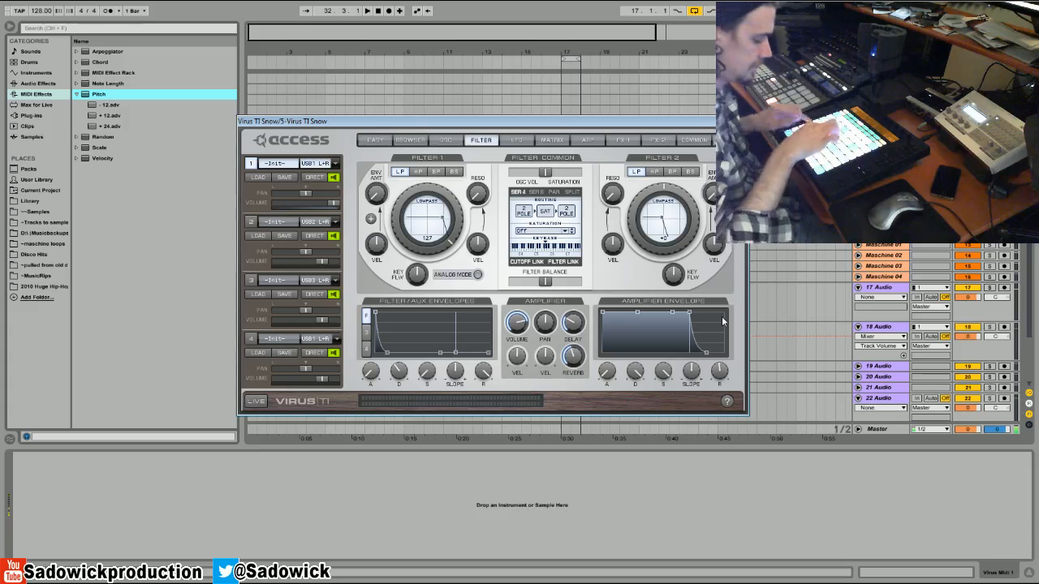
pyautogui.click(587, 140)
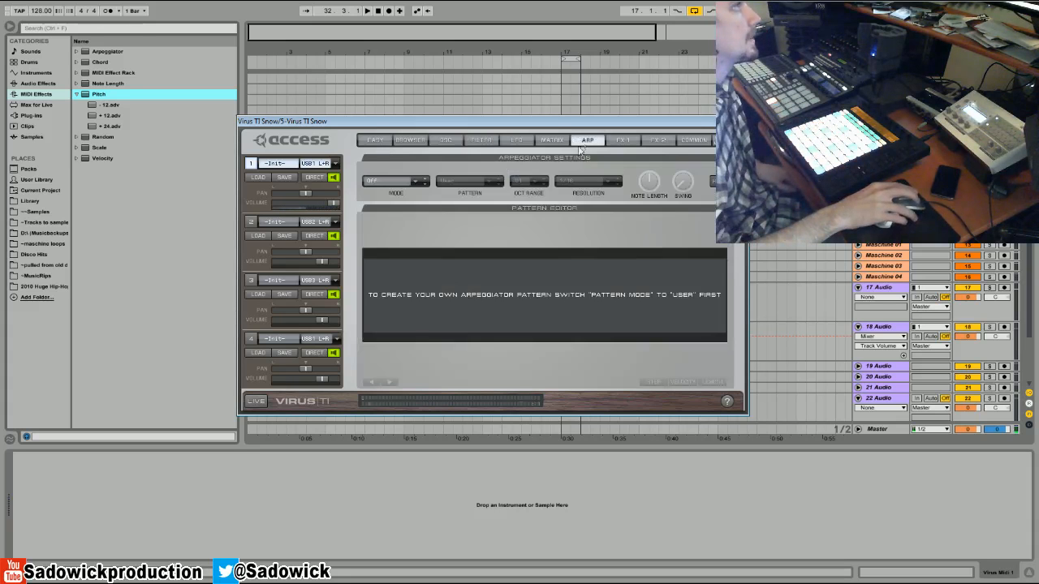
pyautogui.click(552, 140)
pyautogui.click(612, 142)
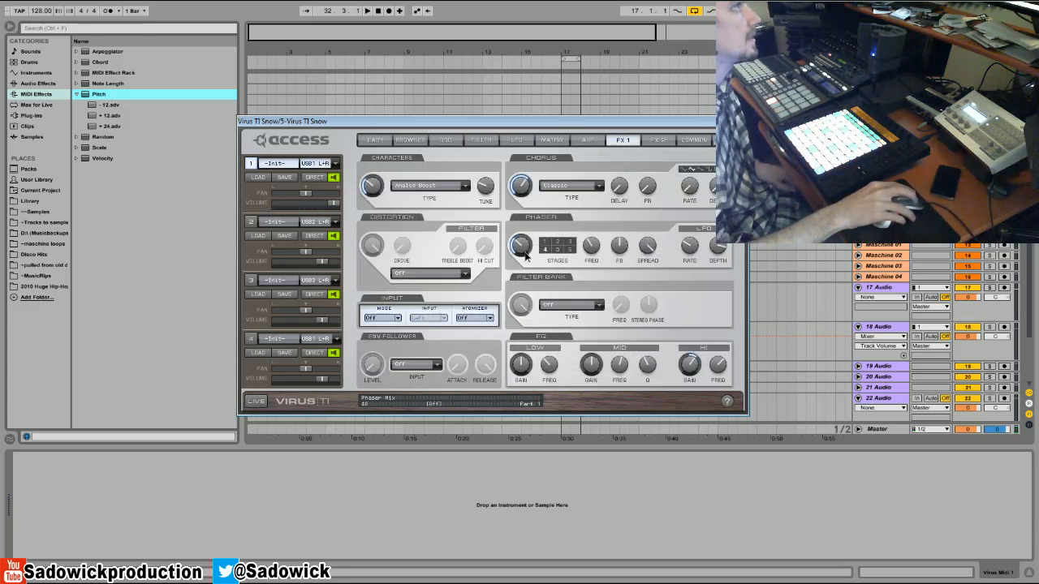
pyautogui.moveTo(332, 203); pyautogui.dragTo(315, 205)
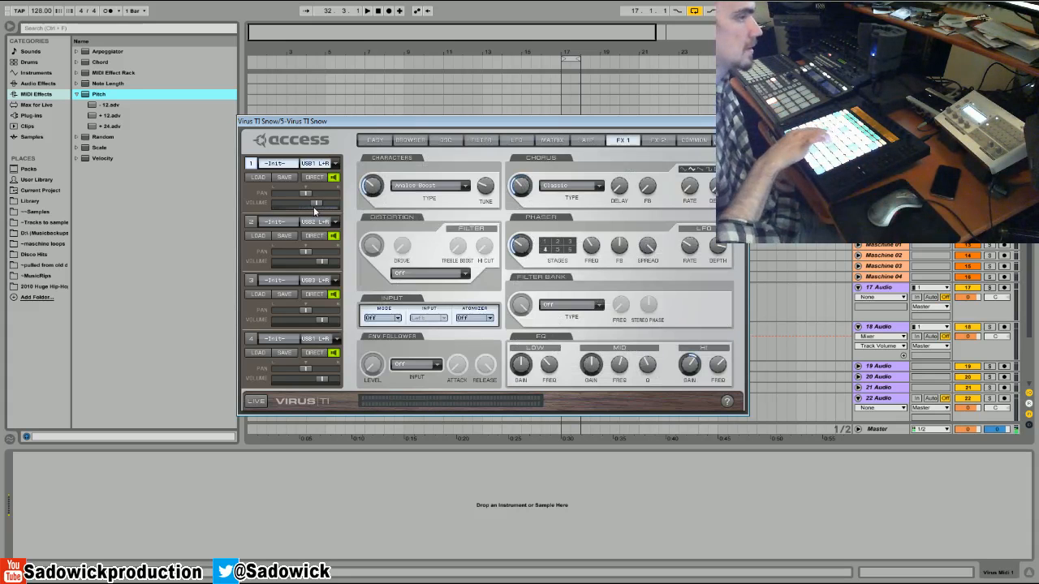
# Raise part 1's volume and boost the EQ's high and mid gain
pyautogui.moveTo(320, 206)
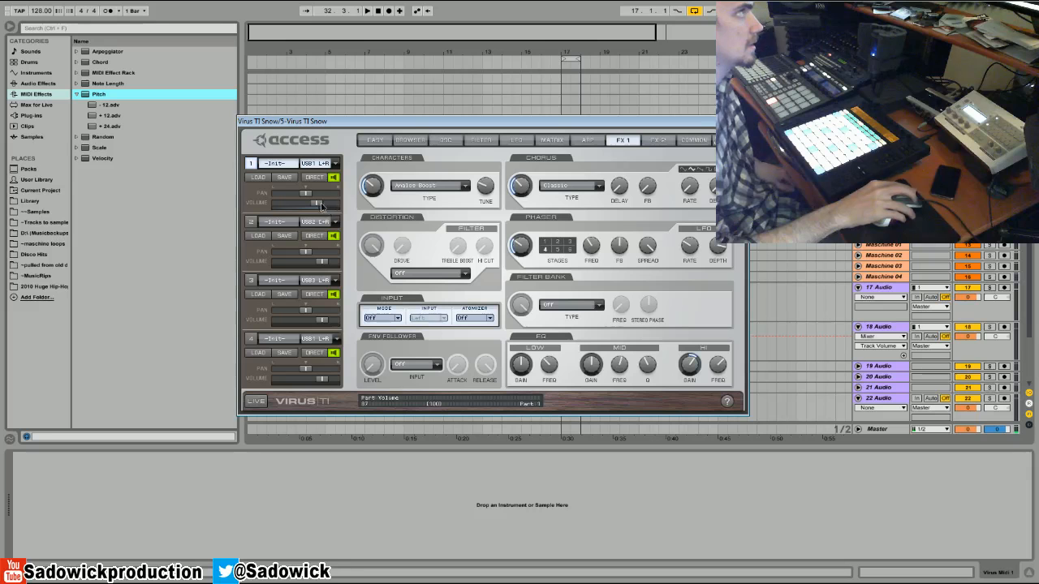
pyautogui.moveTo(327, 207); pyautogui.dragTo(331, 208)
pyautogui.moveTo(691, 367); pyautogui.dragTo(691, 358)
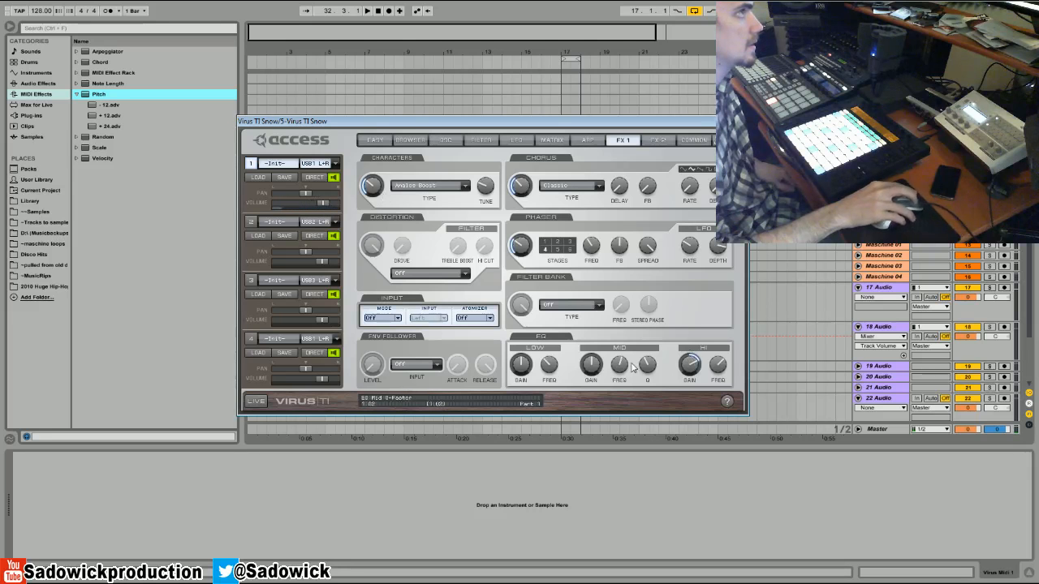
pyautogui.moveTo(593, 368); pyautogui.dragTo(655, 363)
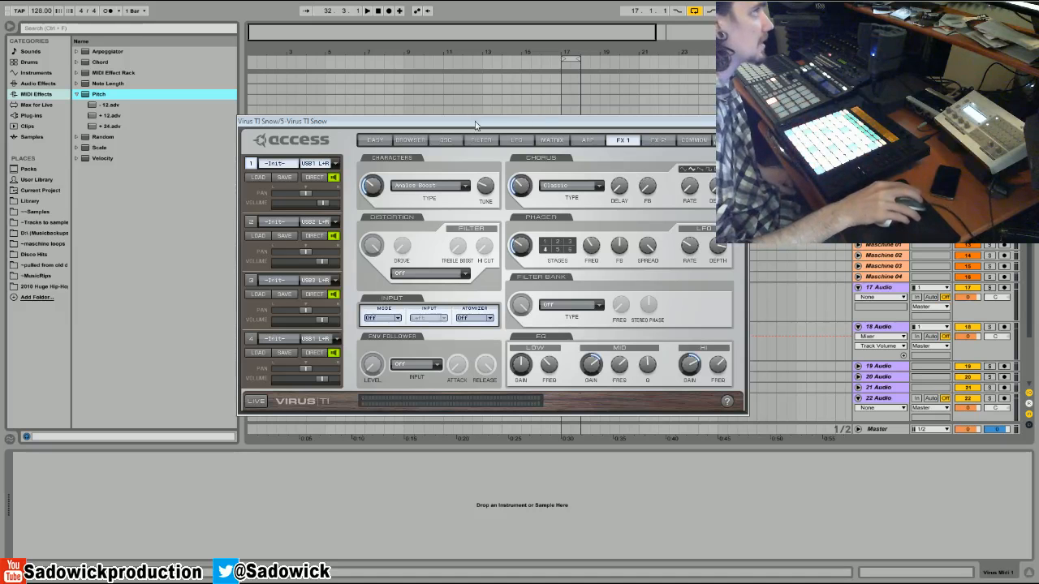
# Review the patch's oscillator, LFO, filter and first effects settings
pyautogui.click(445, 140)
pyautogui.moveTo(412, 200)
pyautogui.mouseDown()
pyautogui.moveTo(400, 262)
pyautogui.moveTo(419, 182)
pyautogui.mouseUp()
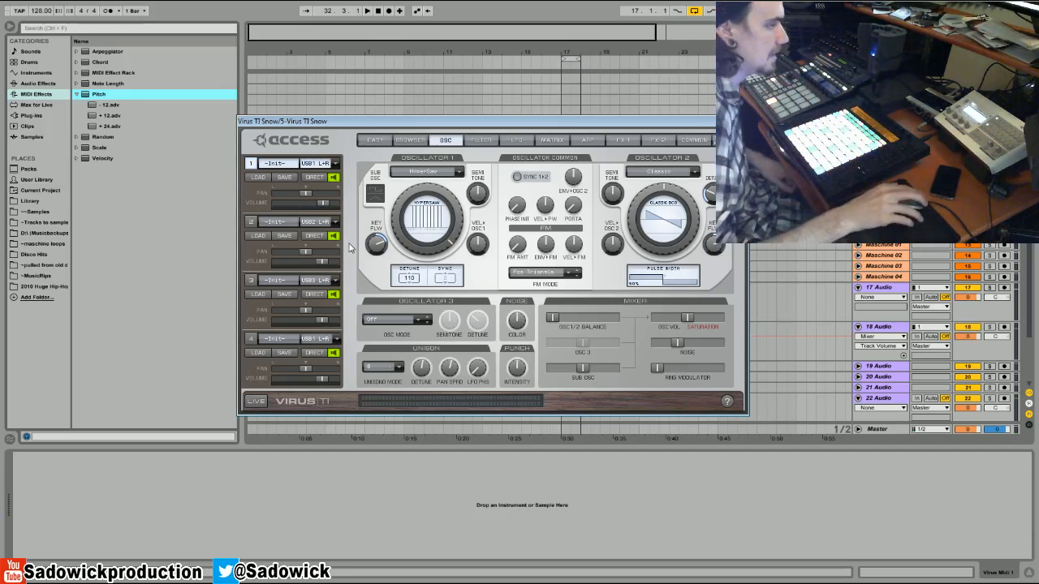
pyautogui.click(516, 140)
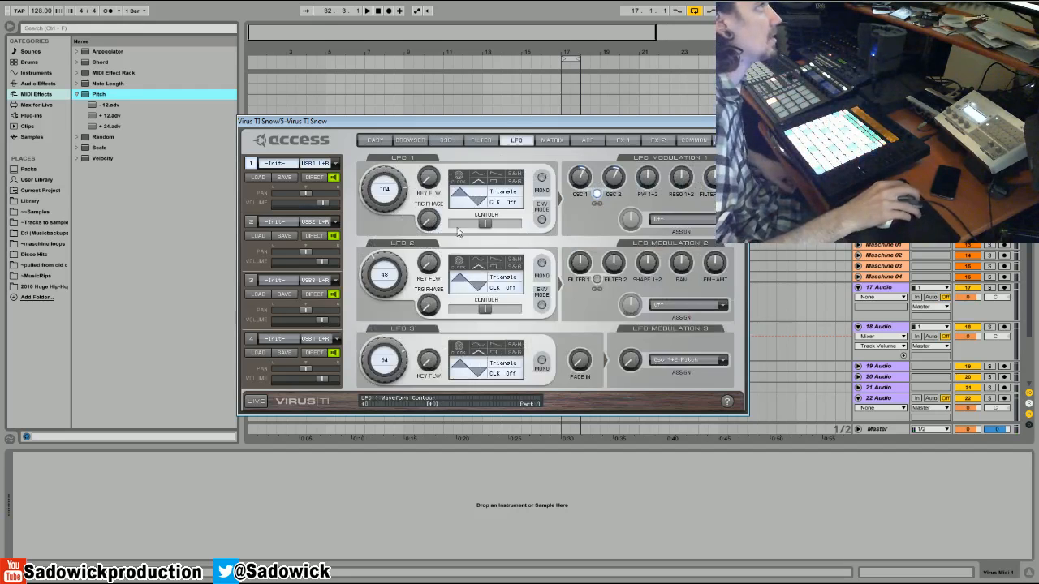
pyautogui.click(487, 140)
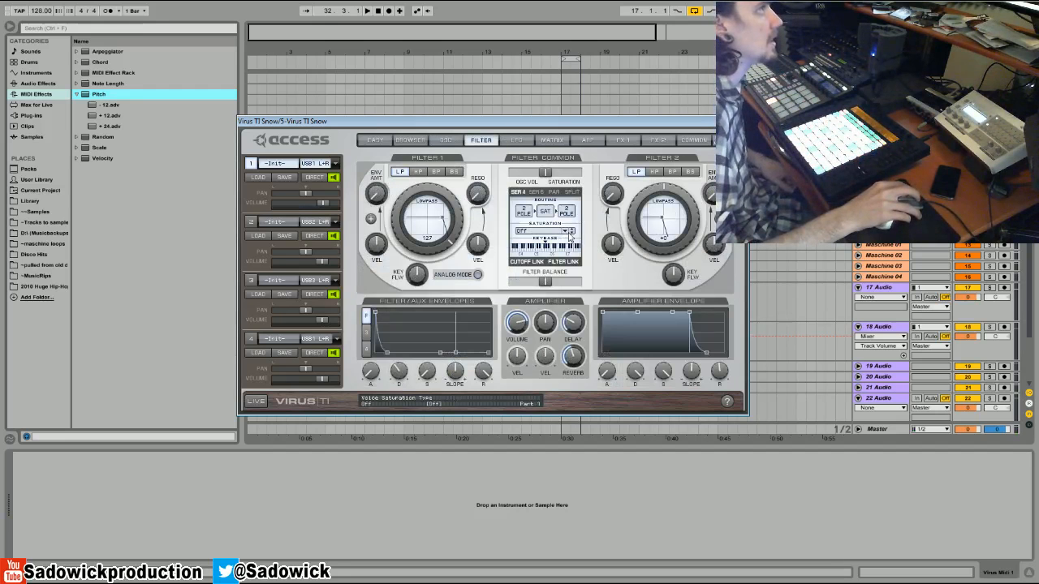
pyautogui.click(570, 233)
pyautogui.click(516, 139)
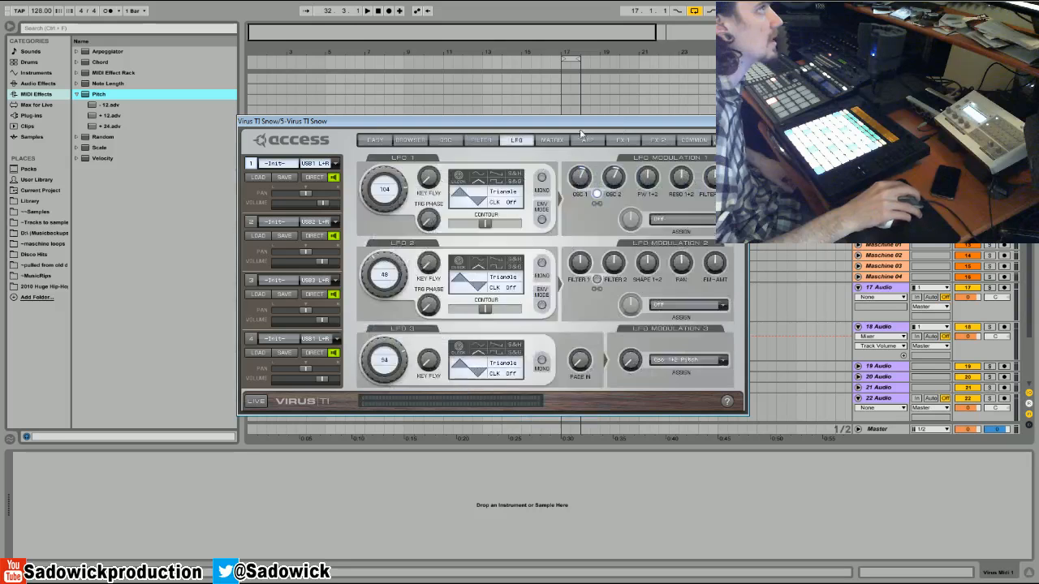
pyautogui.click(615, 140)
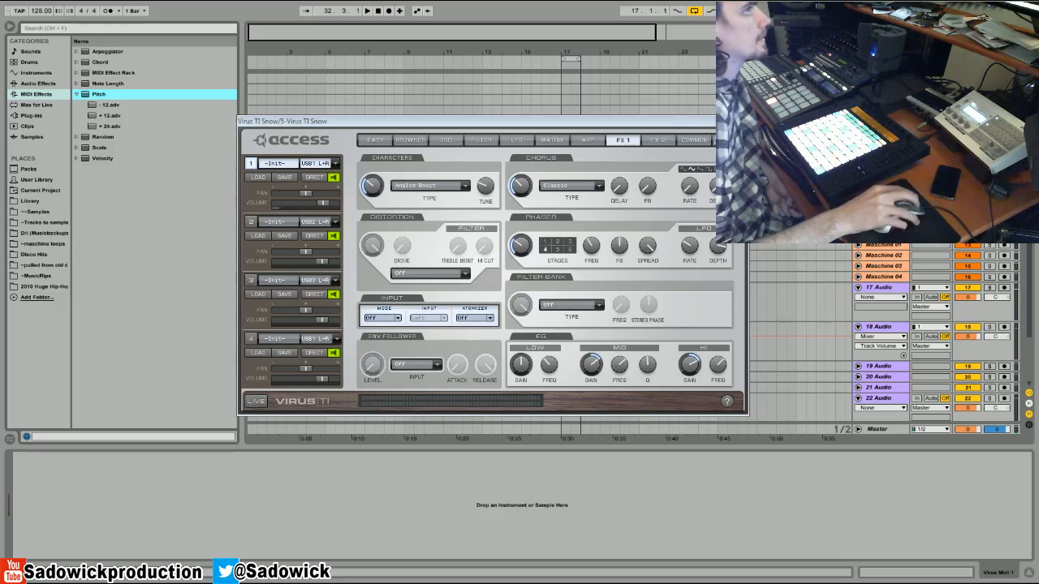
# Close the synth editor, select the 17 Audio track and fine-tune two bands of its EQ Eight
pyautogui.click(738, 121)
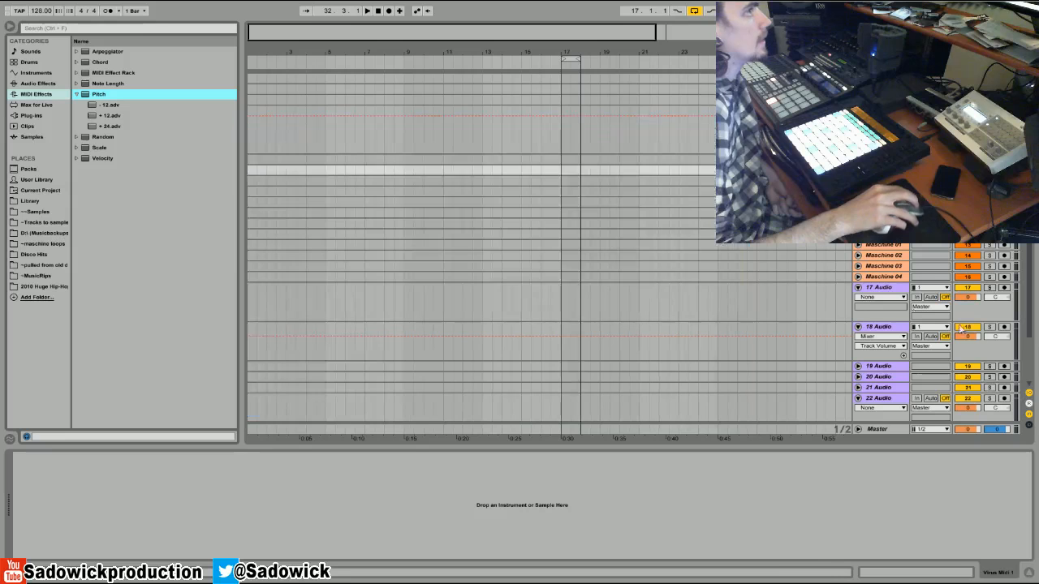
pyautogui.click(885, 289)
pyautogui.moveTo(226, 505)
pyautogui.mouseDown()
pyautogui.moveTo(230, 480)
pyautogui.moveTo(216, 479)
pyautogui.moveTo(246, 476)
pyautogui.moveTo(224, 499)
pyautogui.mouseUp()
pyautogui.moveTo(81, 500)
pyautogui.mouseDown()
pyautogui.moveTo(83, 511)
pyautogui.moveTo(117, 506)
pyautogui.moveTo(122, 496)
pyautogui.moveTo(134, 503)
pyautogui.moveTo(154, 485)
pyautogui.moveTo(173, 520)
pyautogui.moveTo(248, 511)
pyautogui.moveTo(48, 512)
pyautogui.moveTo(248, 518)
pyautogui.moveTo(92, 491)
pyautogui.moveTo(167, 475)
pyautogui.moveTo(139, 506)
pyautogui.moveTo(131, 534)
pyautogui.moveTo(244, 479)
pyautogui.moveTo(79, 463)
pyautogui.moveTo(122, 495)
pyautogui.moveTo(145, 480)
pyautogui.moveTo(101, 467)
pyautogui.moveTo(87, 499)
pyautogui.mouseUp()
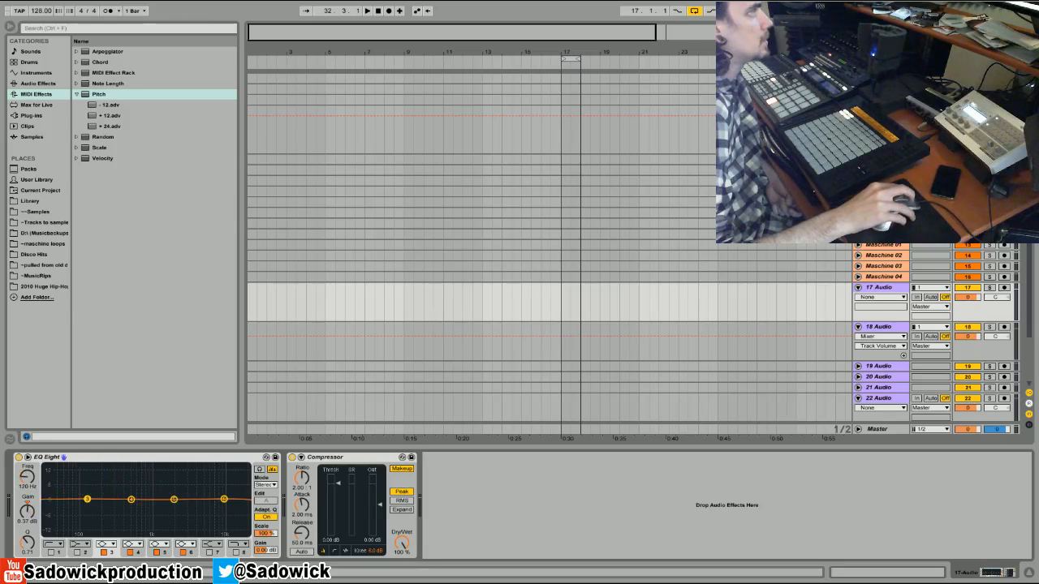
# Browse the sample folders in the Library place
pyautogui.click(29, 202)
pyautogui.scroll(-5, 112, 279)
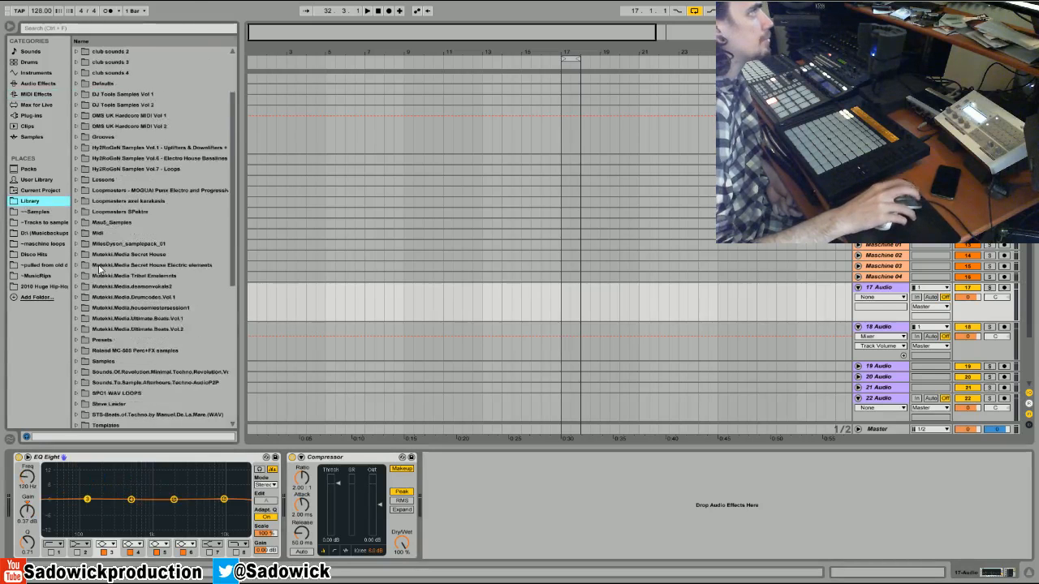
pyautogui.scroll(-6, 113, 279)
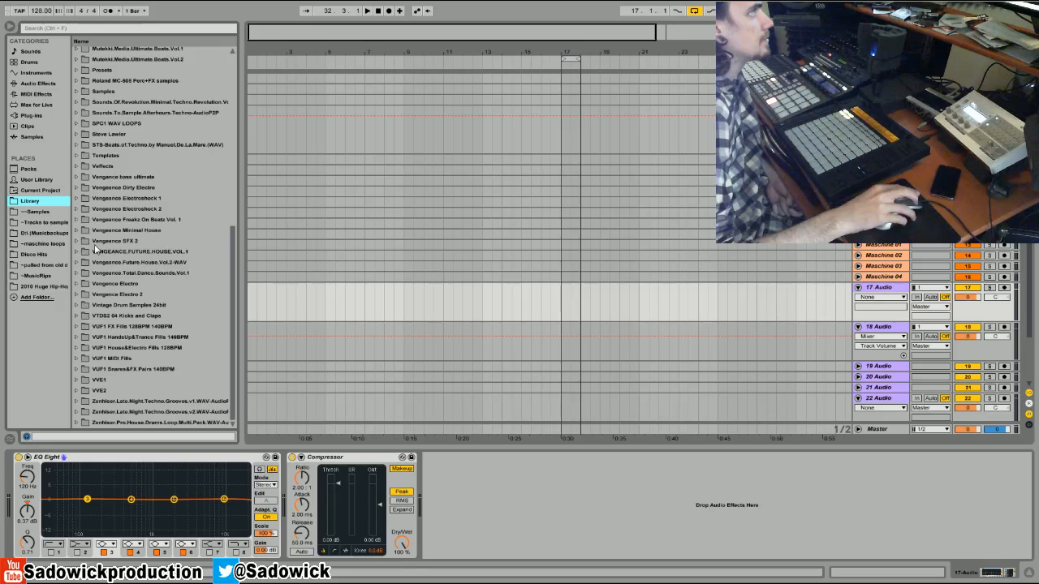
pyautogui.scroll(2, 98, 242)
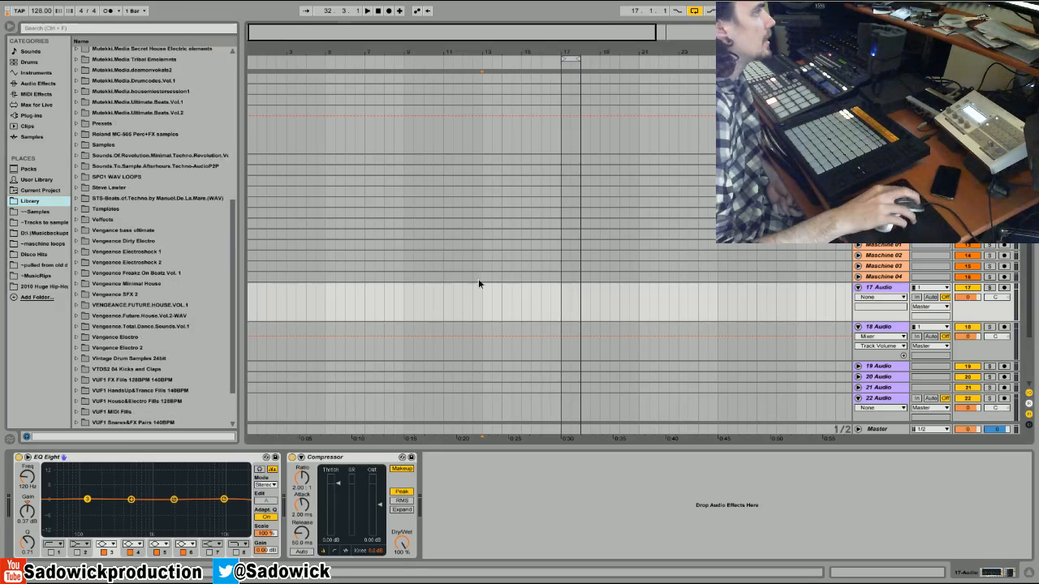
# Reopen the editor on the Virus TI Snow track and reset part 1 to the -Init- patch
pyautogui.click(482, 276)
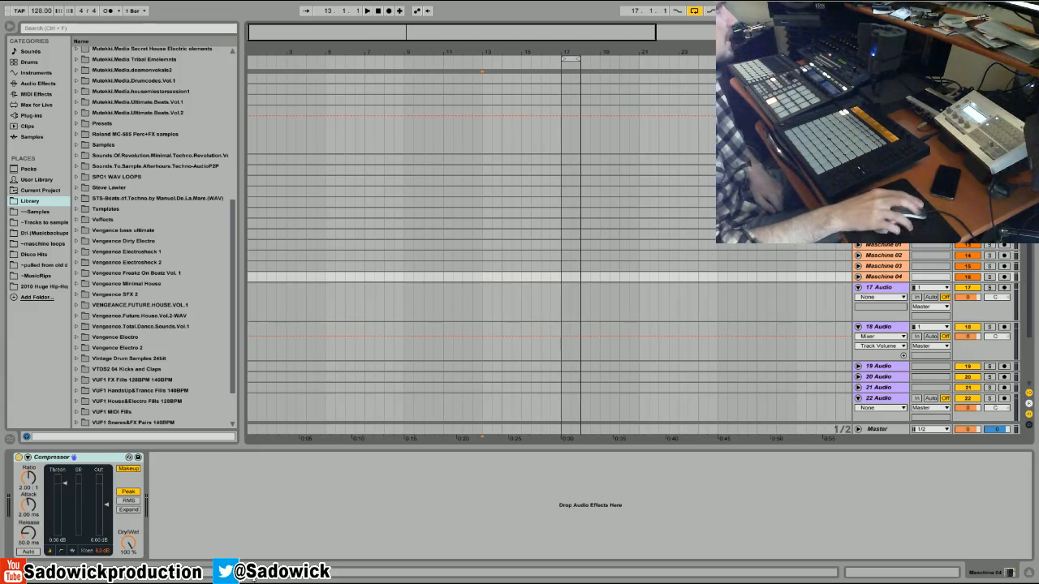
pyautogui.click(881, 160)
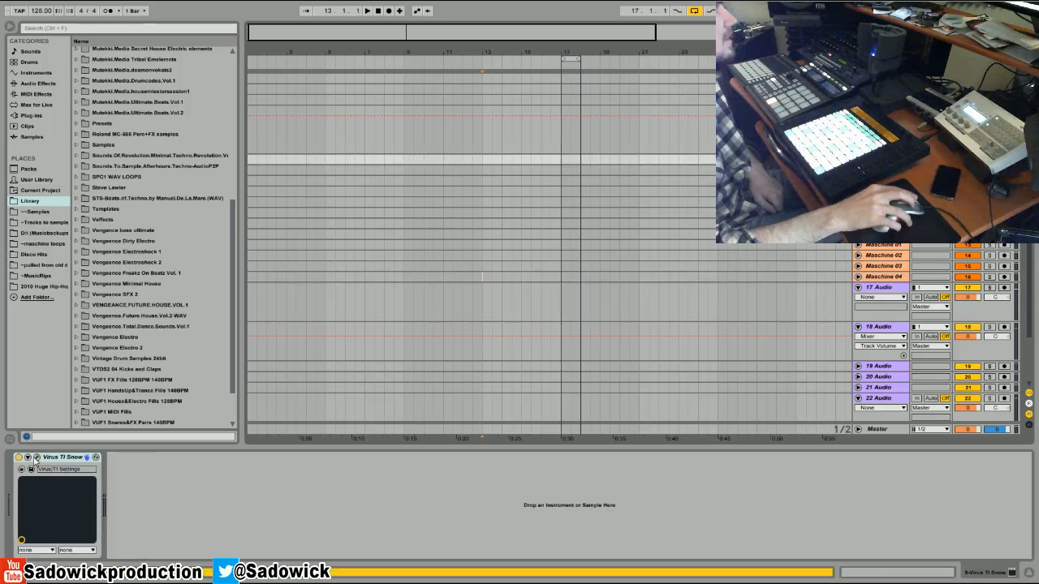
pyautogui.click(36, 458)
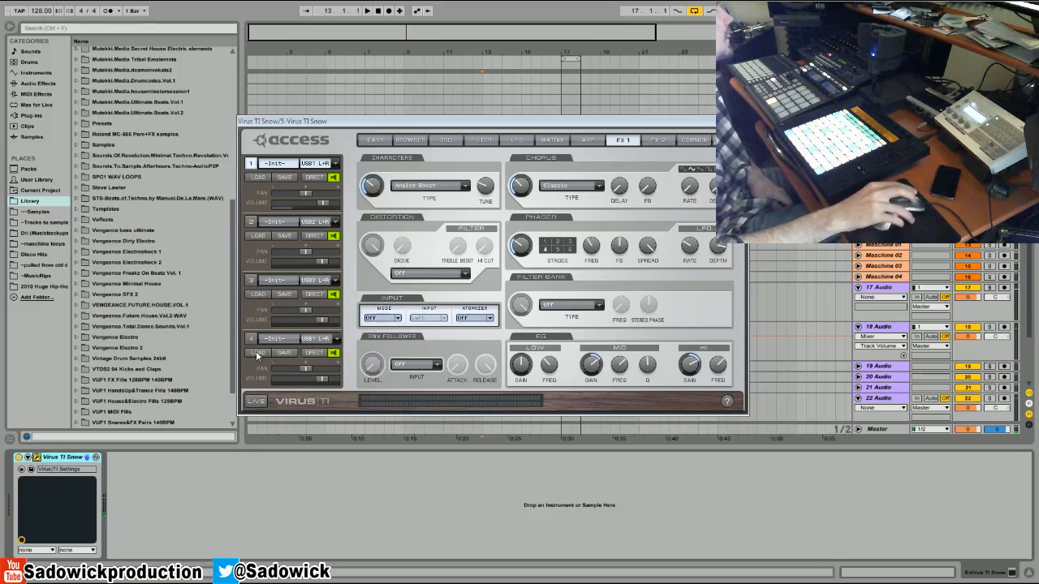
pyautogui.click(295, 165)
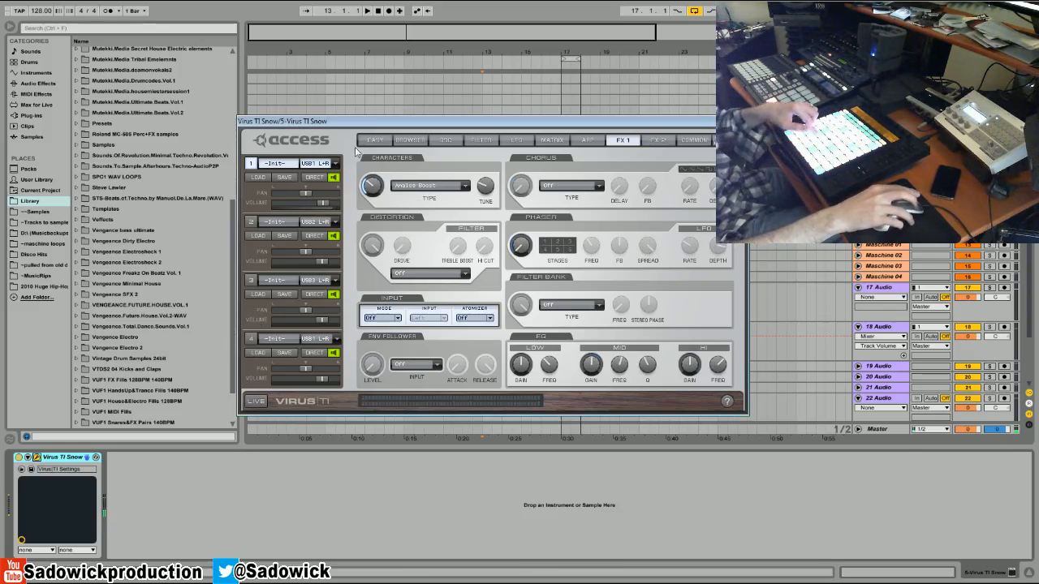
pyautogui.click(294, 165)
# Try a pulse waveform on oscillator 1 and switch its model to HyperSaw
pyautogui.click(445, 140)
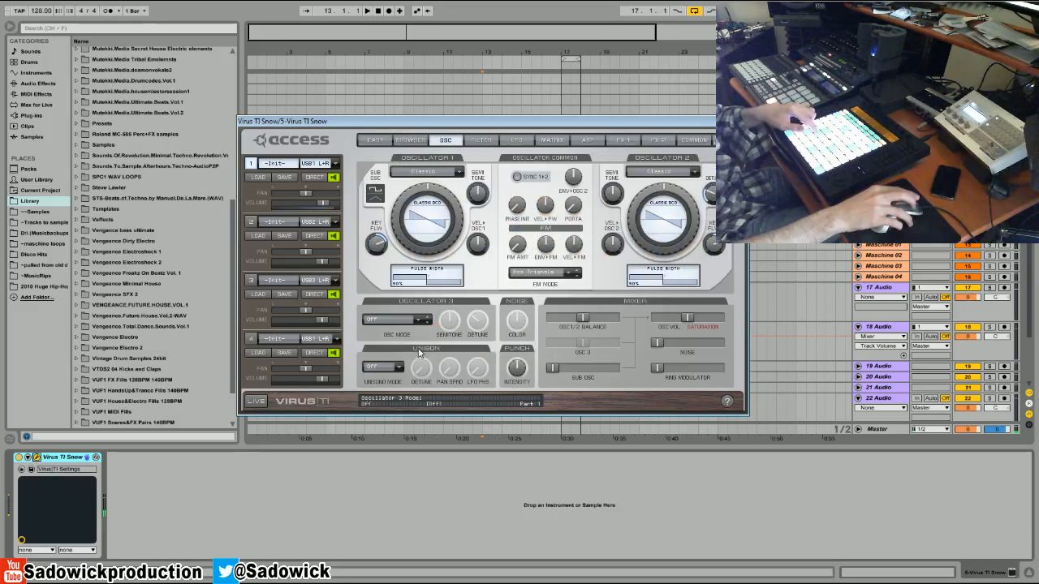
pyautogui.click(418, 173)
pyautogui.click(416, 175)
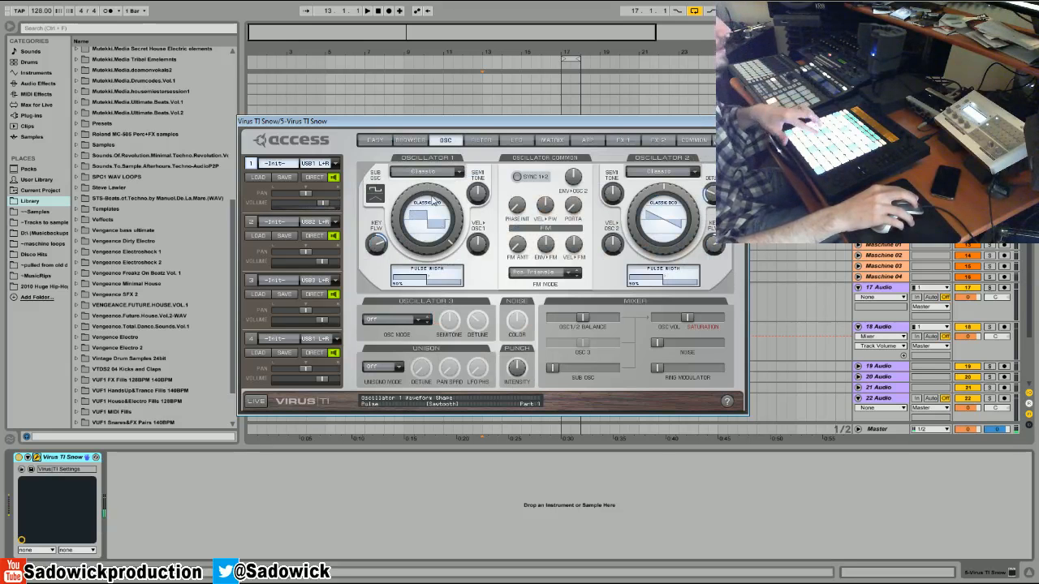
pyautogui.click(429, 172)
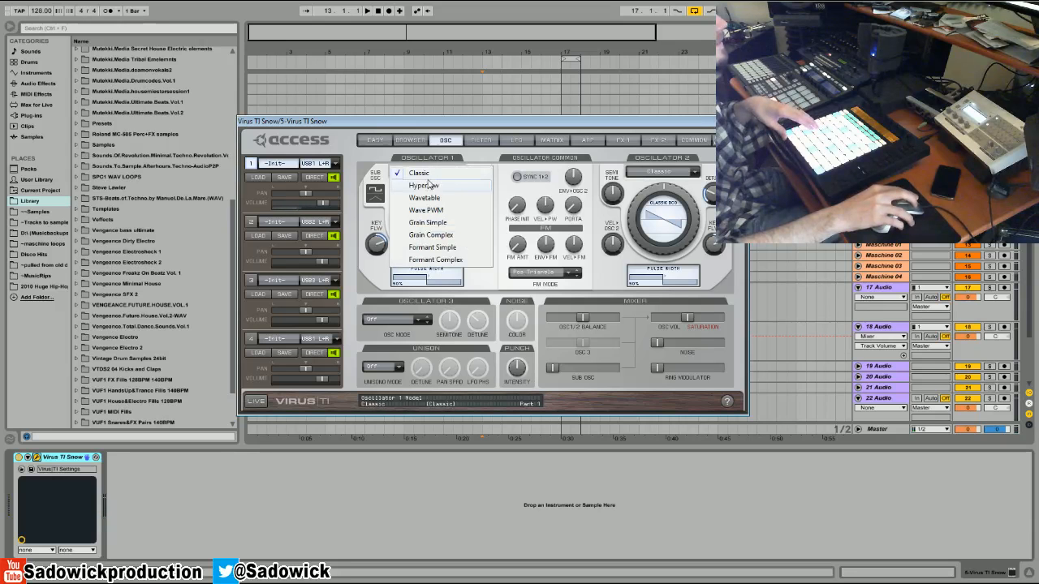
pyautogui.click(423, 186)
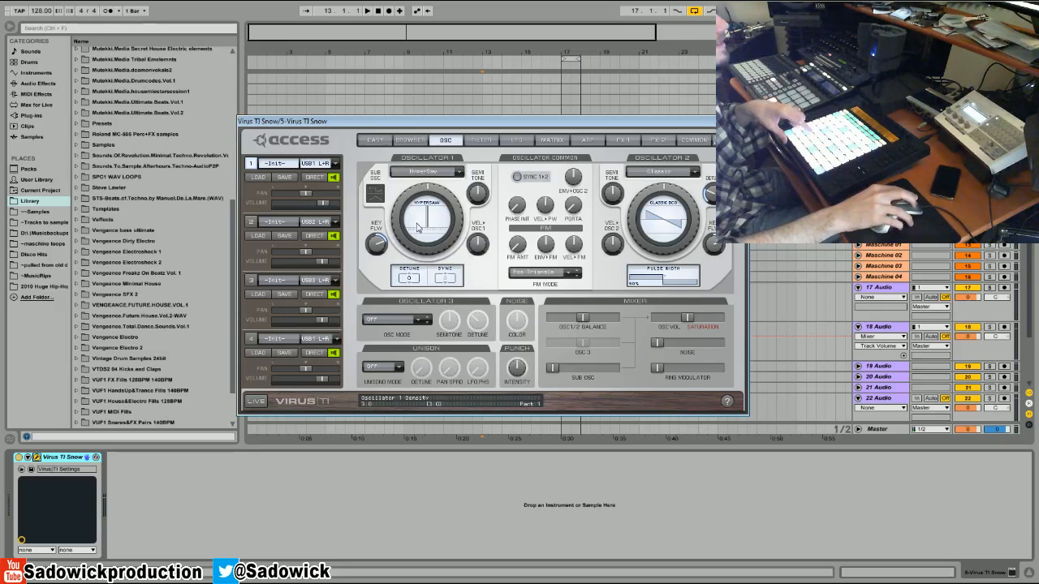
# Raise the HyperSaw density and detune and part 1's volume, and shift the oscillator balance fully to oscillator 1
pyautogui.moveTo(416, 250); pyautogui.dragTo(415, 201)
pyautogui.moveTo(324, 204); pyautogui.dragTo(335, 203)
pyautogui.moveTo(409, 277); pyautogui.dragTo(400, 433)
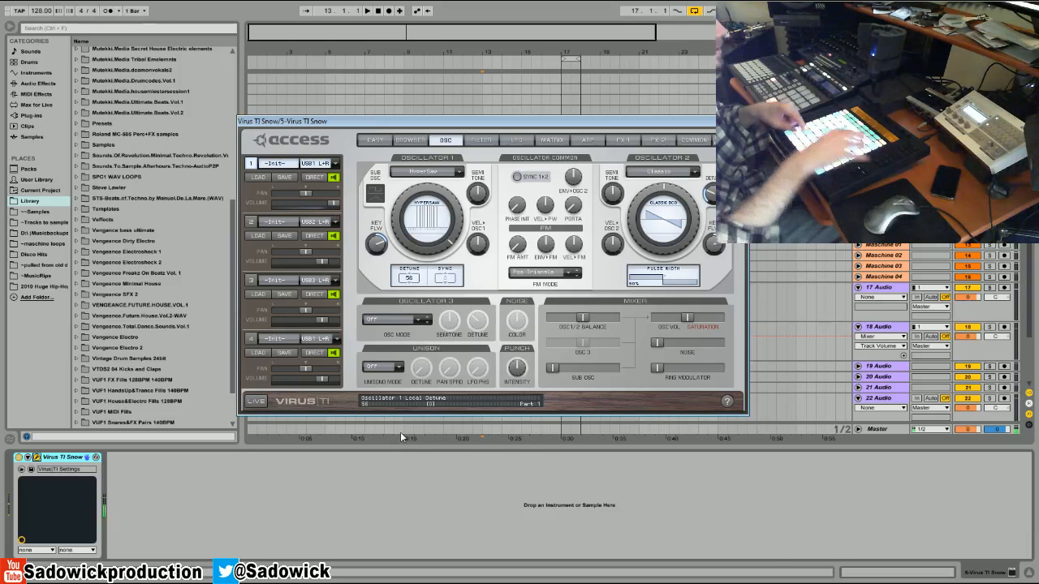
pyautogui.moveTo(584, 318); pyautogui.dragTo(396, 306)
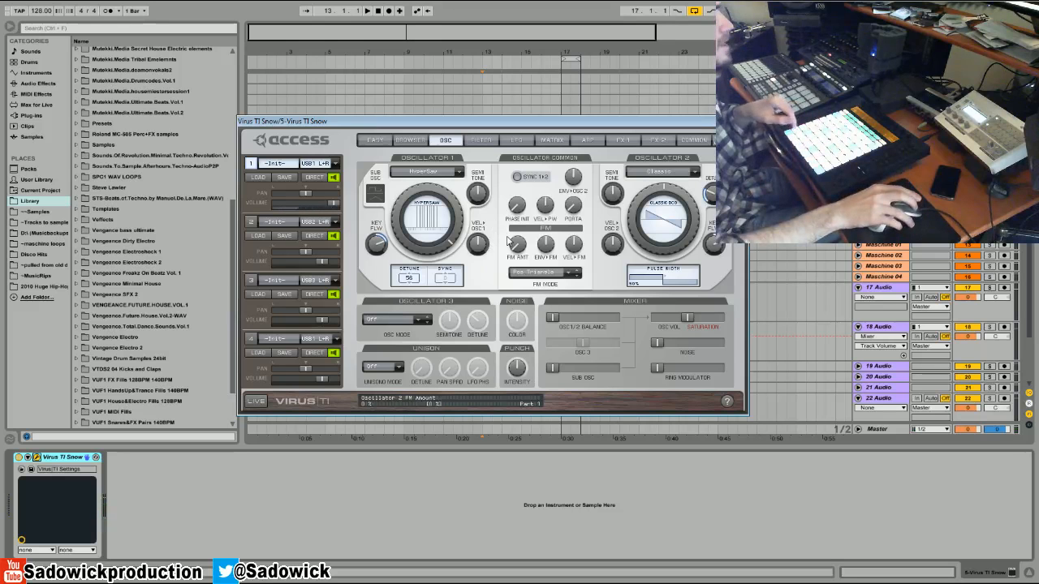
# Return oscillator 1 to the Classic model, move its waveform shape toward pulse and increase its pulse width
pyautogui.click(429, 171)
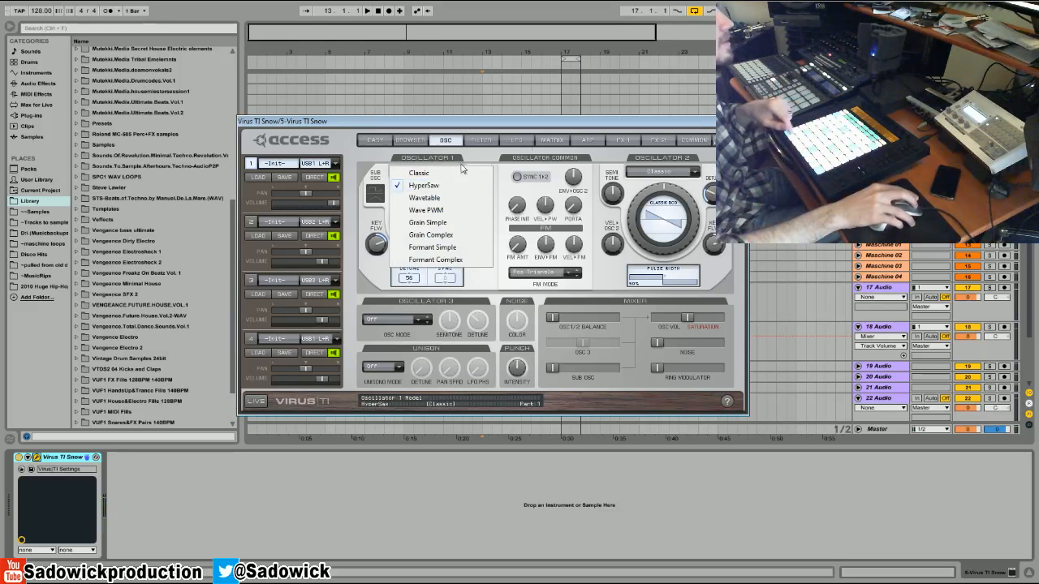
pyautogui.click(516, 131)
pyautogui.click(433, 173)
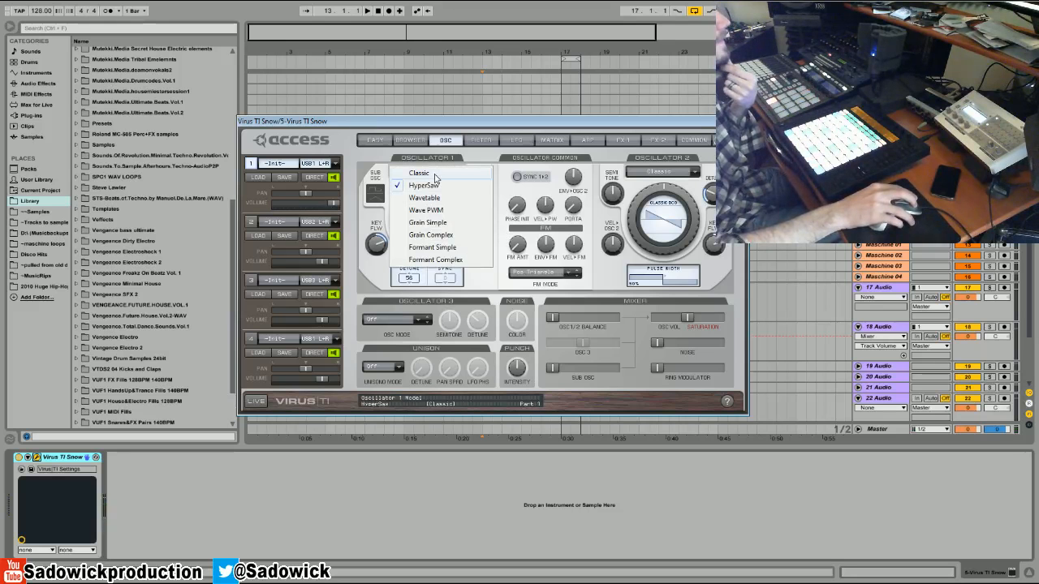
pyautogui.click(436, 178)
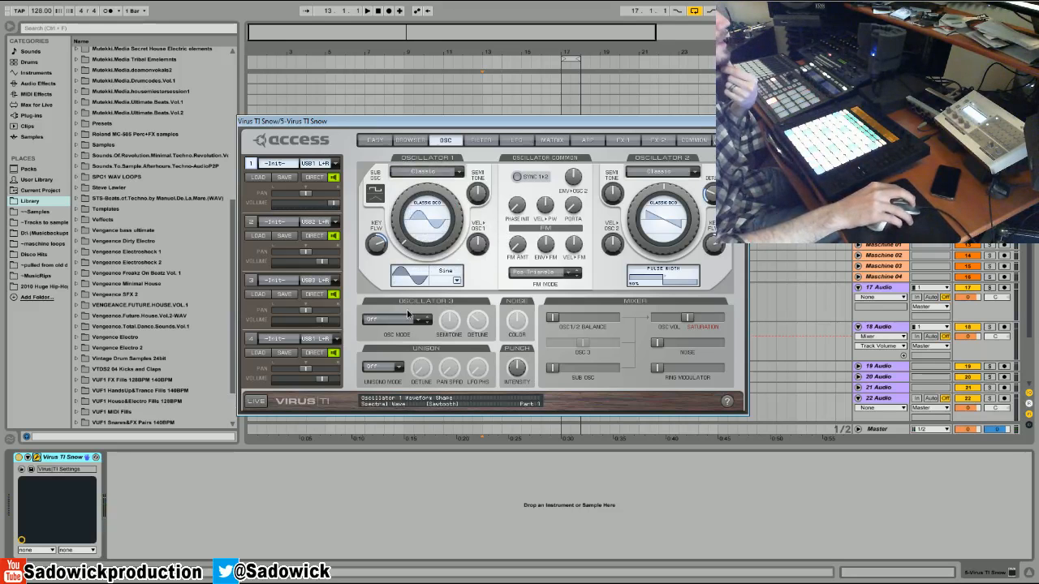
pyautogui.moveTo(408, 331); pyautogui.dragTo(421, 193)
pyautogui.moveTo(428, 278); pyautogui.dragTo(524, 286)
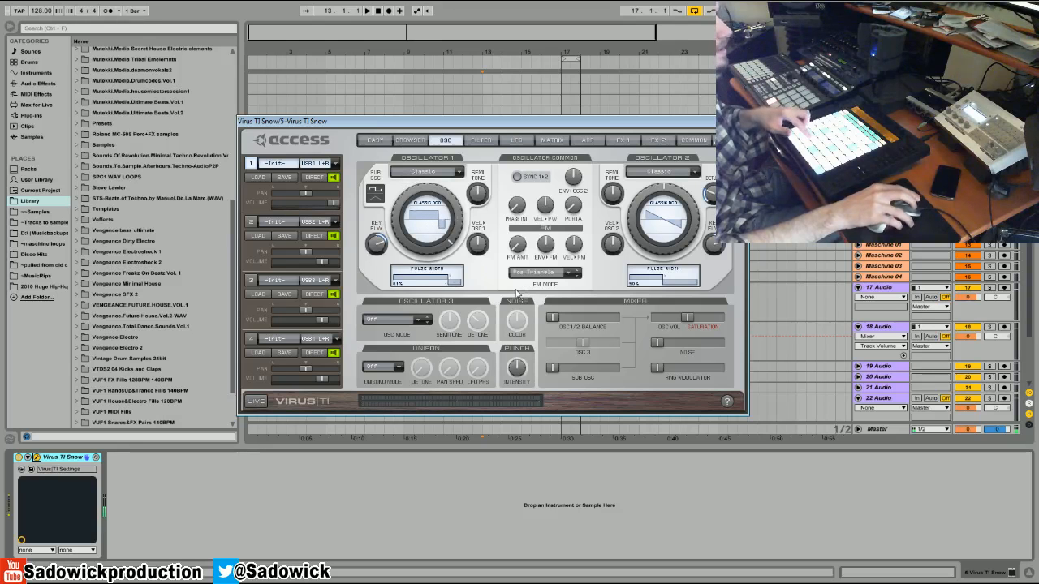
# Set the unison mode to 8 and raise the unison detune and pan spread
pyautogui.click(379, 366)
pyautogui.click(395, 456)
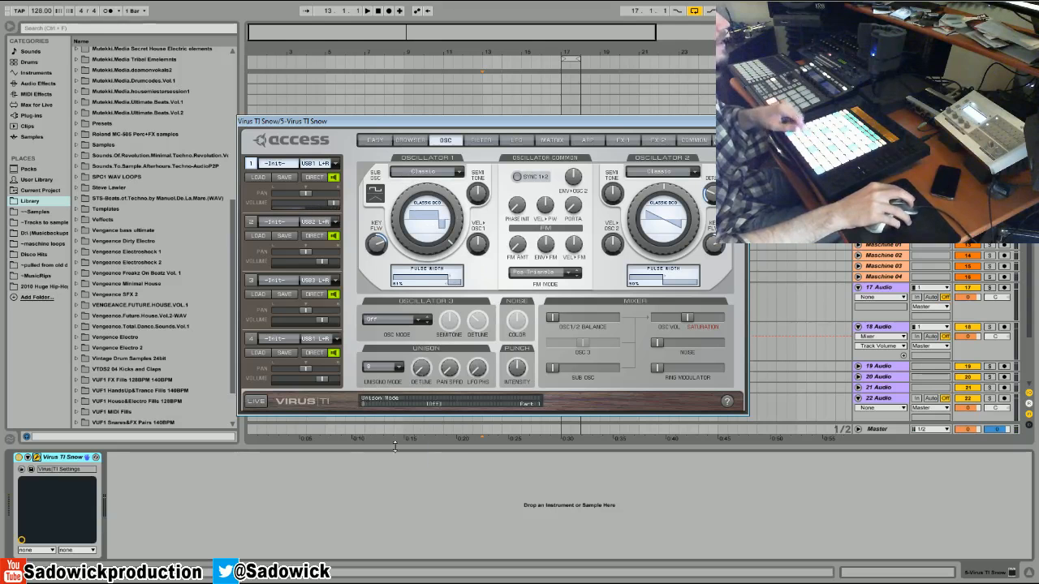
pyautogui.moveTo(422, 353); pyautogui.dragTo(460, 327)
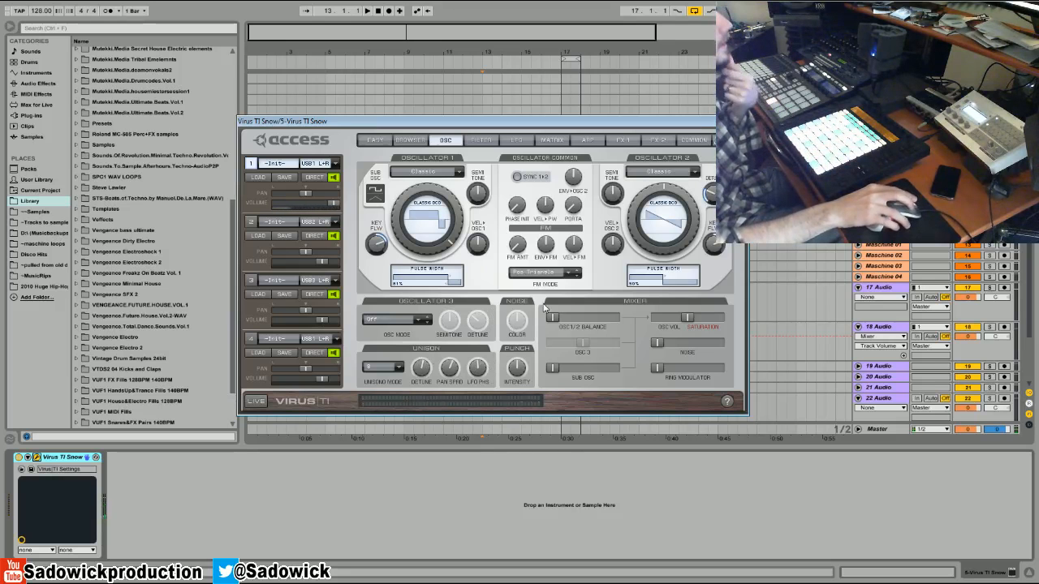
# Center the oscillator balance, lower oscillator 1's waveform shape into the spectral range and raise oscillator 2's semitone tuning
pyautogui.moveTo(556, 321); pyautogui.dragTo(587, 323)
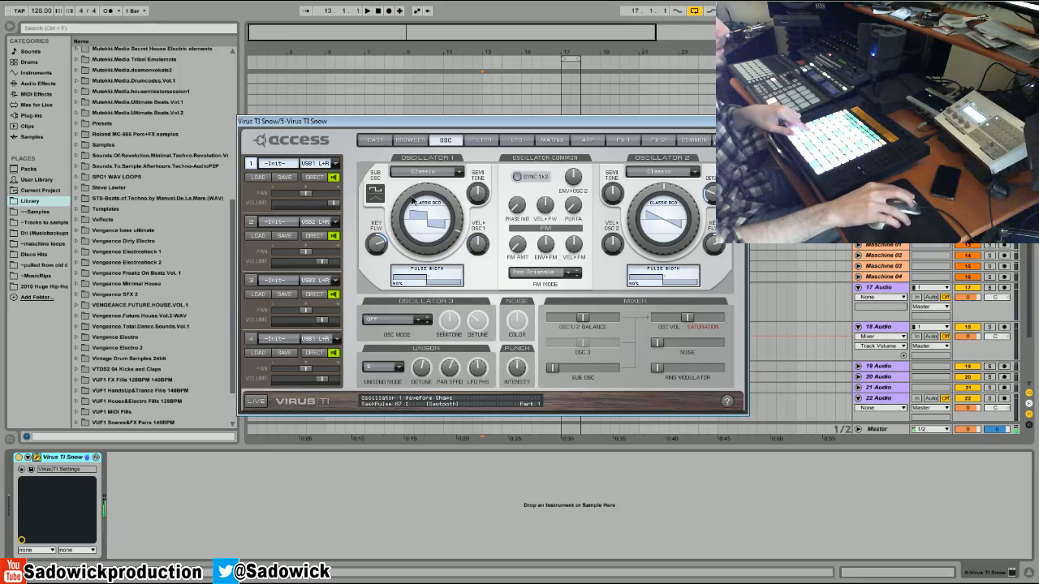
pyautogui.moveTo(403, 198); pyautogui.dragTo(400, 236)
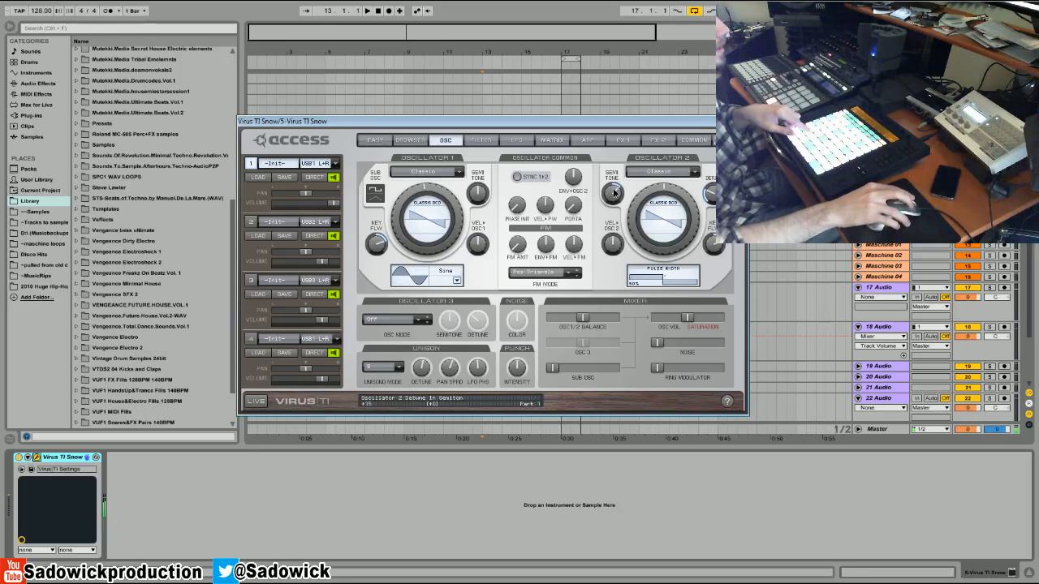
pyautogui.moveTo(612, 197); pyautogui.dragTo(615, 194)
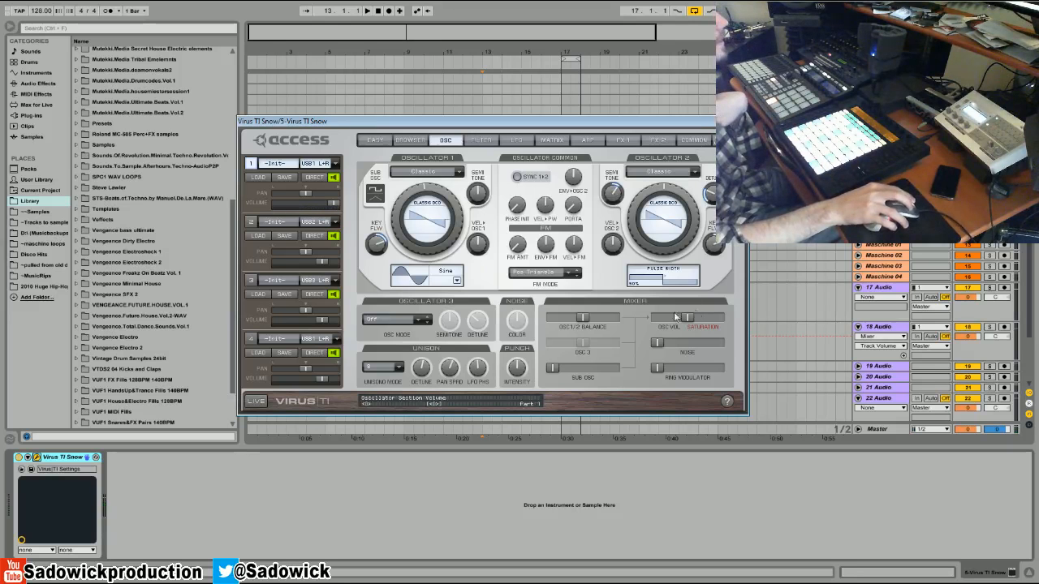
# Set the delay send to -9.0 dB, raise the delay feedback and set the delay clock to 3/16
pyautogui.click(620, 142)
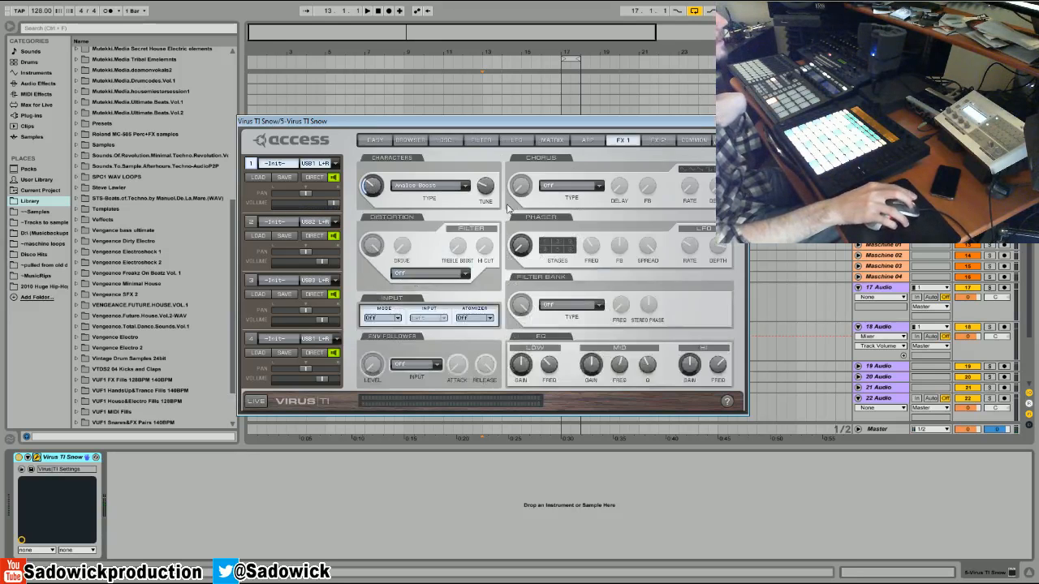
pyautogui.click(657, 141)
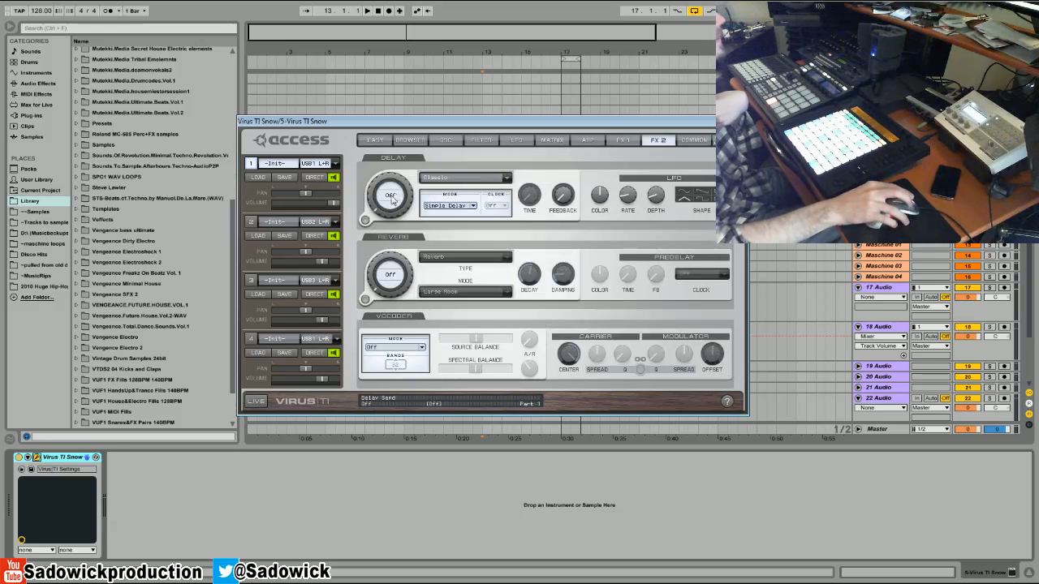
pyautogui.moveTo(377, 207); pyautogui.dragTo(379, 163)
pyautogui.click(502, 206)
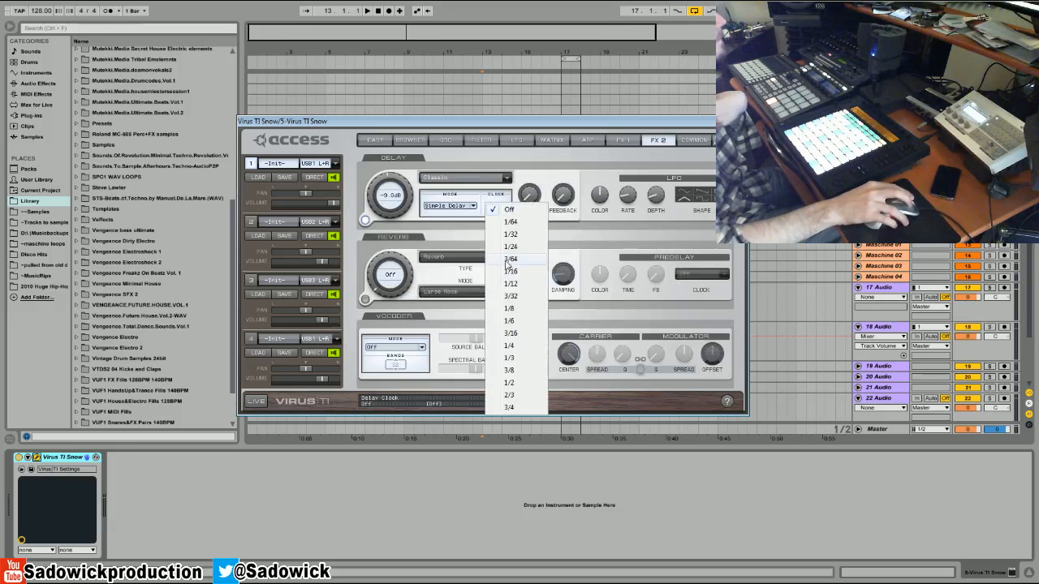
pyautogui.click(510, 272)
pyautogui.moveTo(567, 196); pyautogui.dragTo(575, 150)
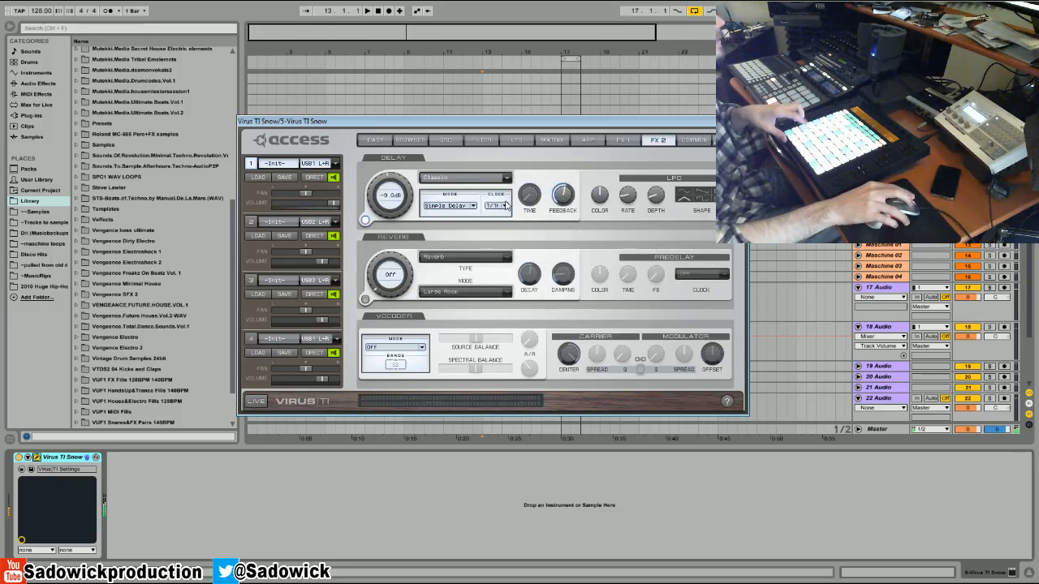
pyautogui.click(504, 205)
pyautogui.click(503, 327)
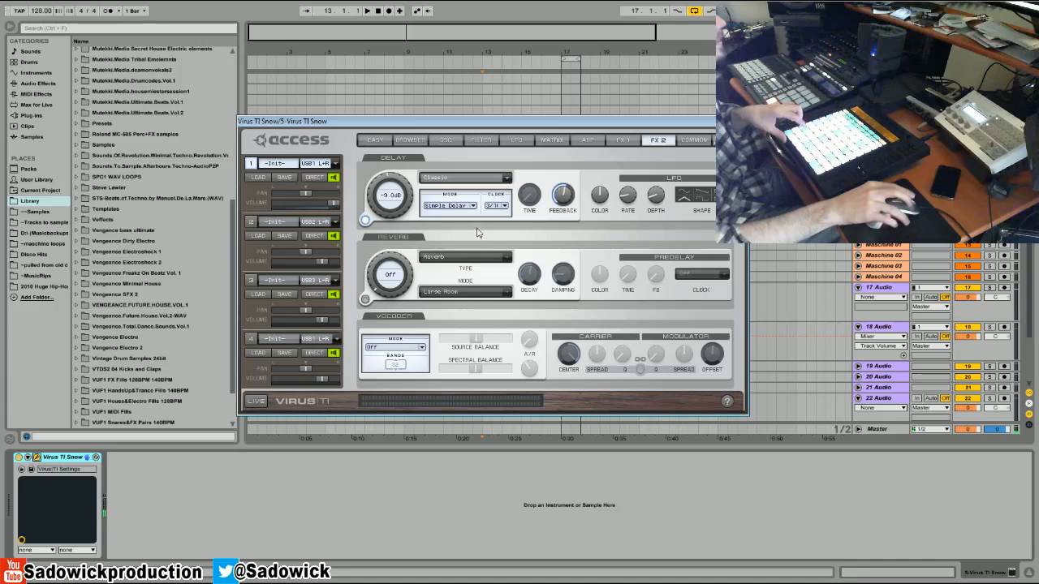
# Set the reverb send to -8.5 dB and its mode to Hall, and bring up the filter settings
pyautogui.moveTo(378, 273); pyautogui.dragTo(377, 222)
pyautogui.click(505, 291)
pyautogui.click(476, 331)
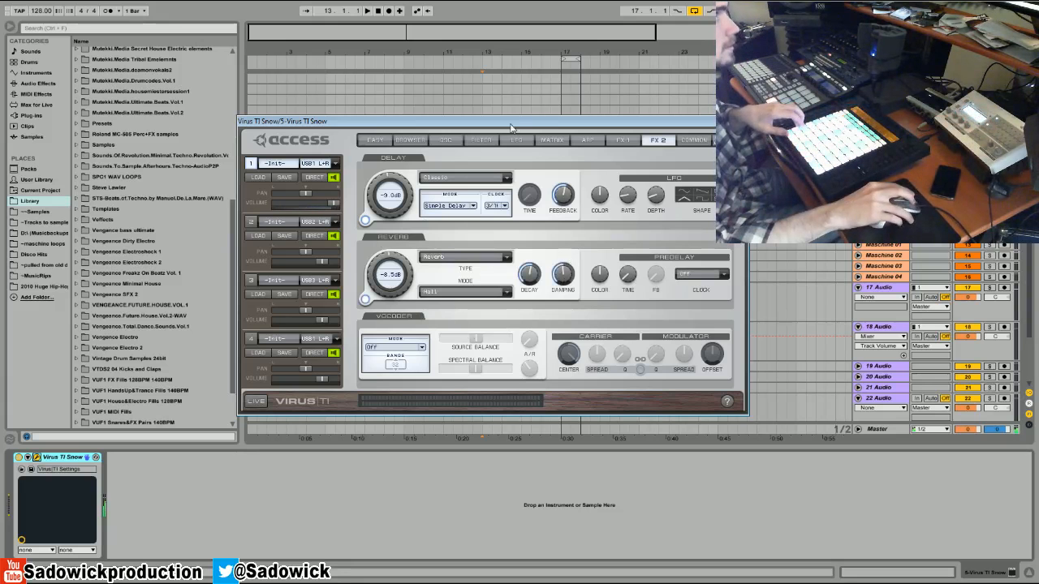
pyautogui.click(481, 140)
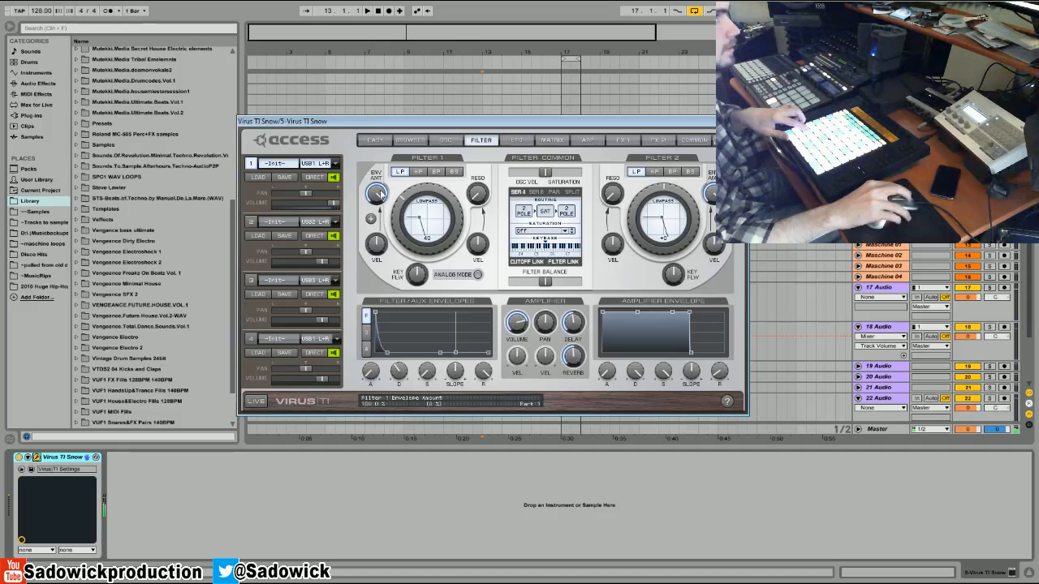
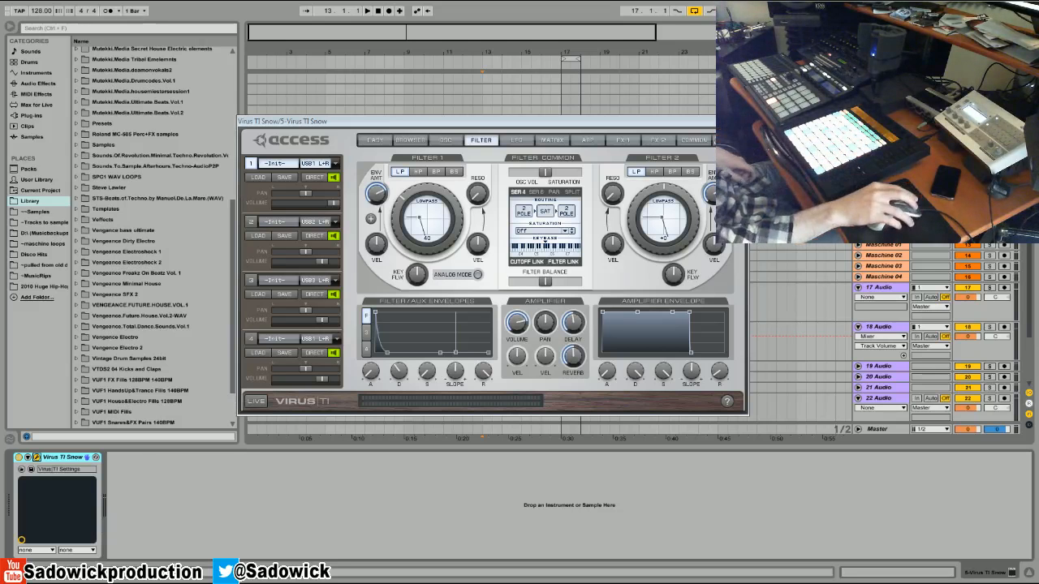
# Switch to the browser's "slim phatty back" image results and preview the Moog back-panel close-up and the orange-background photo
pyautogui.moveTo(157, 113); pyautogui.dragTo(116, 80)
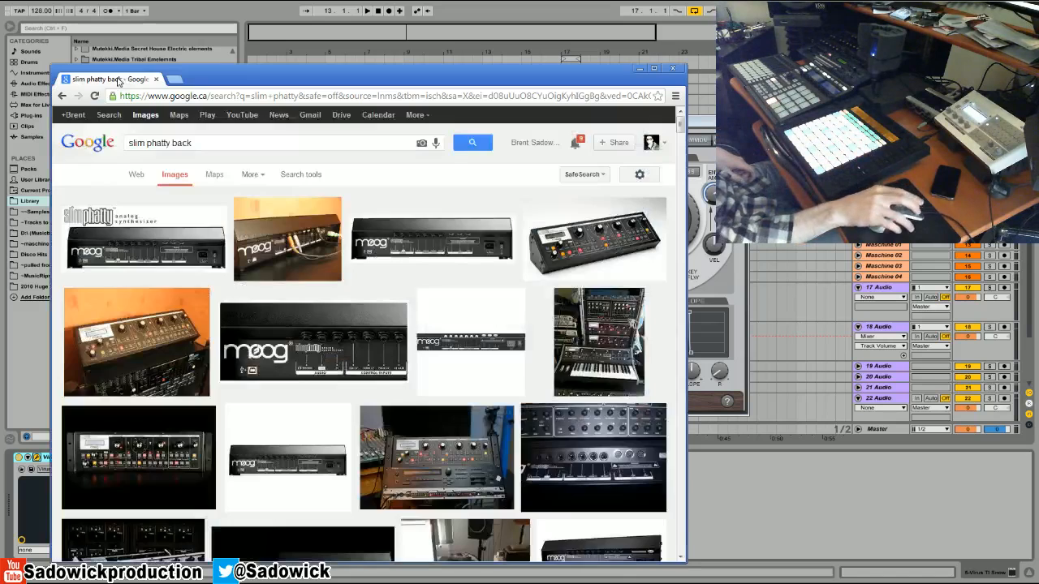
pyautogui.click(329, 326)
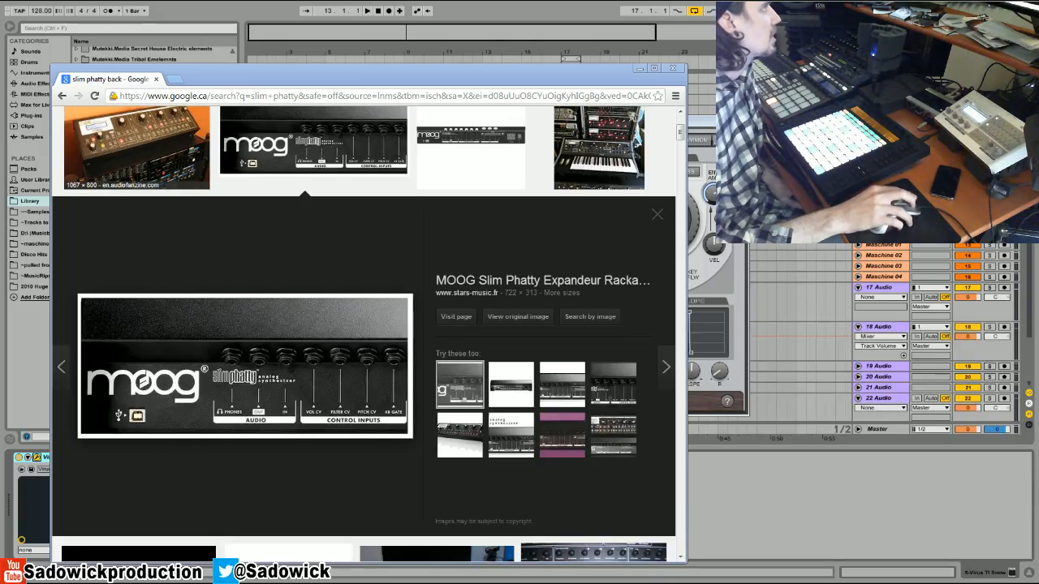
pyautogui.click(130, 151)
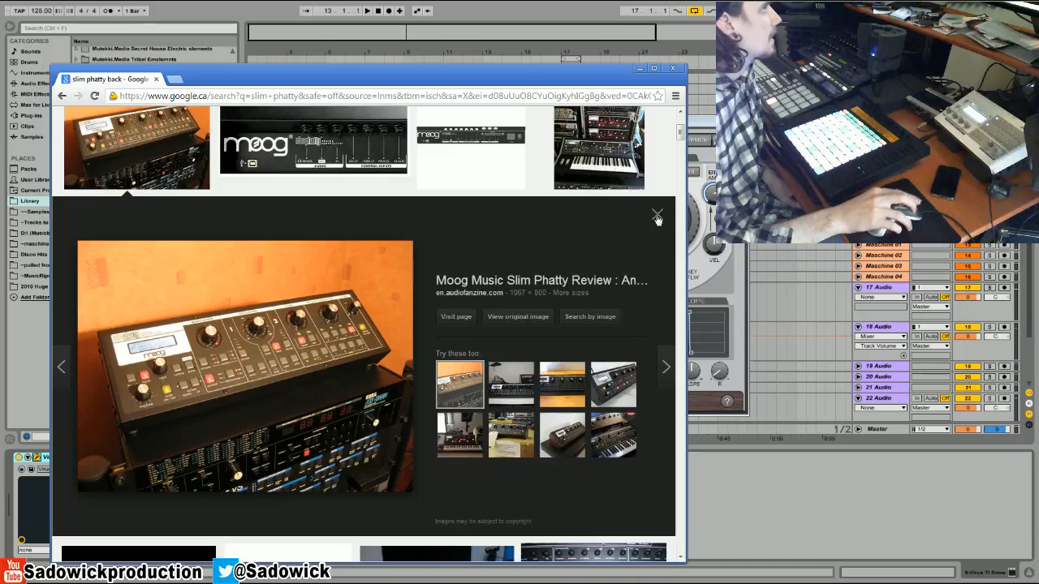
# View the Soniccircus Moog Slim Phatty front-panel image at original size and return to the image results
pyautogui.scroll(3, 658, 216)
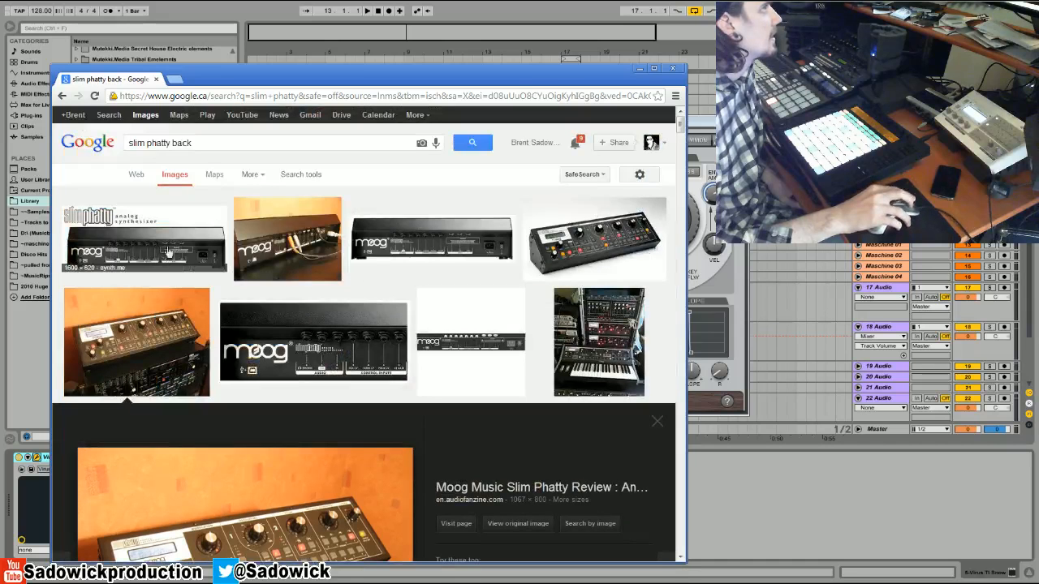
pyautogui.click(597, 244)
pyautogui.click(506, 317)
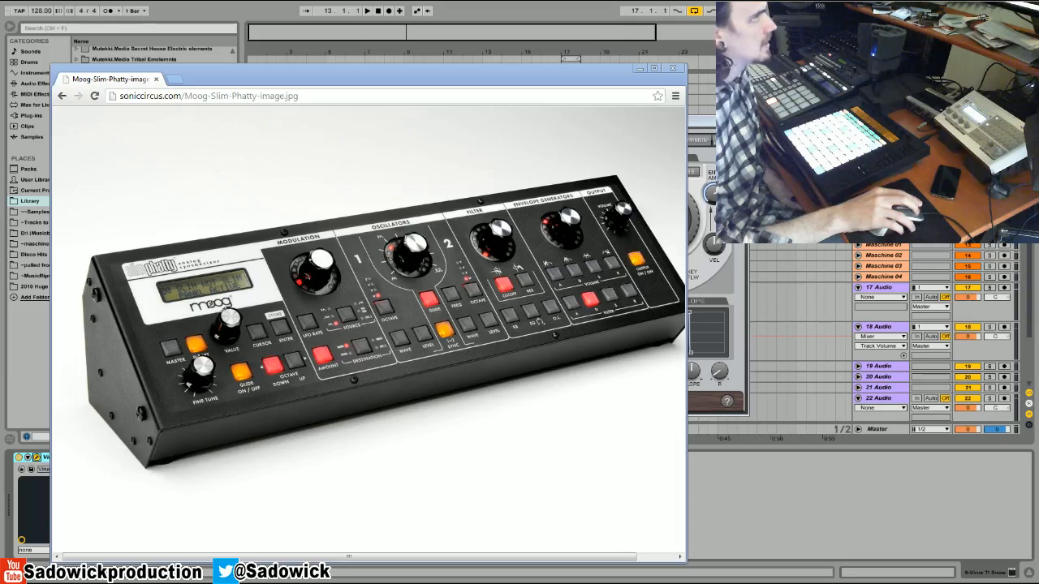
pyautogui.click(62, 96)
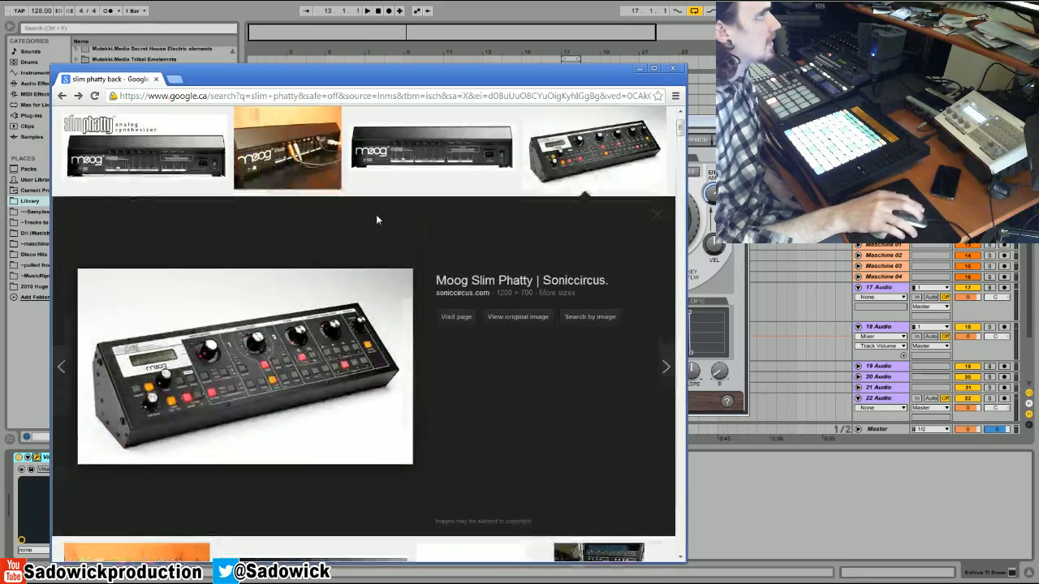
# Preview the Slim Phatty back-panel close-up again to examine its audio and control inputs, and close the browser to return to the synth
pyautogui.scroll(-2, 378, 219)
pyautogui.scroll(-2, 378, 219)
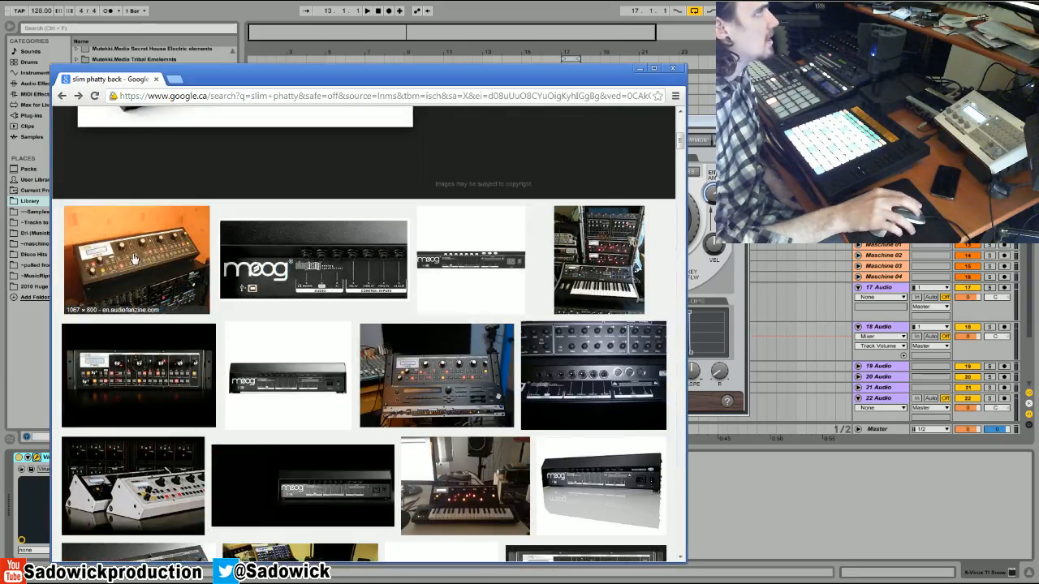
pyautogui.click(354, 268)
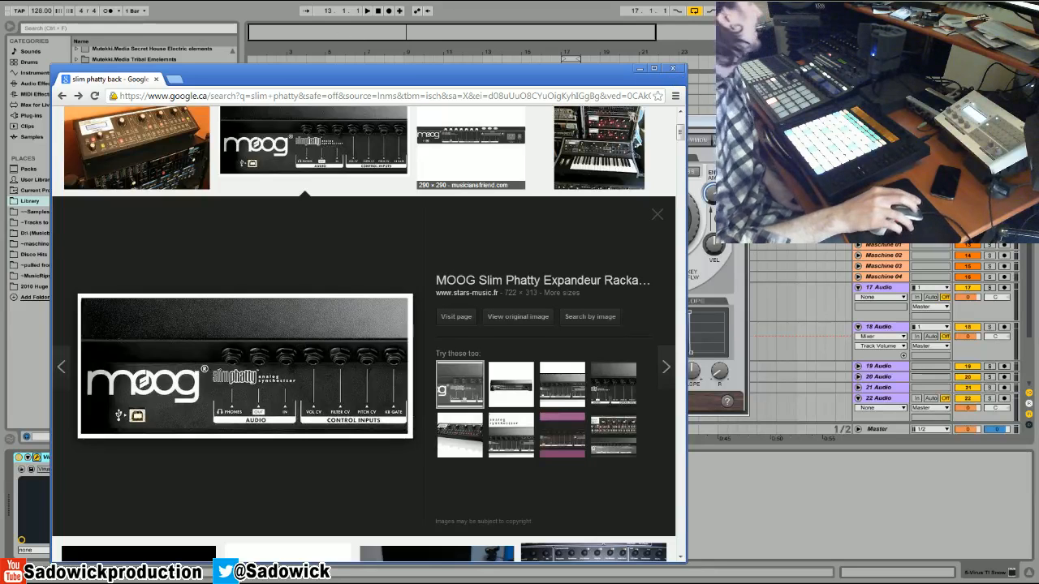
pyautogui.hotkey('alt', 'Tab')
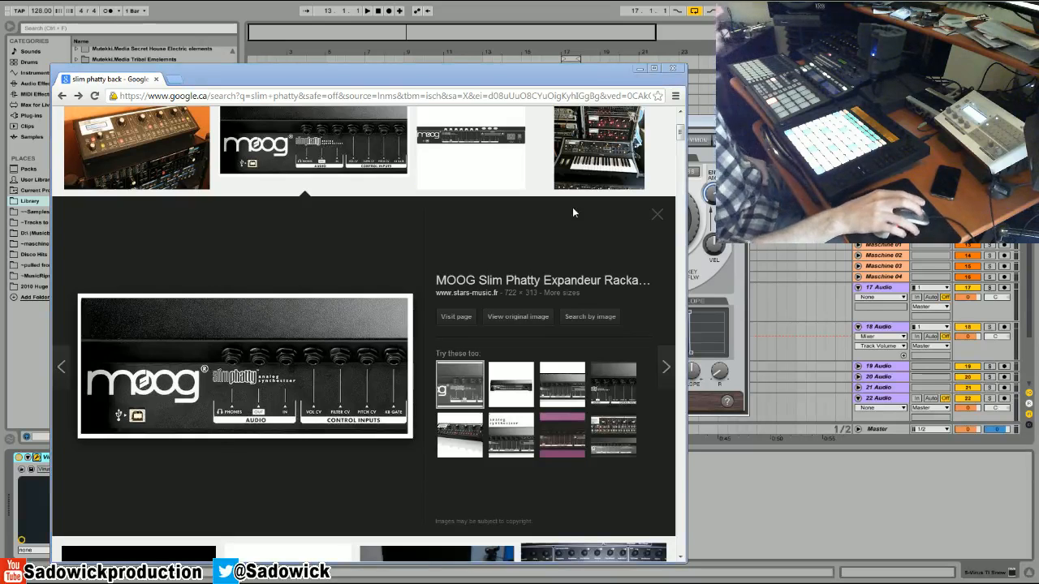
pyautogui.click(671, 70)
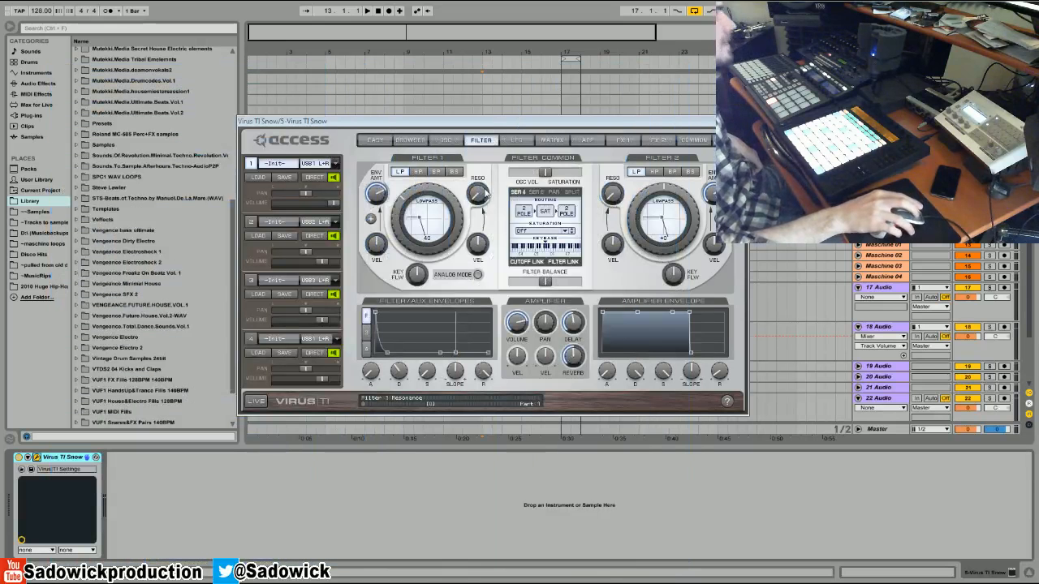